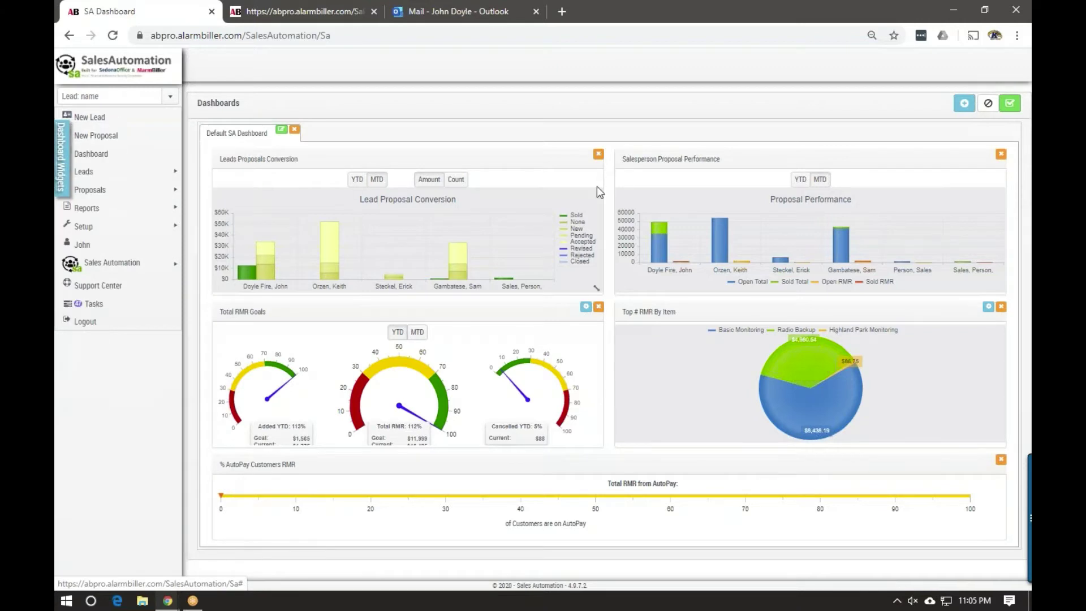
Save the Default SA Dashboard layout with its lead, proposal, RMR and AutoPay widgets
{"action": "left_click", "coordinate": [1009, 104]}
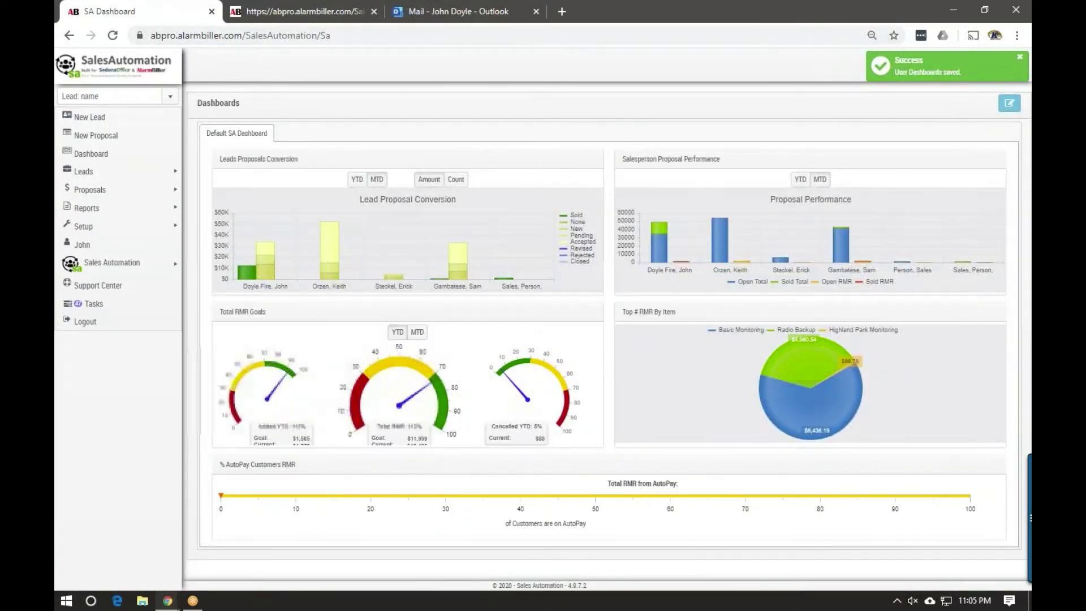
Open the AB Pro Sales Team department from Setup > Departments
{"action": "mouse_move", "coordinate": [134, 229]}
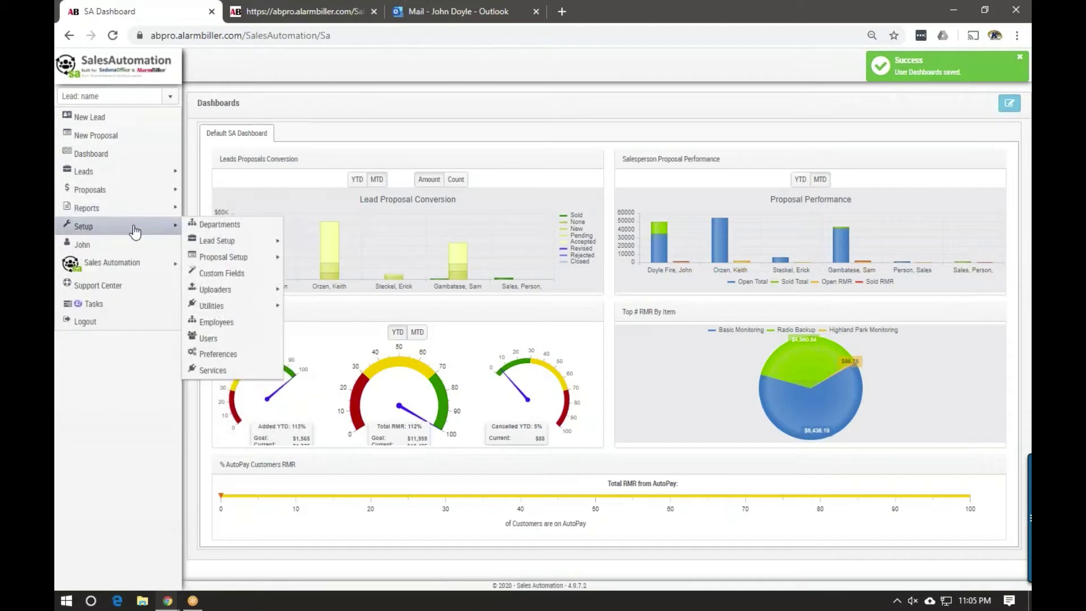
{"action": "left_click", "coordinate": [232, 229]}
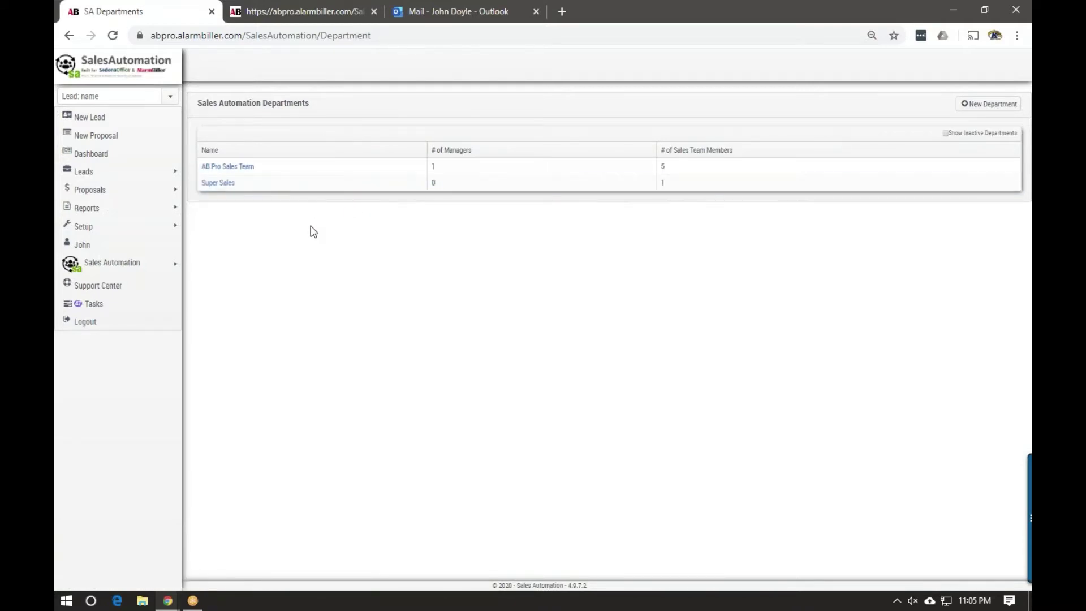
{"action": "left_click", "coordinate": [234, 167]}
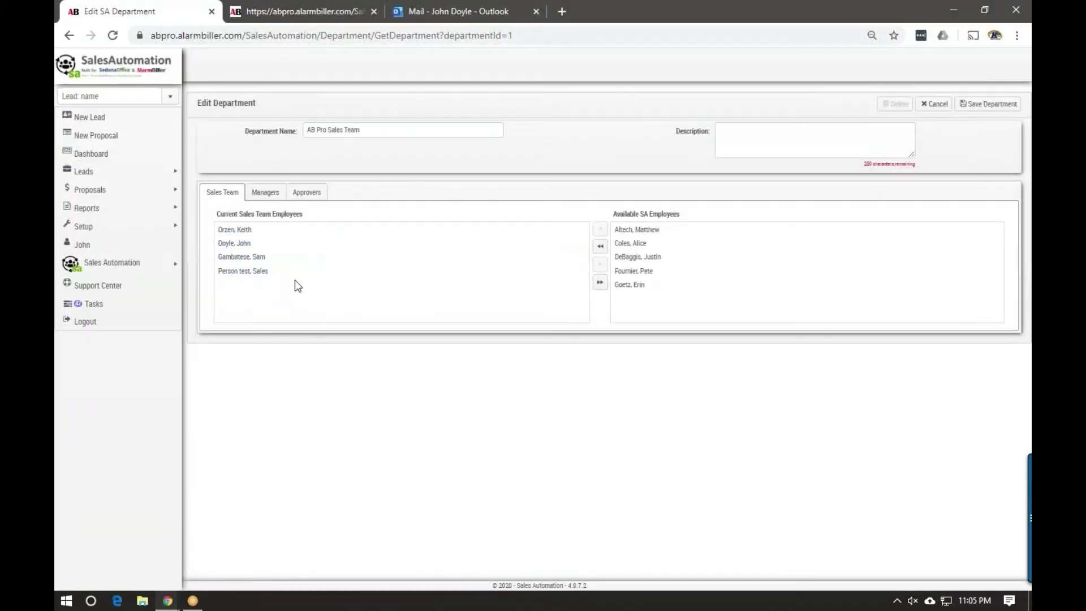
View the AB Pro Sales Team managers, then its single approver at approval order 1
{"action": "left_click", "coordinate": [264, 193]}
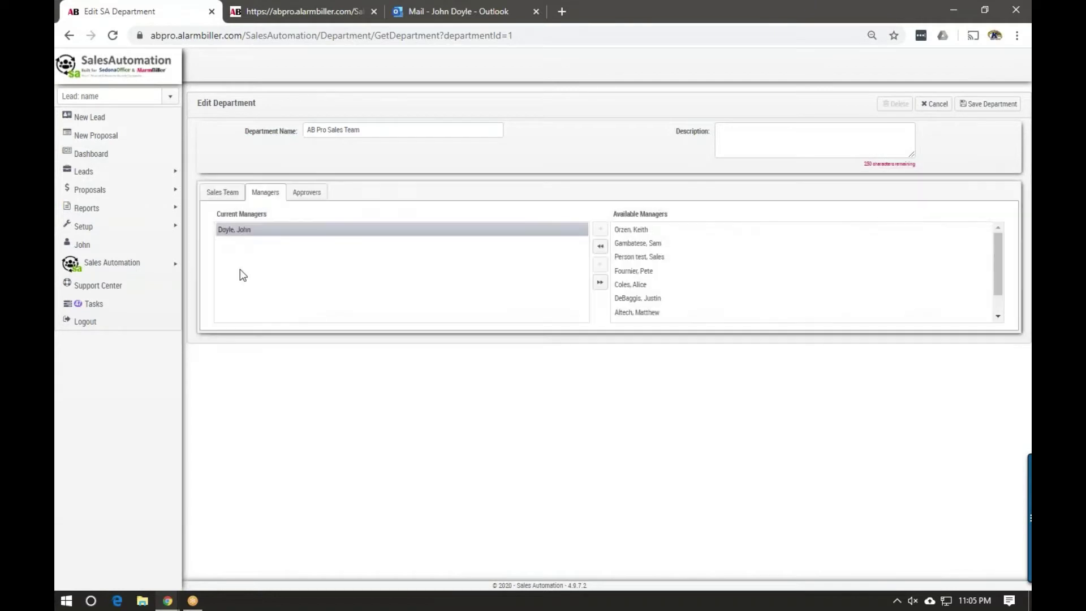
{"action": "left_click", "coordinate": [312, 197]}
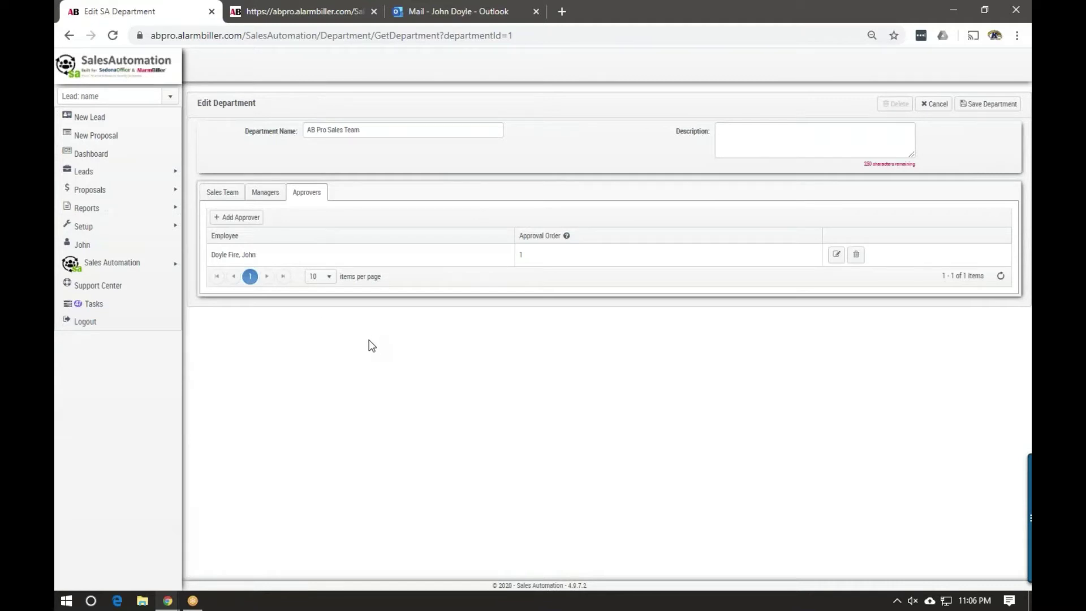
{"action": "mouse_move", "coordinate": [139, 232]}
{"action": "mouse_move", "coordinate": [229, 244]}
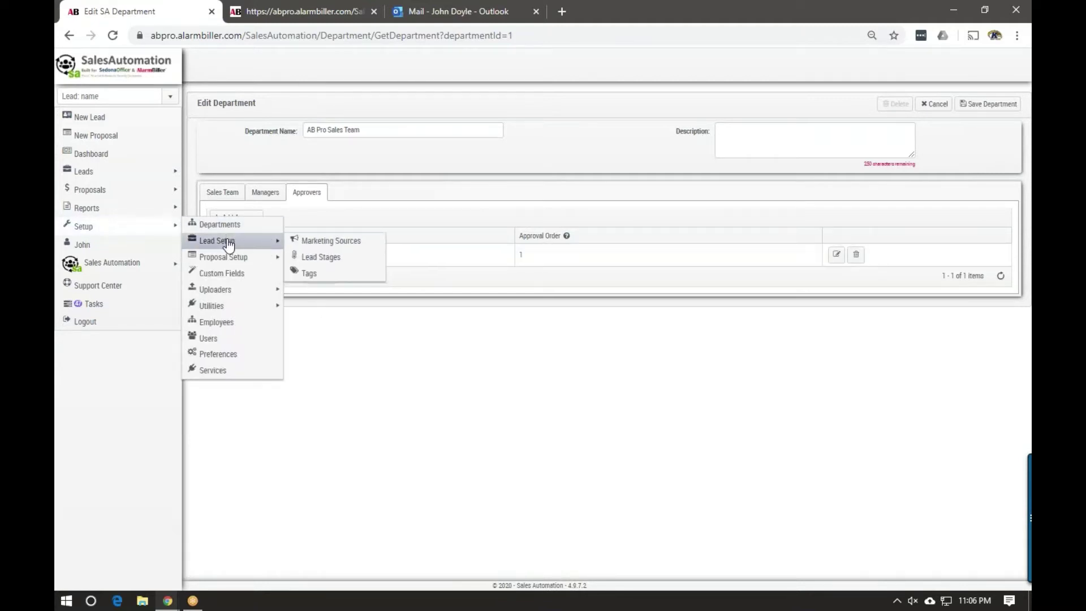
Open Lead Stages showing eleven stages from Prospect (0) to Fall Back (10)
{"action": "left_click", "coordinate": [324, 262]}
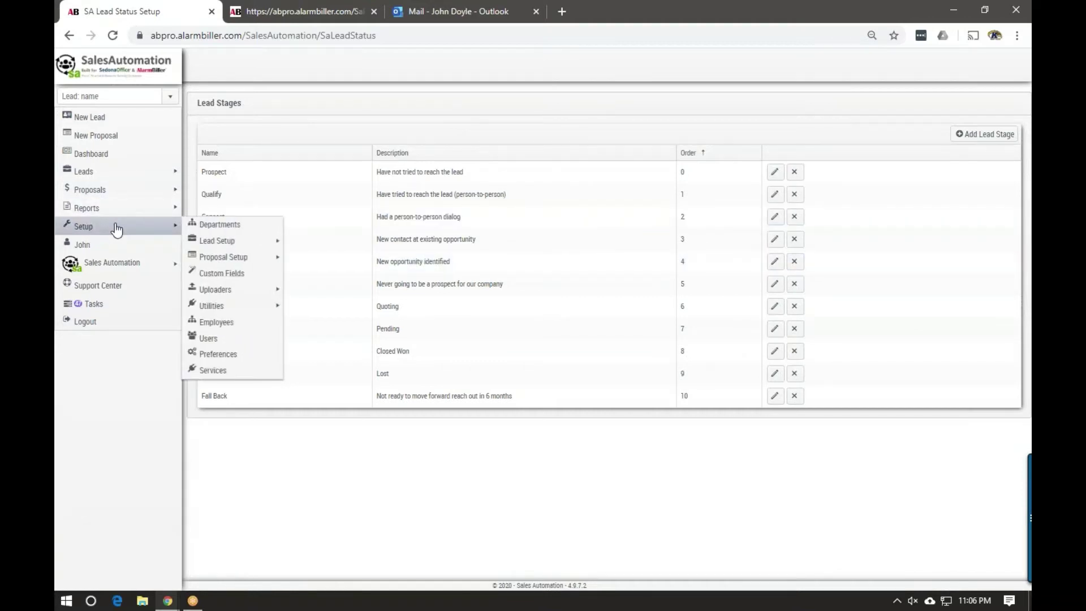
{"action": "mouse_move", "coordinate": [227, 243]}
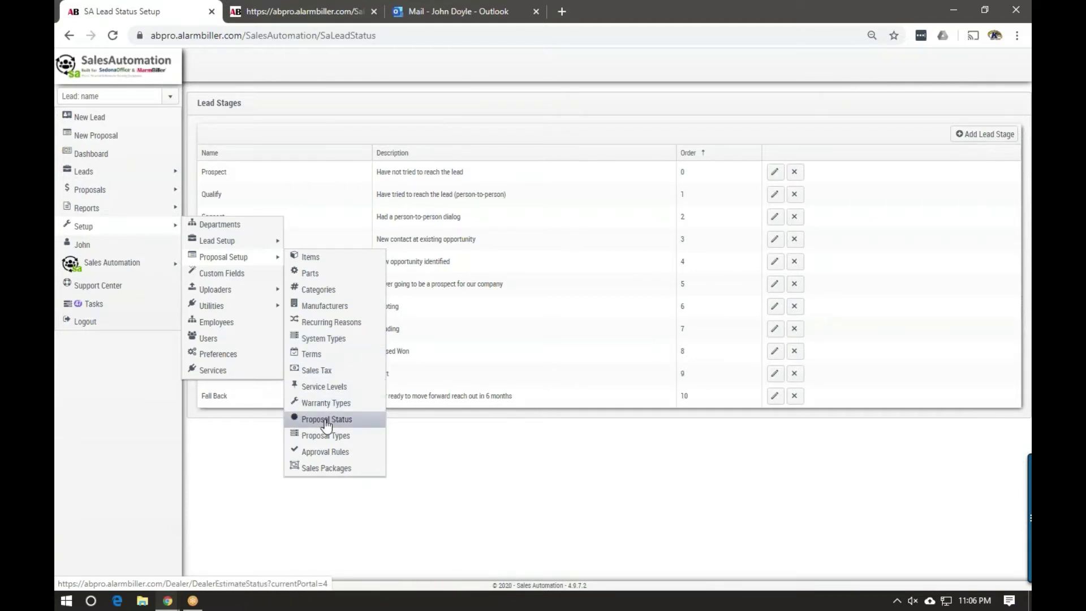
Review the Approval Rules, then open the Sales Packages list of ten active packages
{"action": "left_click", "coordinate": [333, 455]}
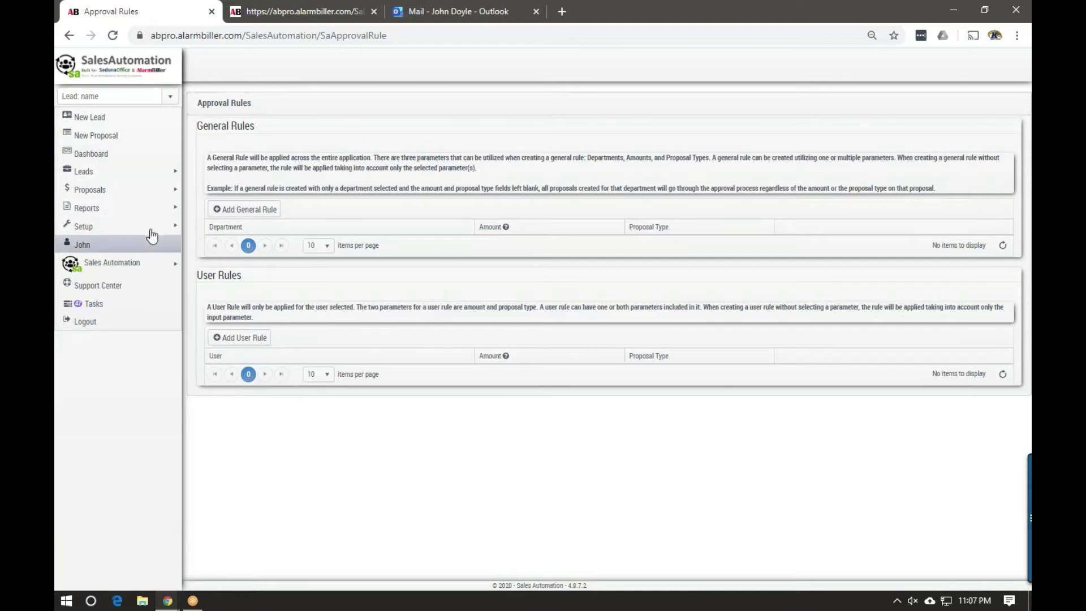
{"action": "mouse_move", "coordinate": [150, 226]}
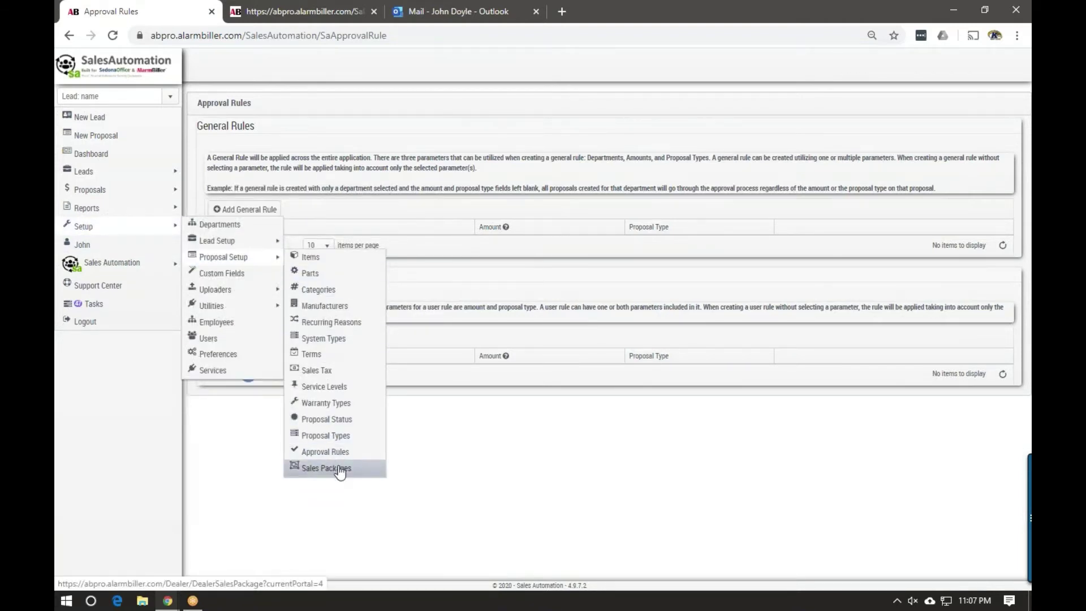
{"action": "left_click", "coordinate": [339, 469]}
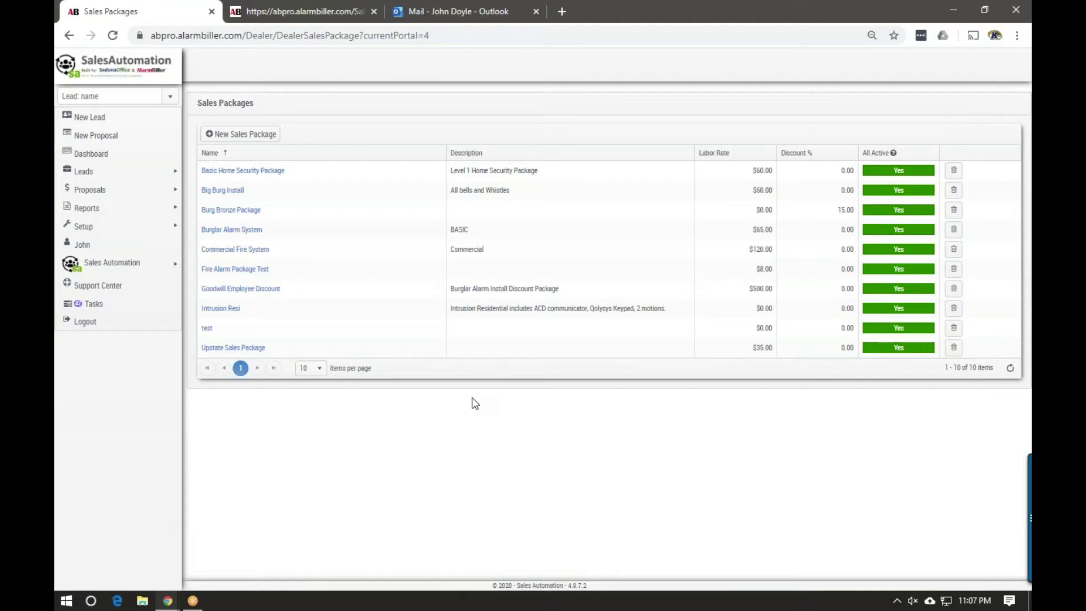
{"action": "mouse_move", "coordinate": [173, 229]}
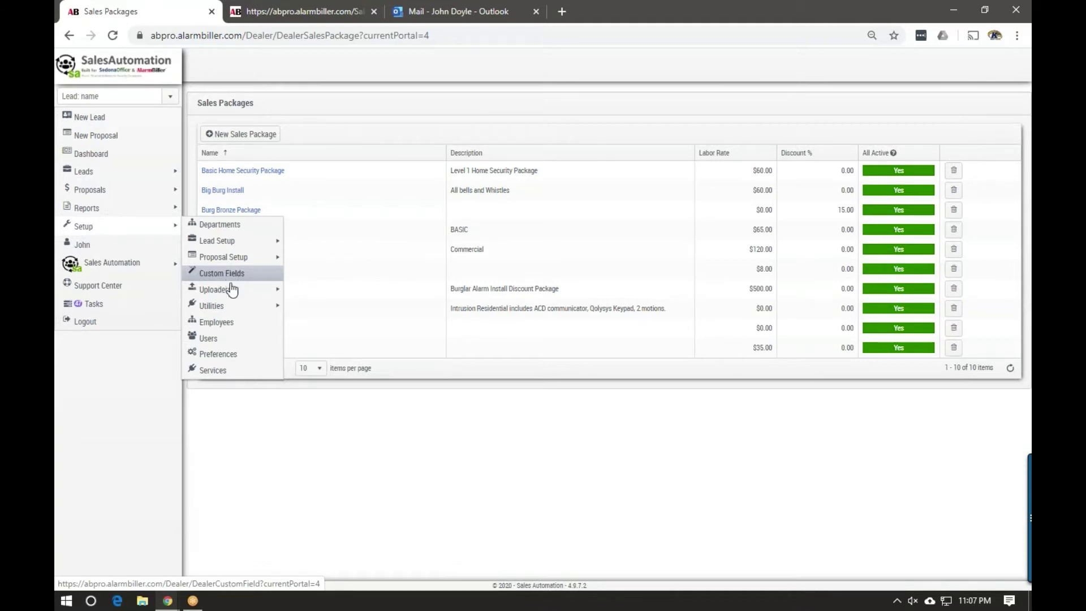
Show the System Defaults in Preferences: T&M service level, Email delivery, Due on Receipt term
{"action": "mouse_move", "coordinate": [232, 291]}
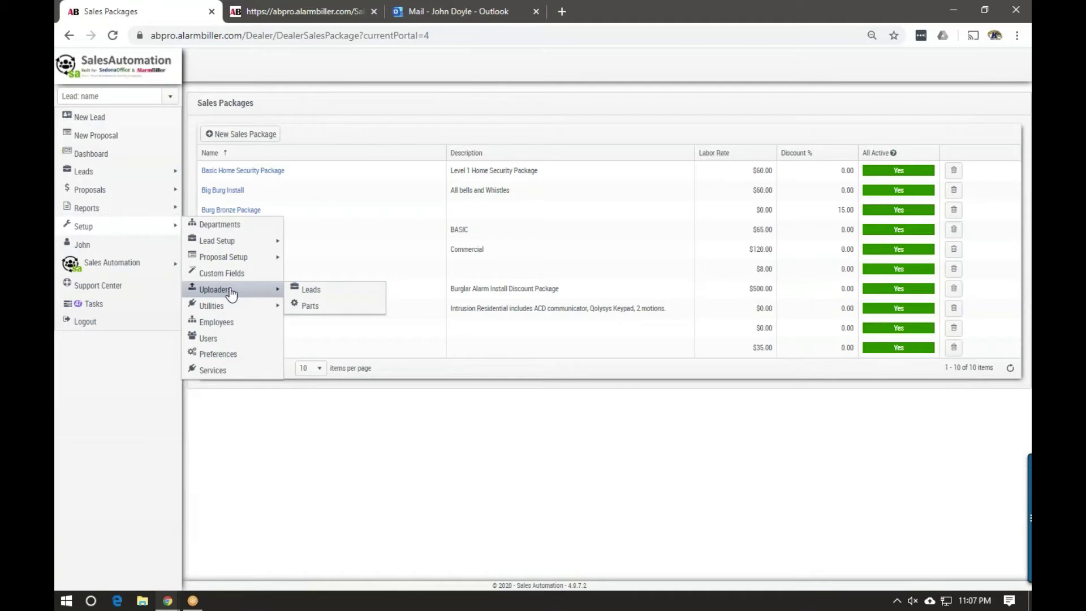
{"action": "mouse_move", "coordinate": [220, 311]}
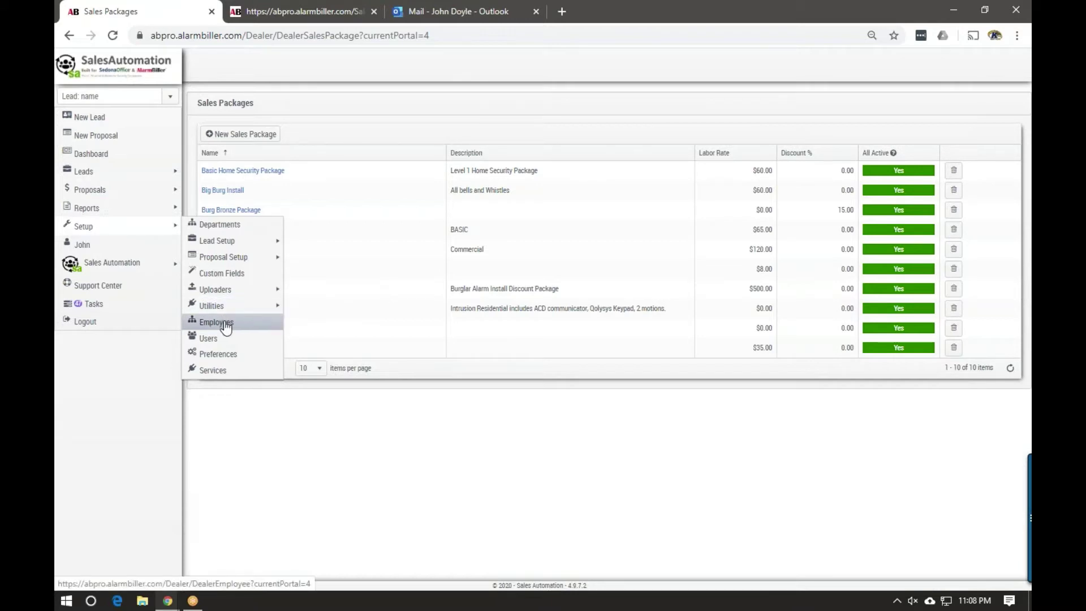
{"action": "left_click", "coordinate": [226, 355]}
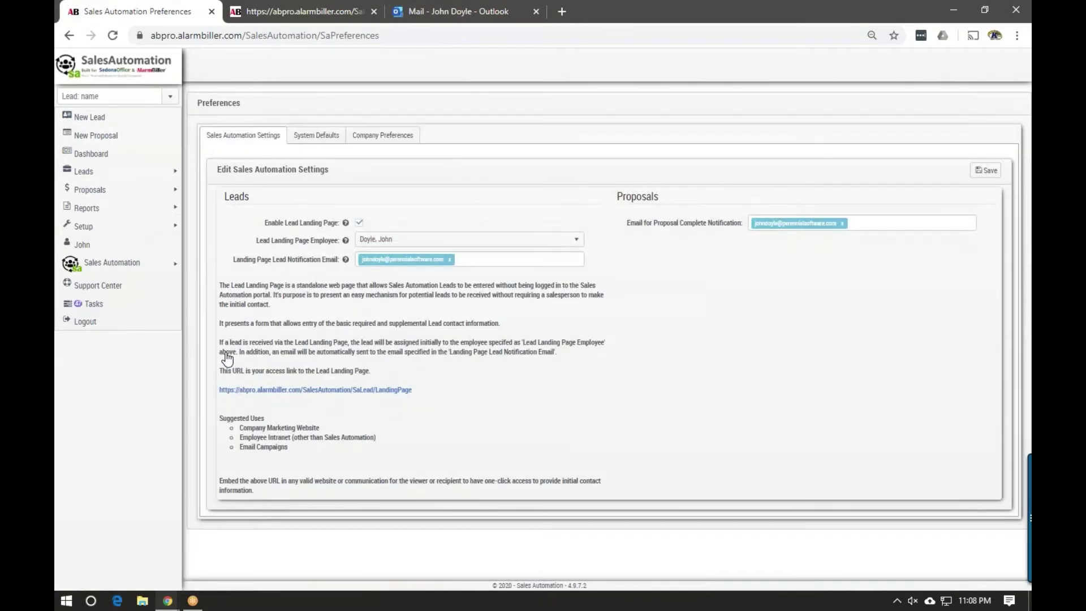
{"action": "left_click_drag", "start_coordinate": [265, 223], "coordinate": [287, 225]}
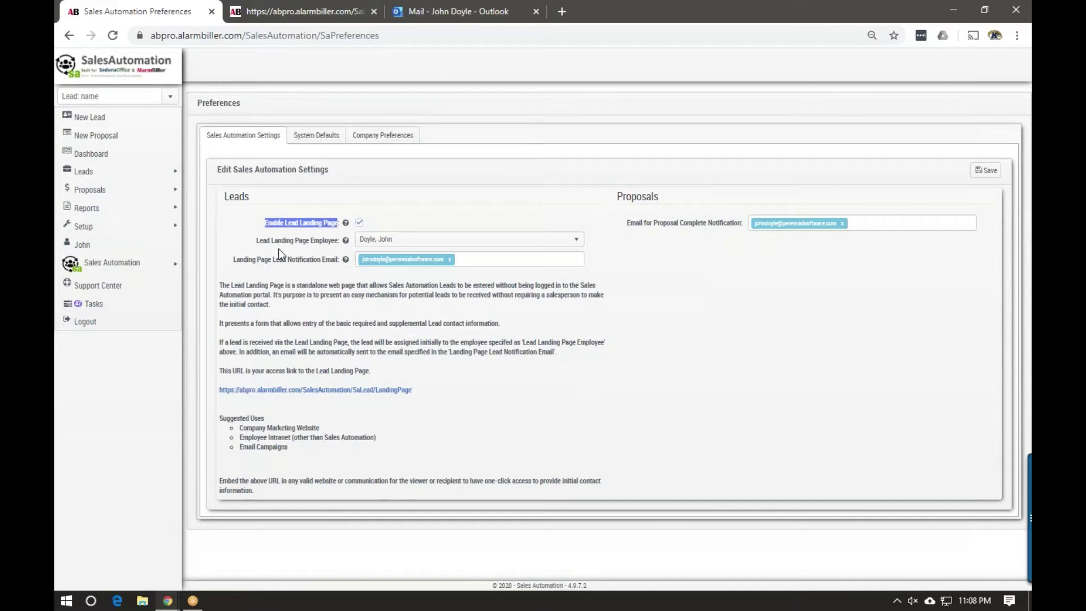
{"action": "left_click", "coordinate": [322, 142]}
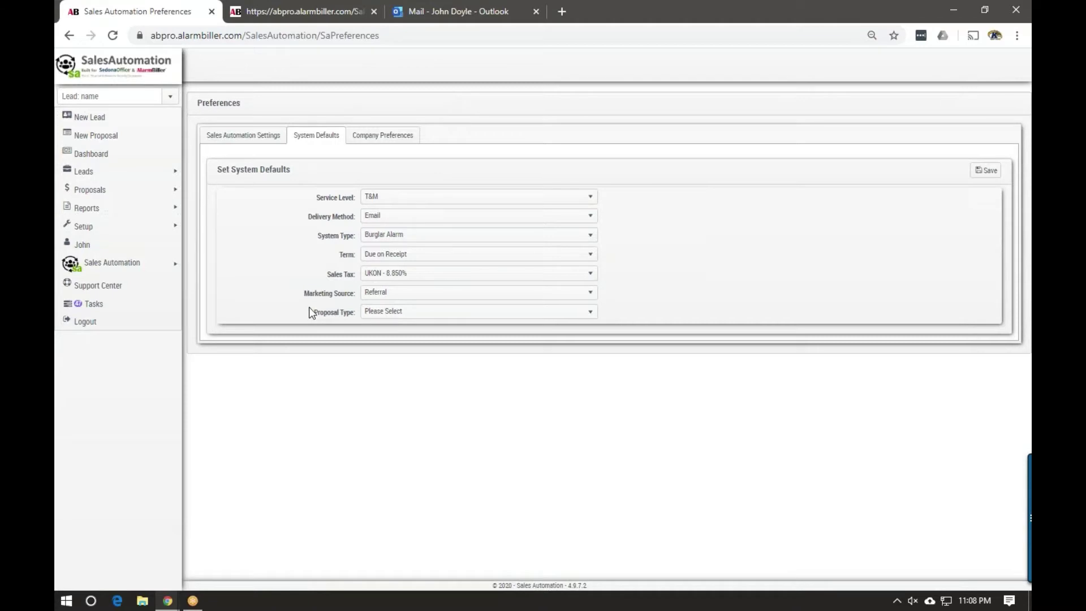
{"action": "mouse_move", "coordinate": [156, 171]}
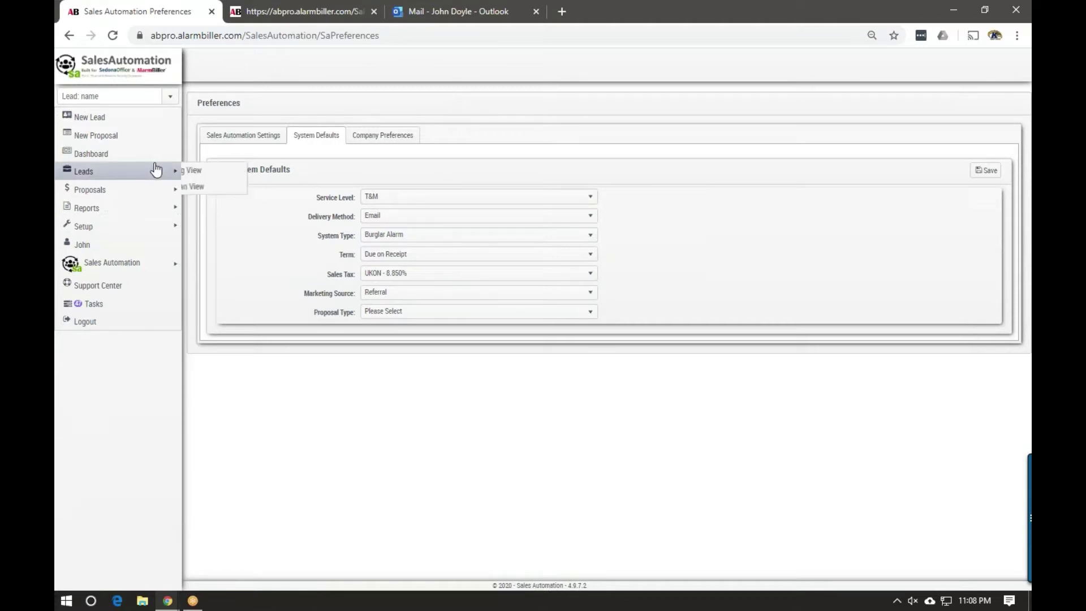
Open the Leads listing and apply the global sales funnel grid layout
{"action": "left_click", "coordinate": [217, 170]}
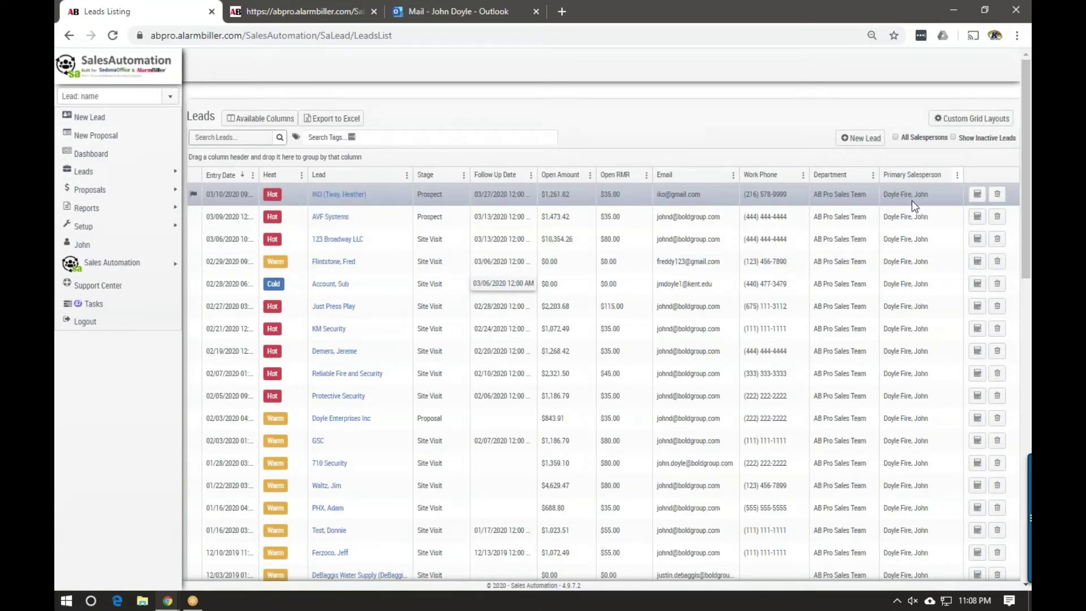
{"action": "left_click", "coordinate": [956, 120]}
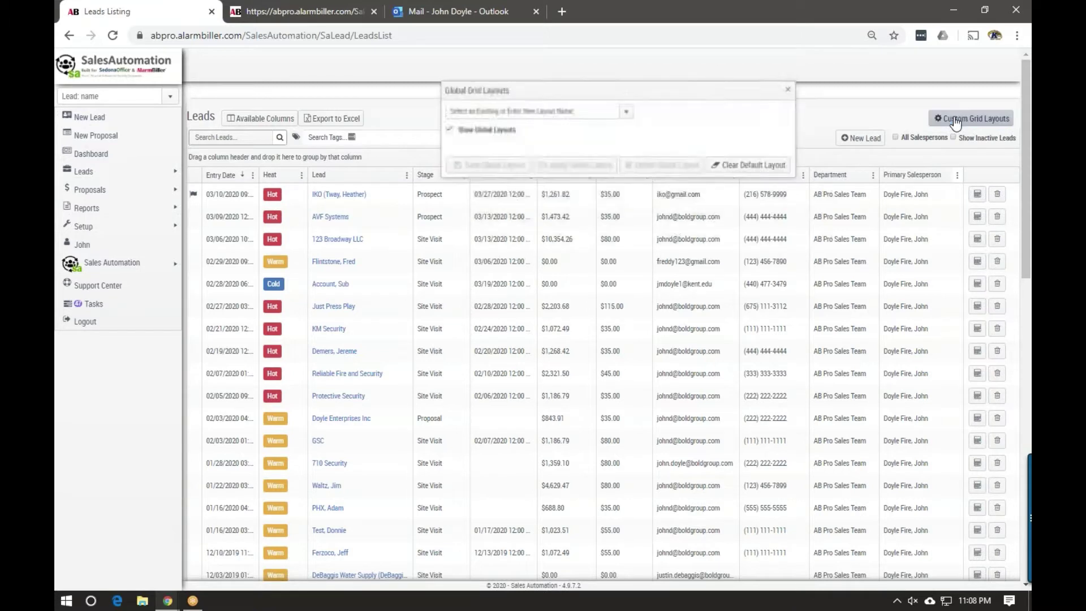
{"action": "left_click", "coordinate": [628, 109]}
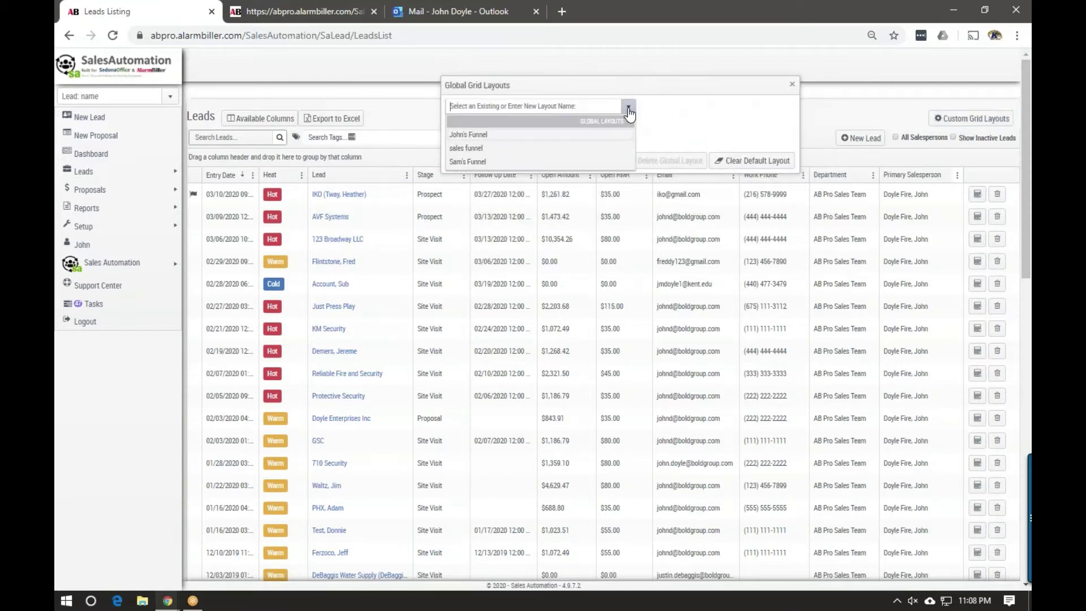
{"action": "left_click", "coordinate": [467, 149]}
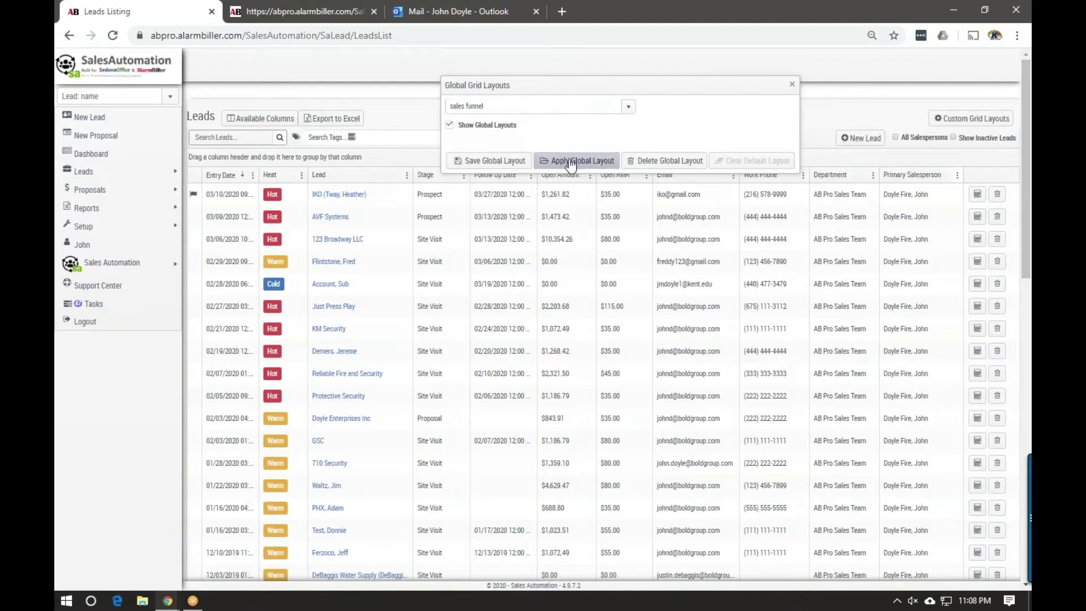
{"action": "left_click", "coordinate": [571, 163]}
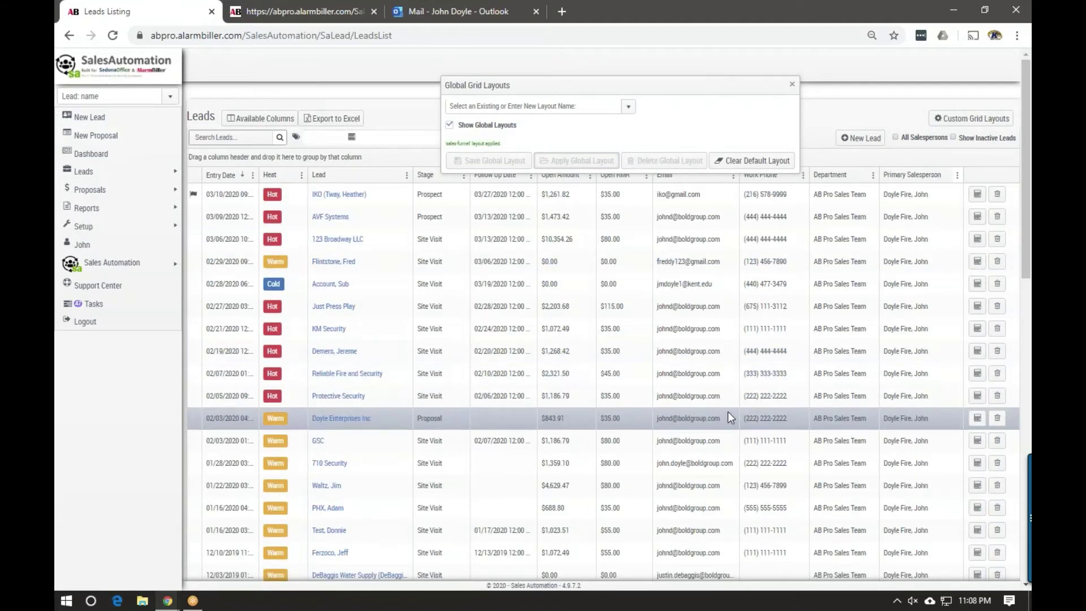
Apply the personal My View grid layout to the leads listing
{"action": "left_click", "coordinate": [630, 108]}
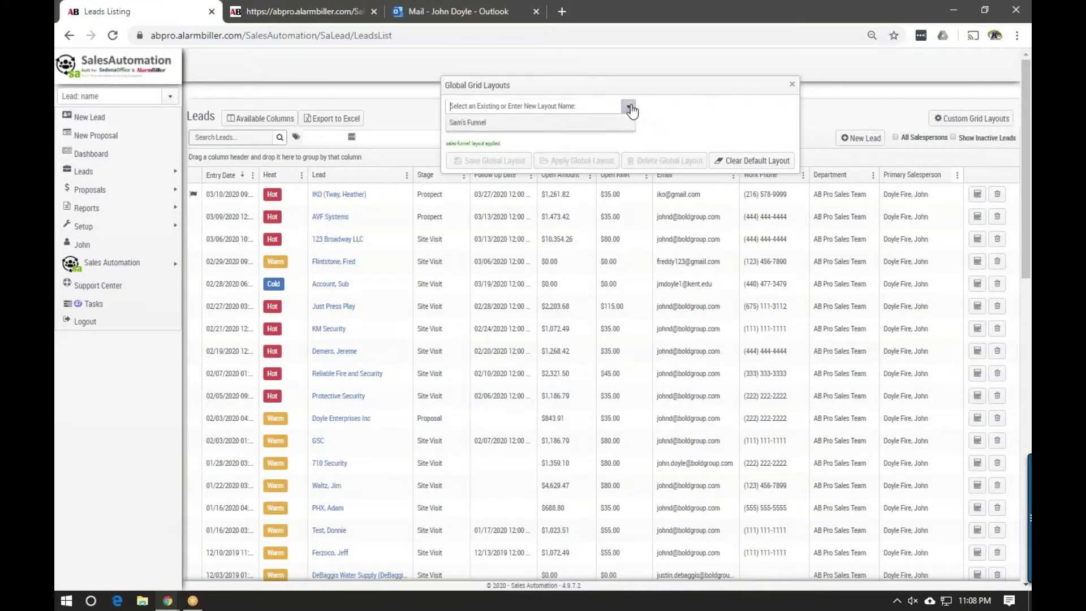
{"action": "left_click", "coordinate": [629, 108]}
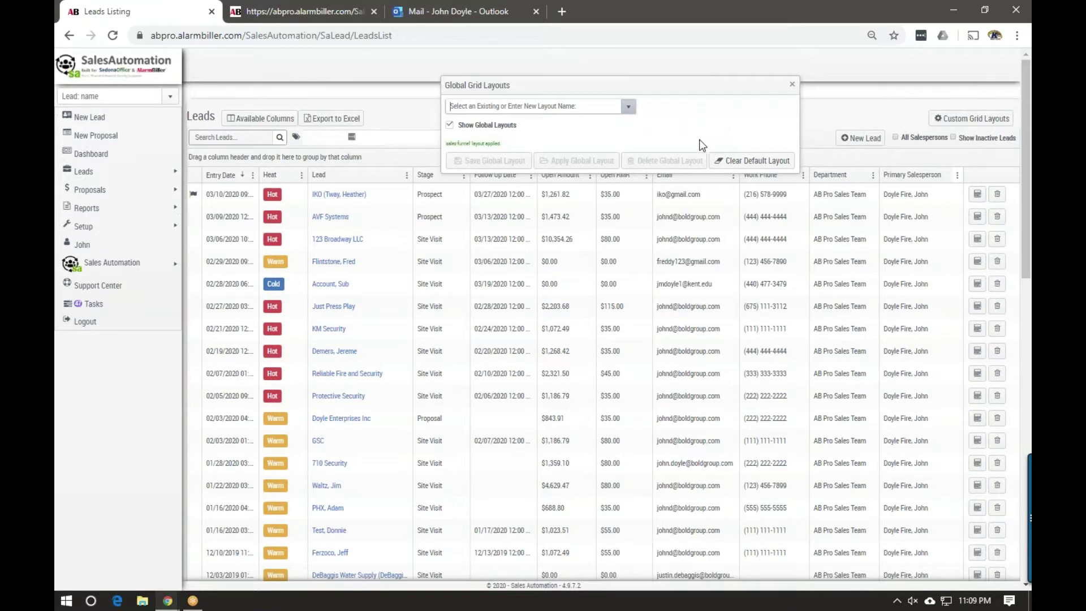
{"action": "left_click", "coordinate": [500, 126]}
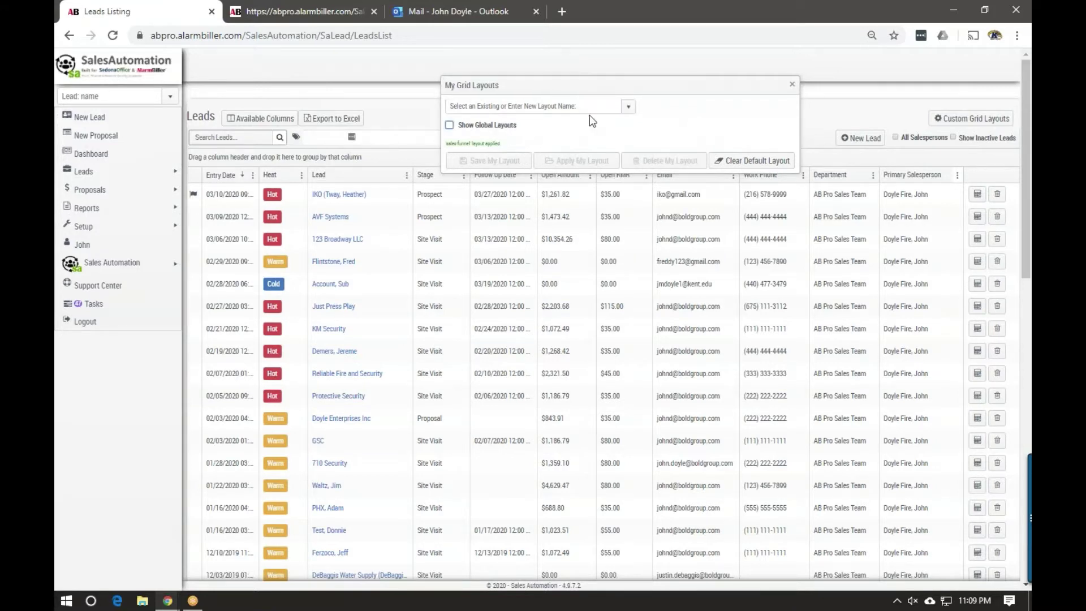
{"action": "left_click", "coordinate": [629, 108]}
{"action": "left_click", "coordinate": [546, 135]}
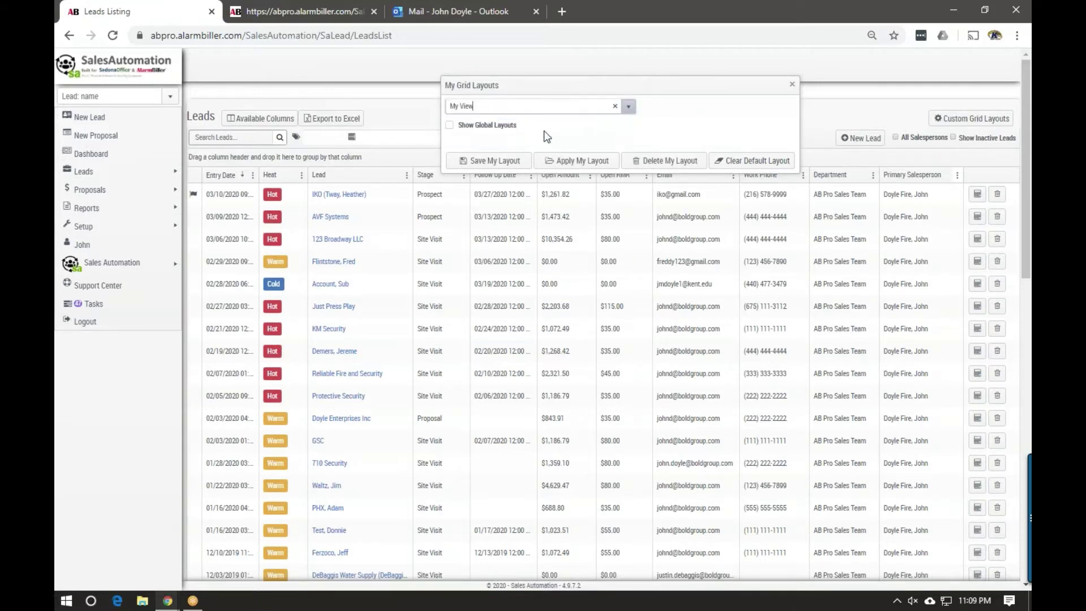
{"action": "left_click", "coordinate": [585, 161]}
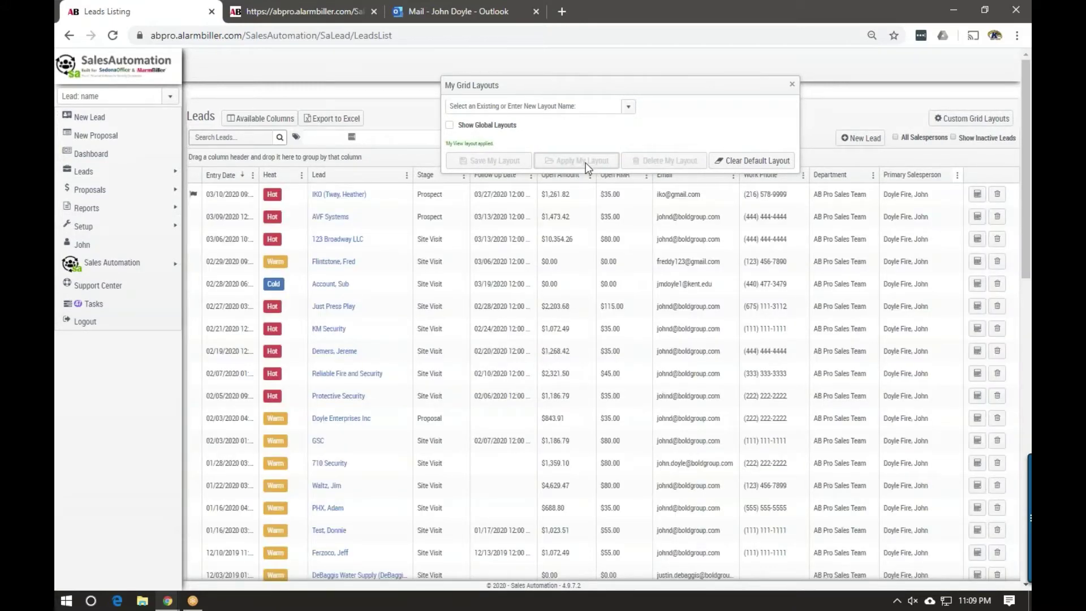
{"action": "left_click", "coordinate": [792, 85]}
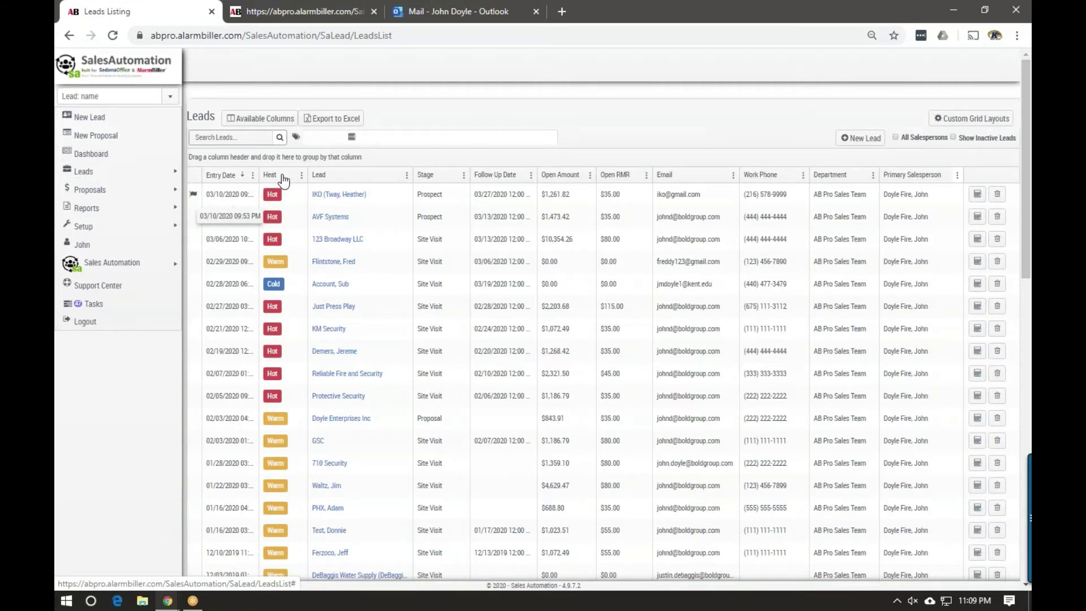
Remove the Heat grouping from the leads list and switch to the Kanban Board
{"action": "left_click_drag", "start_coordinate": [276, 178], "coordinate": [284, 158]}
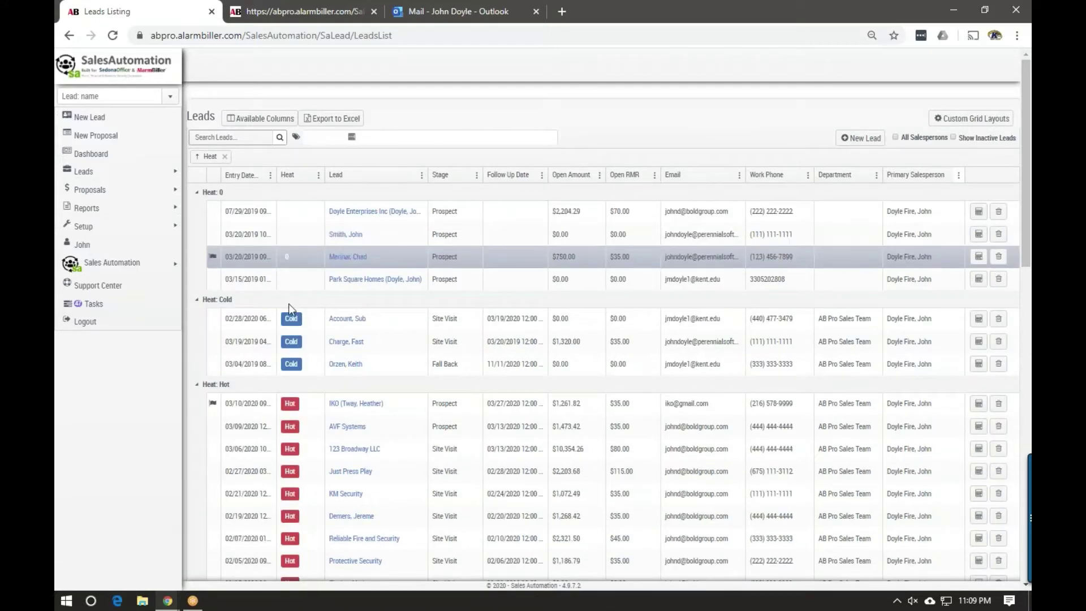
{"action": "scroll", "coordinate": [301, 368], "scroll_direction": "down", "scroll_amount": 2}
{"action": "scroll", "coordinate": [302, 356], "scroll_direction": "down", "scroll_amount": 5}
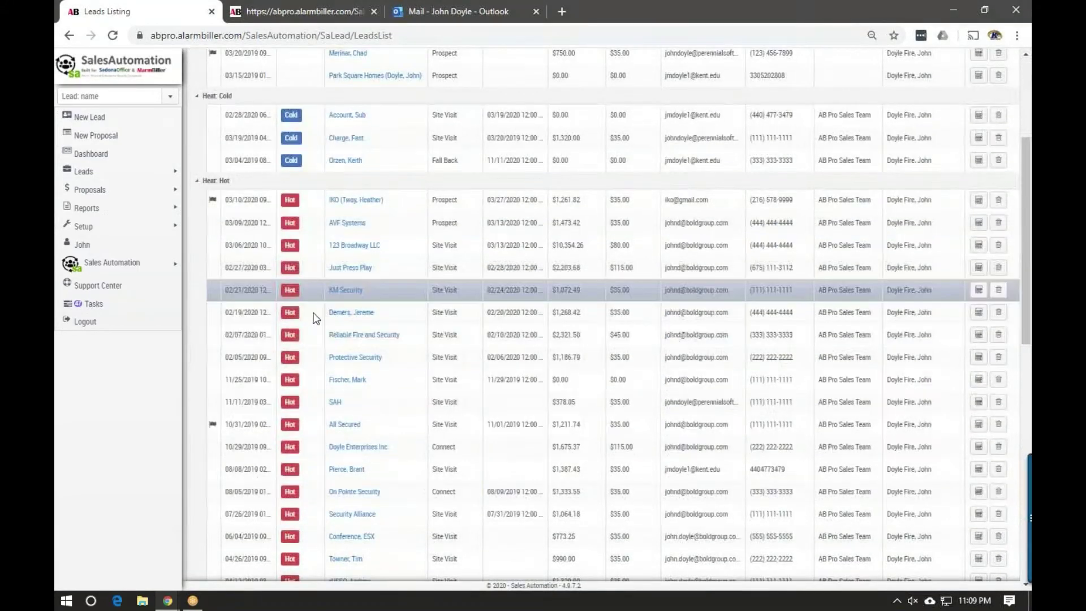
{"action": "scroll", "coordinate": [301, 388], "scroll_direction": "down", "scroll_amount": 3}
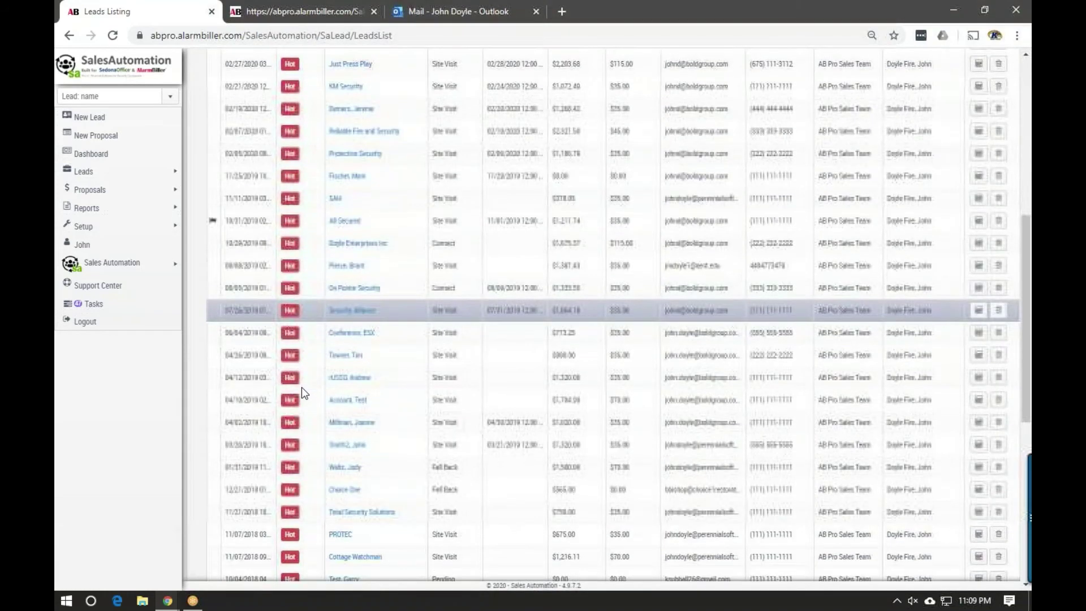
{"action": "scroll", "coordinate": [302, 389], "scroll_direction": "up", "scroll_amount": 9}
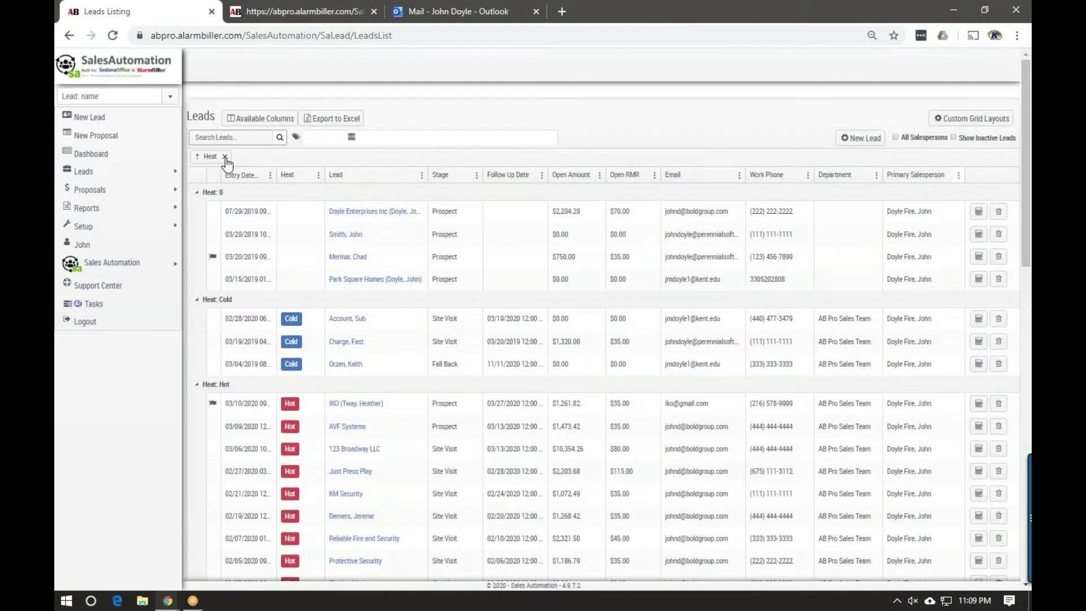
{"action": "left_click", "coordinate": [225, 157]}
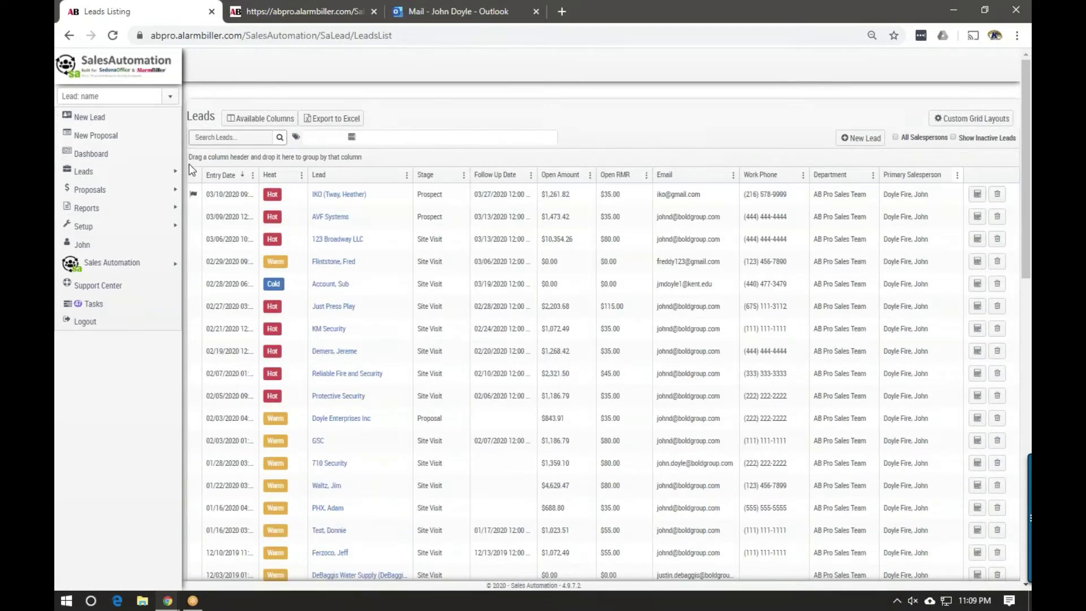
{"action": "mouse_move", "coordinate": [145, 172]}
{"action": "left_click", "coordinate": [212, 187]}
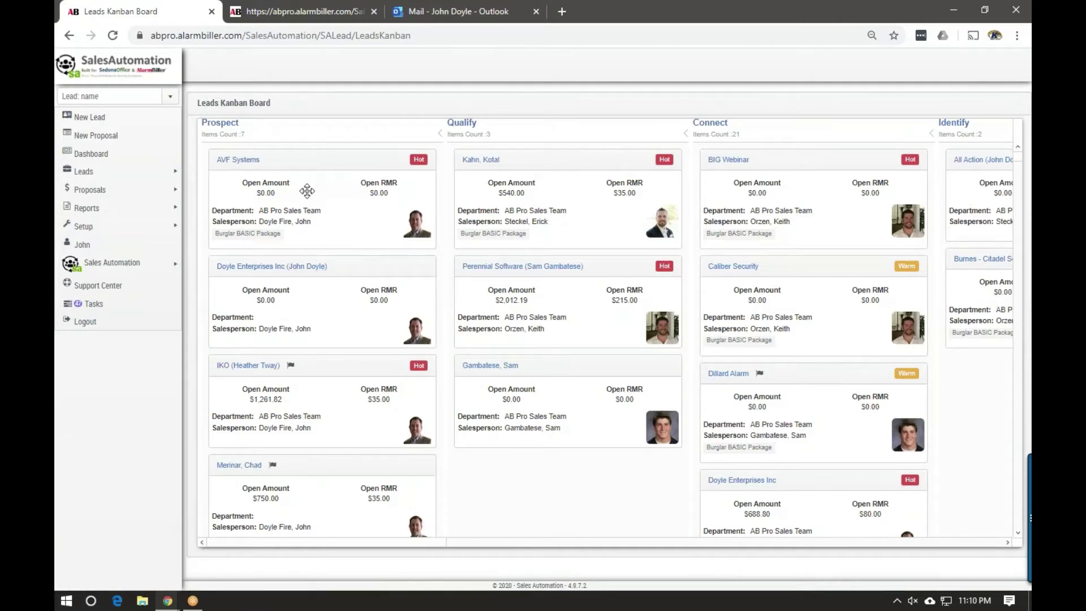
Browse the Leads Kanban Board across stages, then go to the New Lead Landing form tab
{"action": "left_click_drag", "start_coordinate": [307, 191], "coordinate": [453, 155]}
{"action": "left_click_drag", "start_coordinate": [417, 543], "coordinate": [708, 548]}
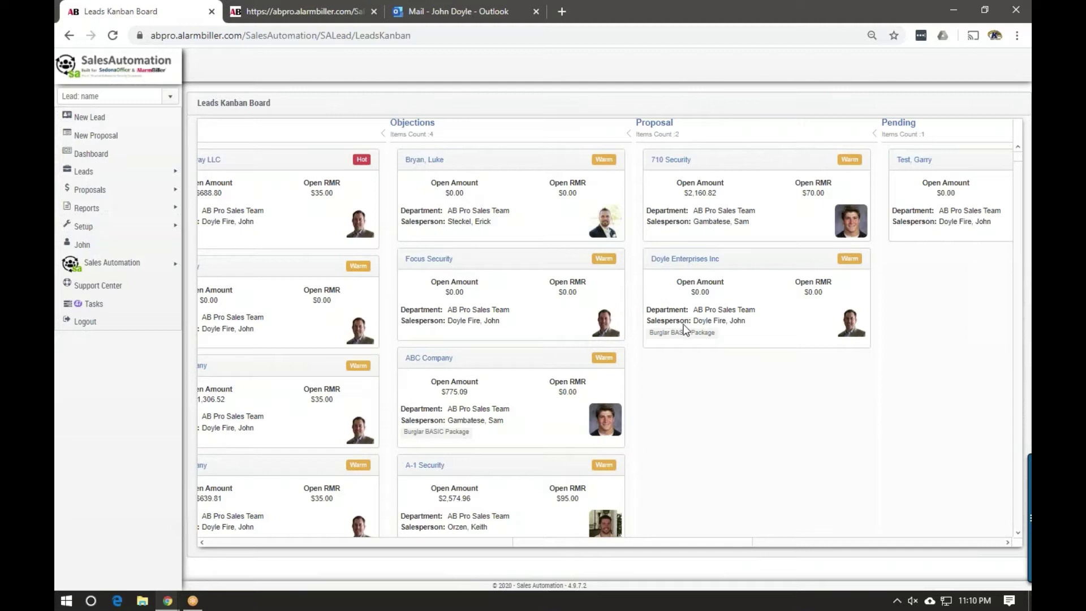
{"action": "mouse_move", "coordinate": [120, 191]}
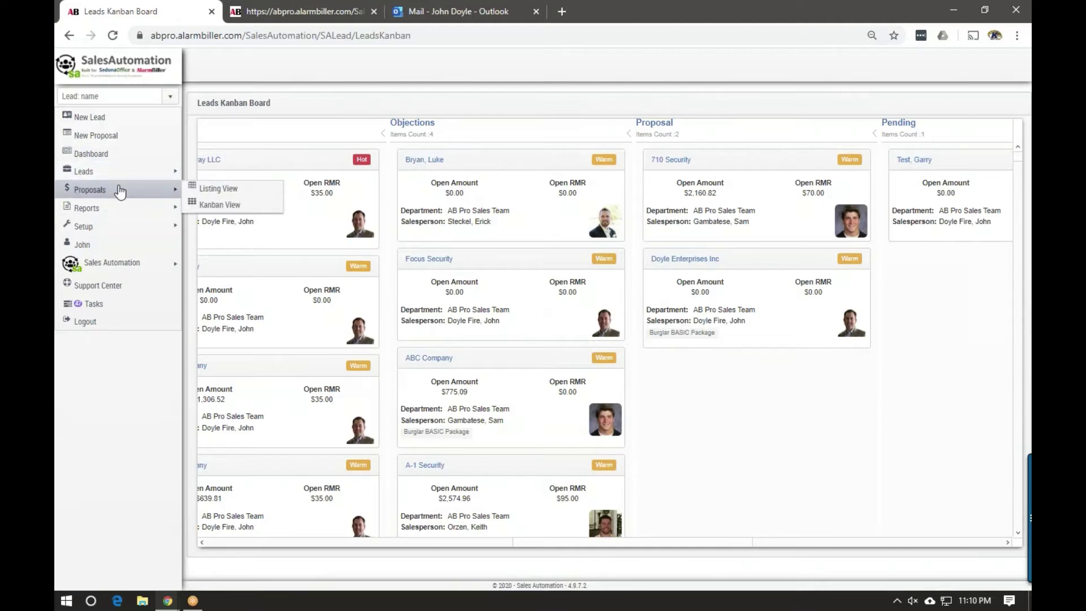
{"action": "mouse_move", "coordinate": [98, 210]}
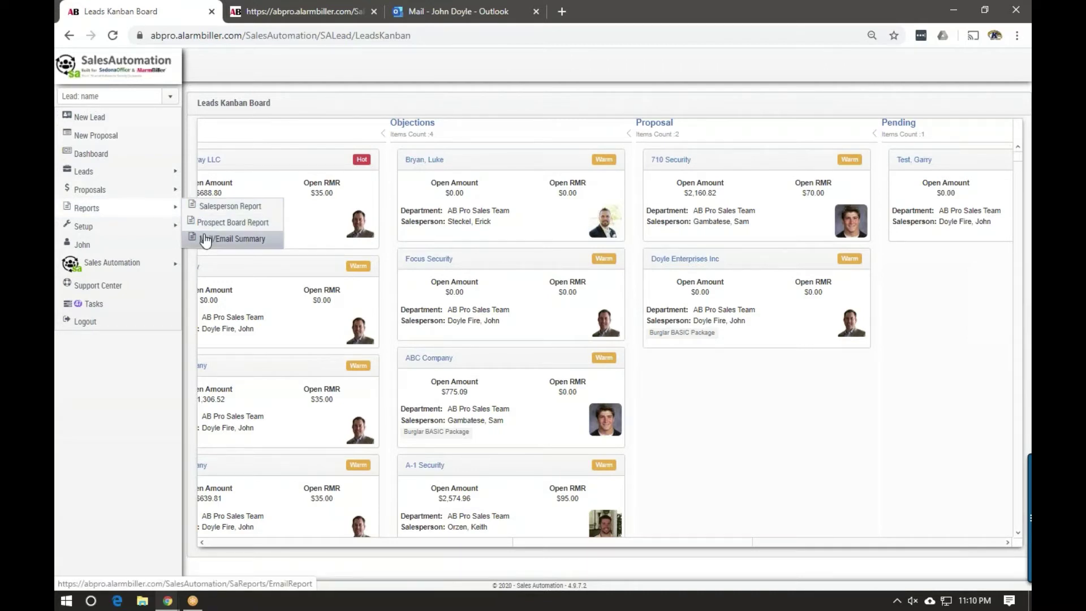
{"action": "left_click", "coordinate": [328, 8]}
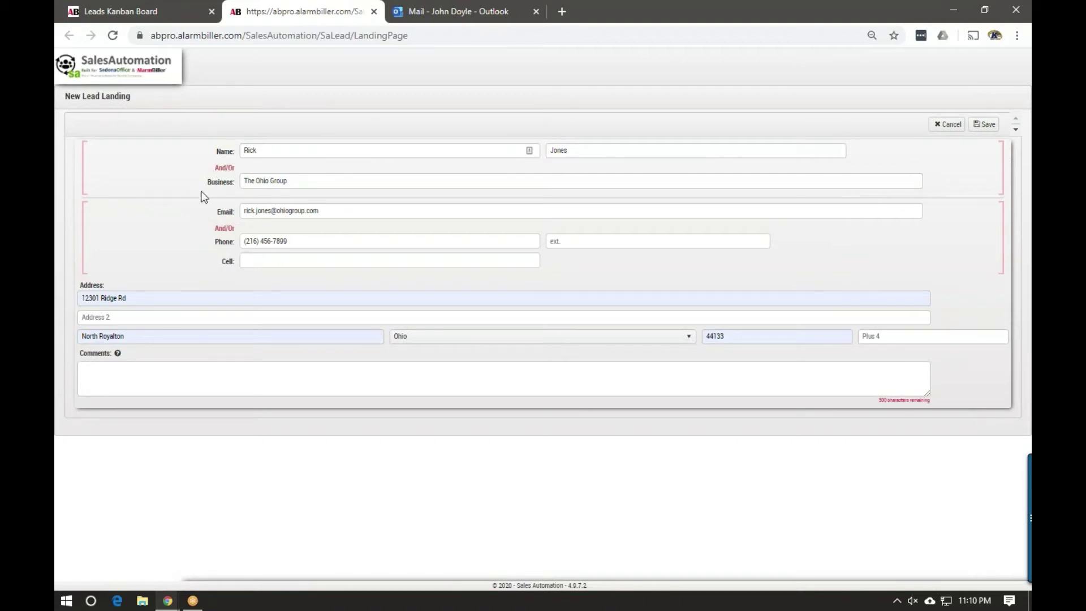
Save The Ohio Group lead with comment 'Burg System', then go to the Outlook inbox
{"action": "left_click", "coordinate": [111, 378]}
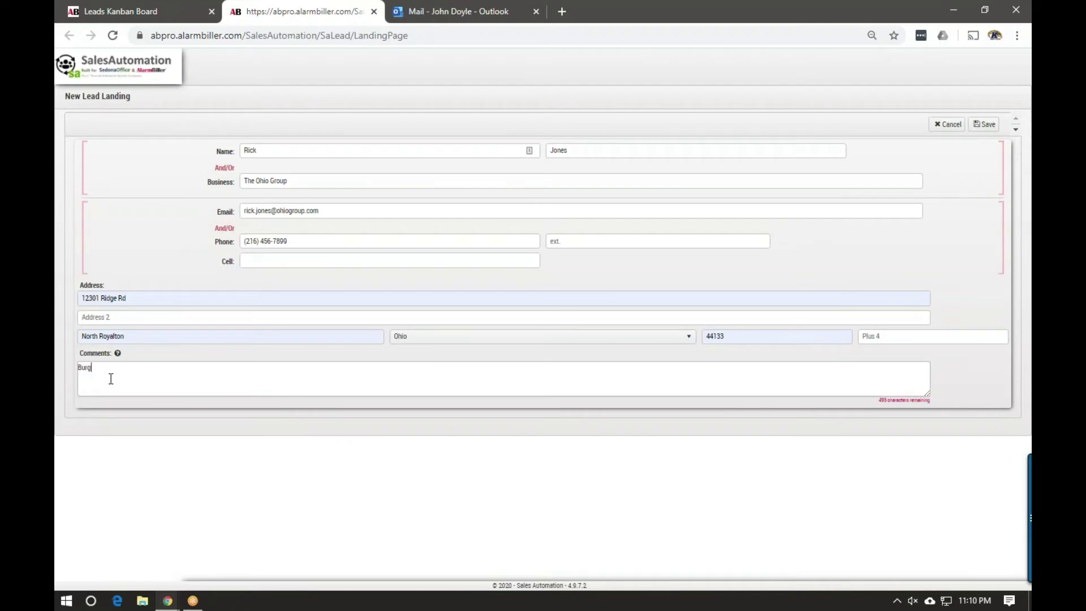
{"action": "type", "text": "Burg System"}
{"action": "left_click", "coordinate": [981, 126]}
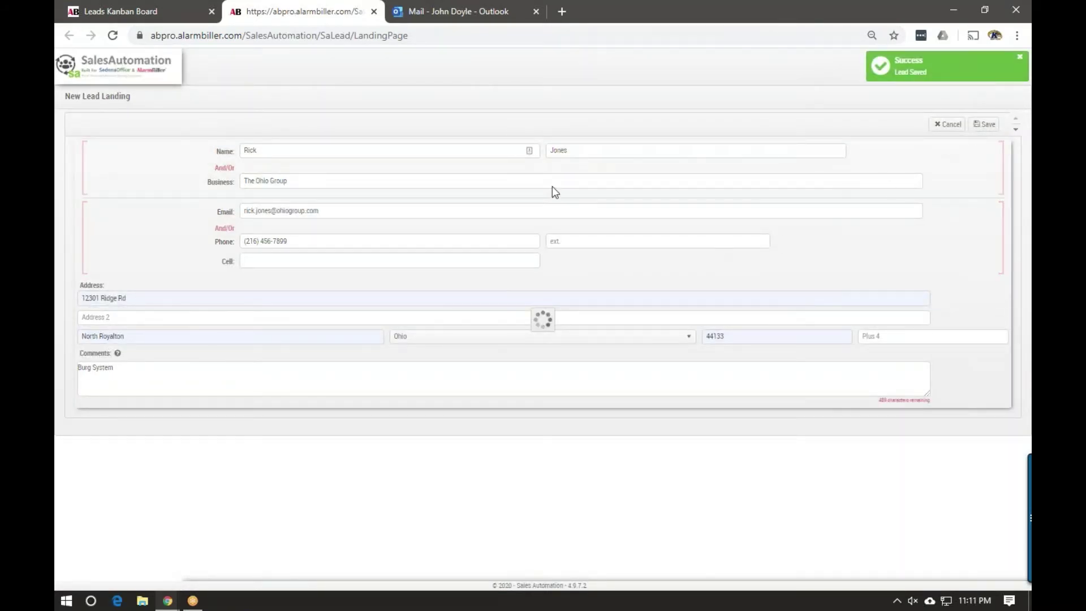
{"action": "left_click", "coordinate": [399, 15]}
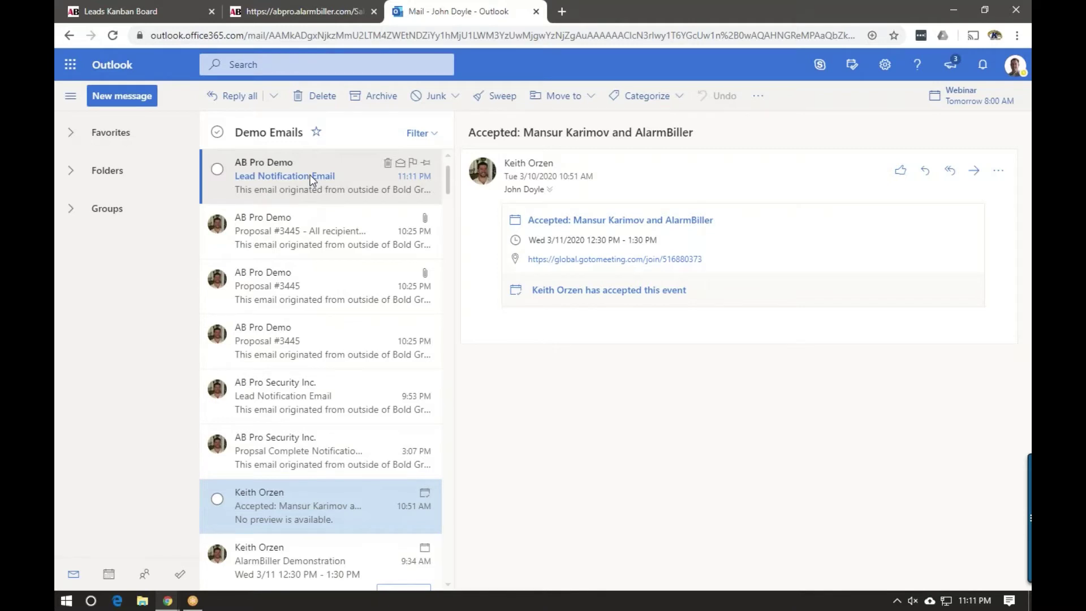
Read The Ohio Group's Lead Notification Email in Outlook, then go back to the Leads Kanban Board
{"action": "left_click", "coordinate": [311, 180]}
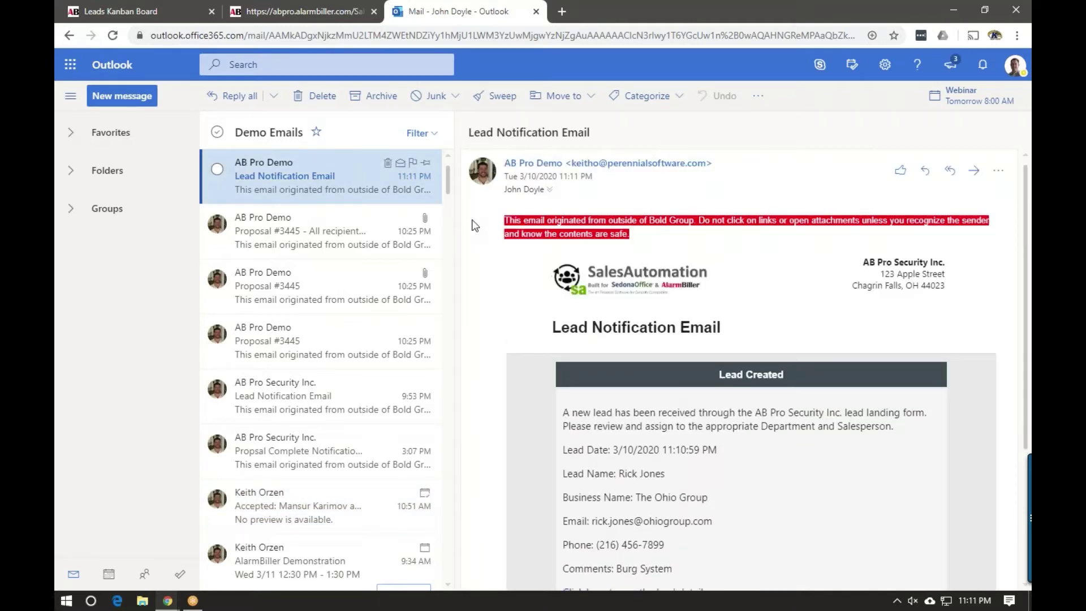
{"action": "scroll", "coordinate": [702, 392], "scroll_direction": "down", "scroll_amount": 3}
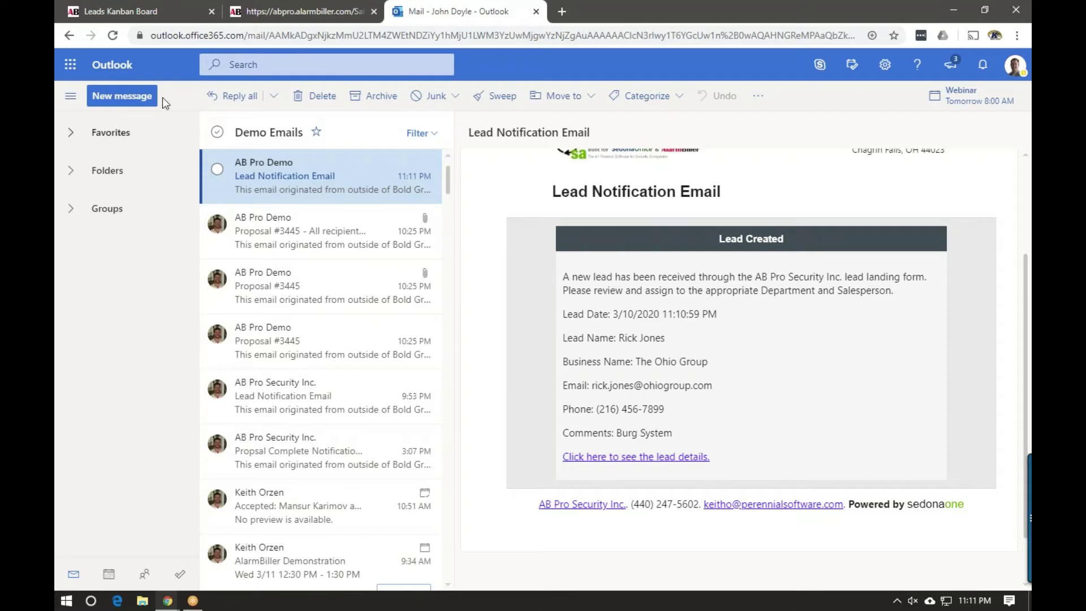
{"action": "left_click", "coordinate": [126, 13]}
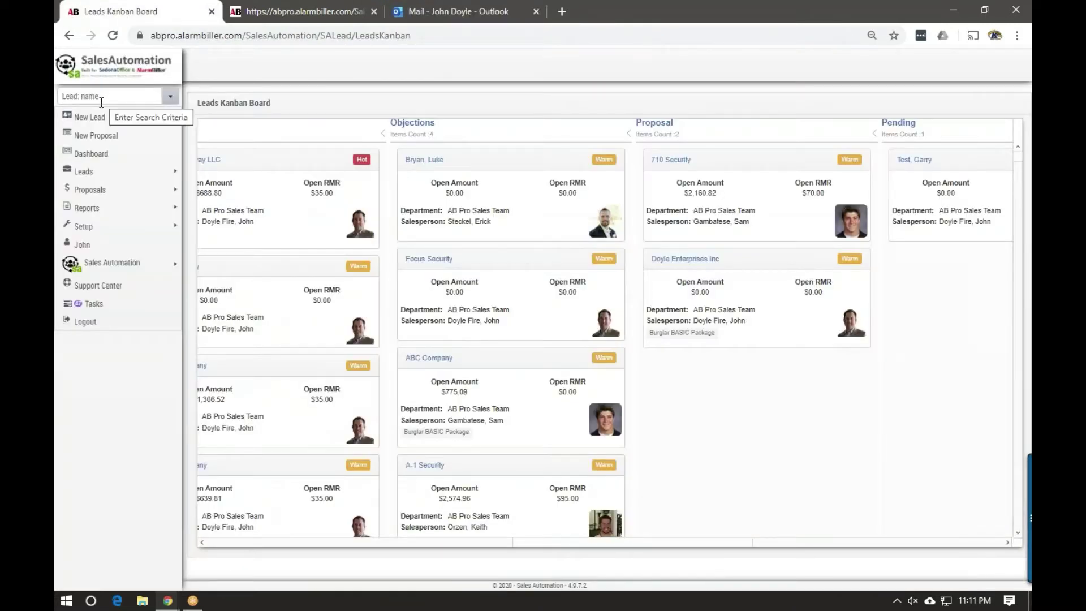
Search leads by the contact's name, clear the search, and refresh the page to load the new lead
{"action": "mouse_move", "coordinate": [85, 171]}
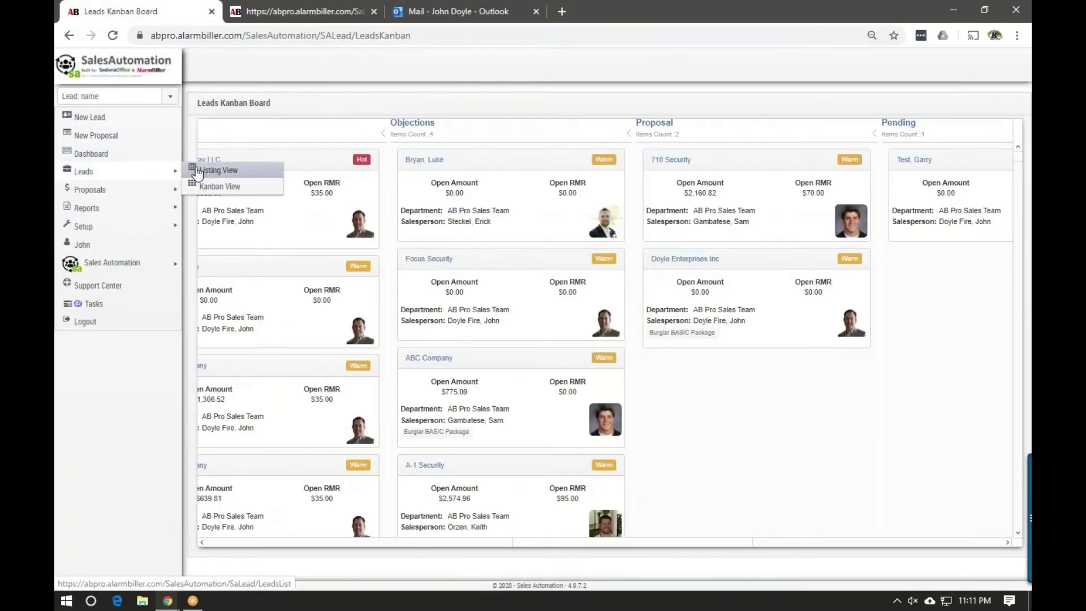
{"action": "left_click", "coordinate": [102, 96]}
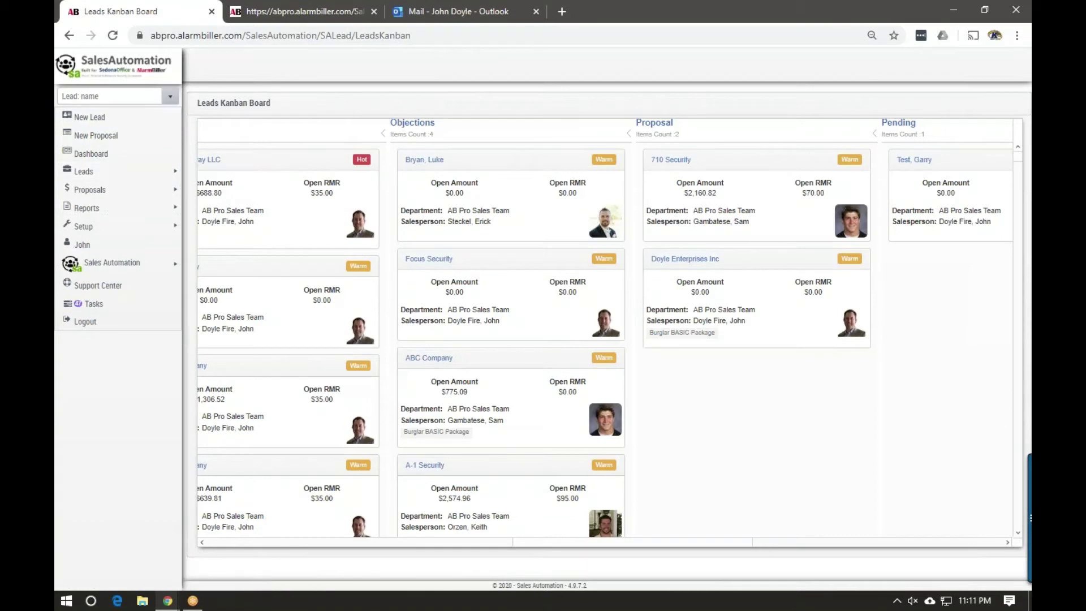
{"action": "type", "text": "rick"}
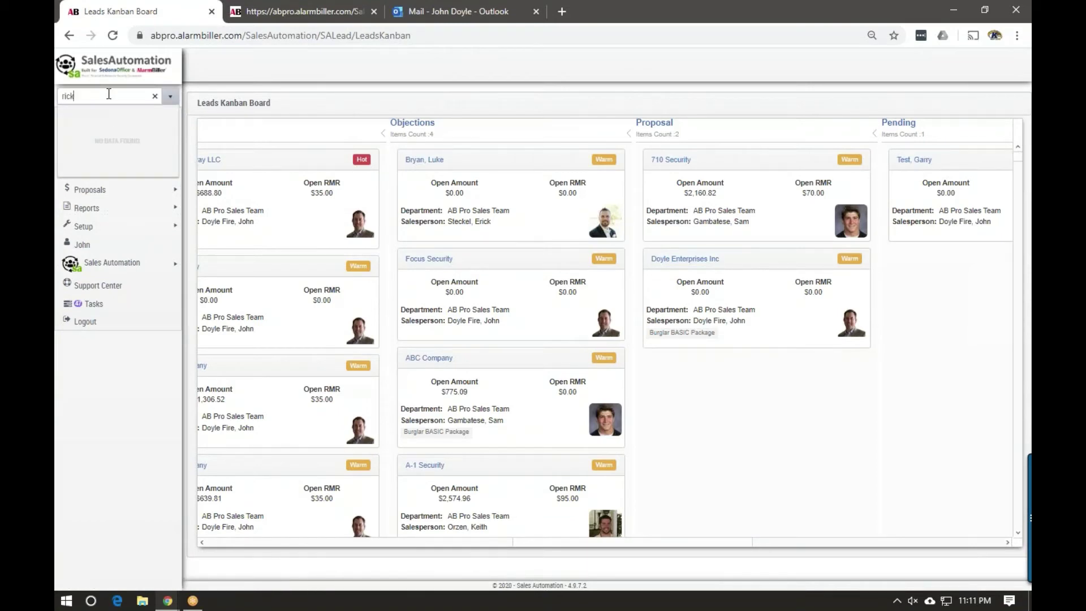
{"action": "left_click", "coordinate": [154, 96]}
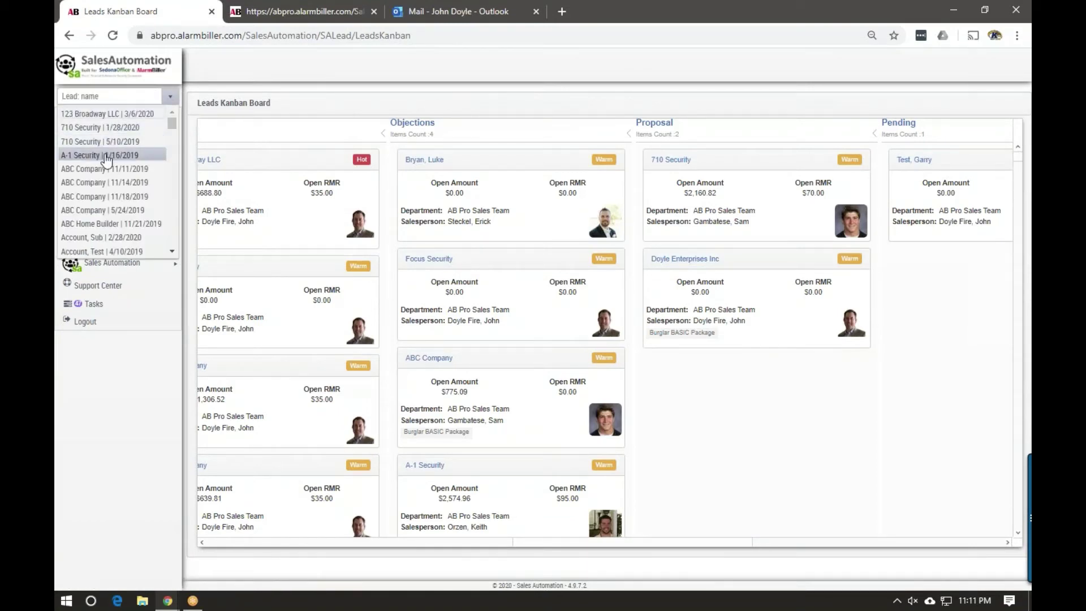
{"action": "left_click", "coordinate": [183, 93]}
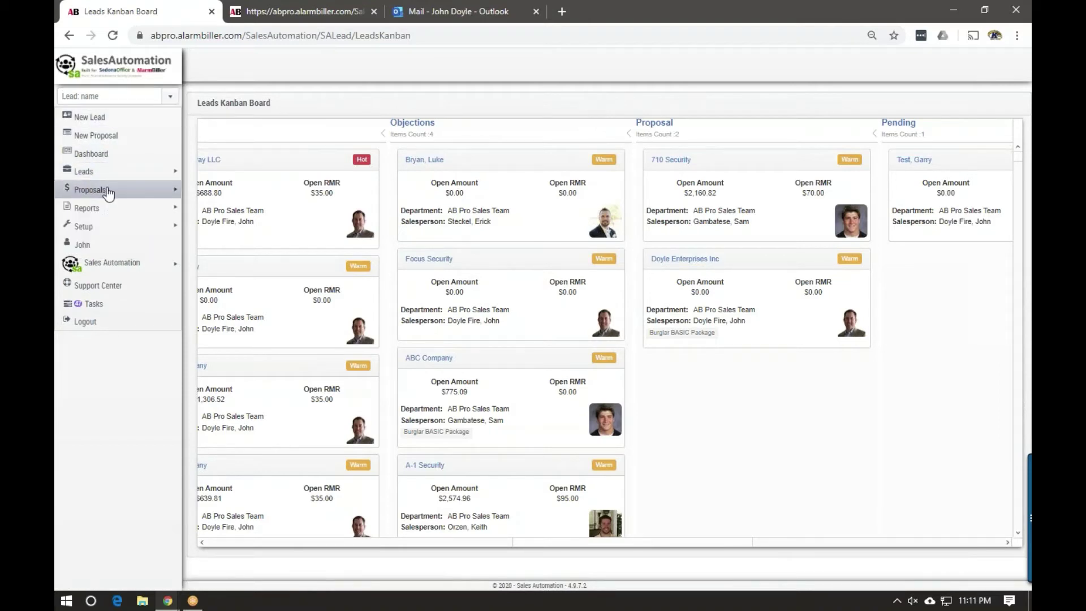
{"action": "left_click", "coordinate": [113, 35]}
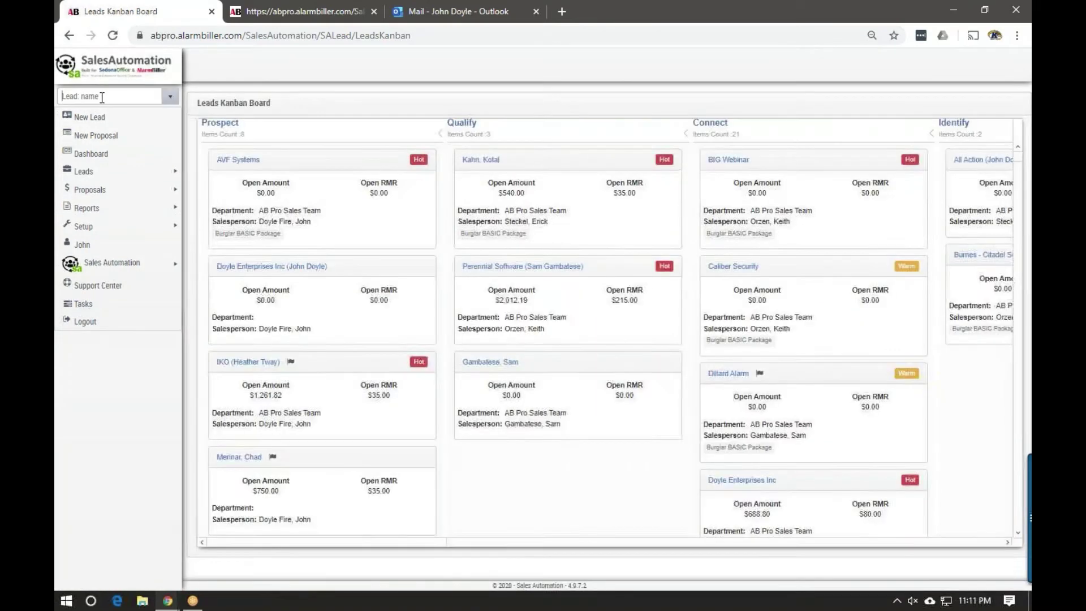
Search for the new lead again, clear the search, and switch Leads to Listing View
{"action": "left_click", "coordinate": [101, 96]}
{"action": "type", "text": "rick"}
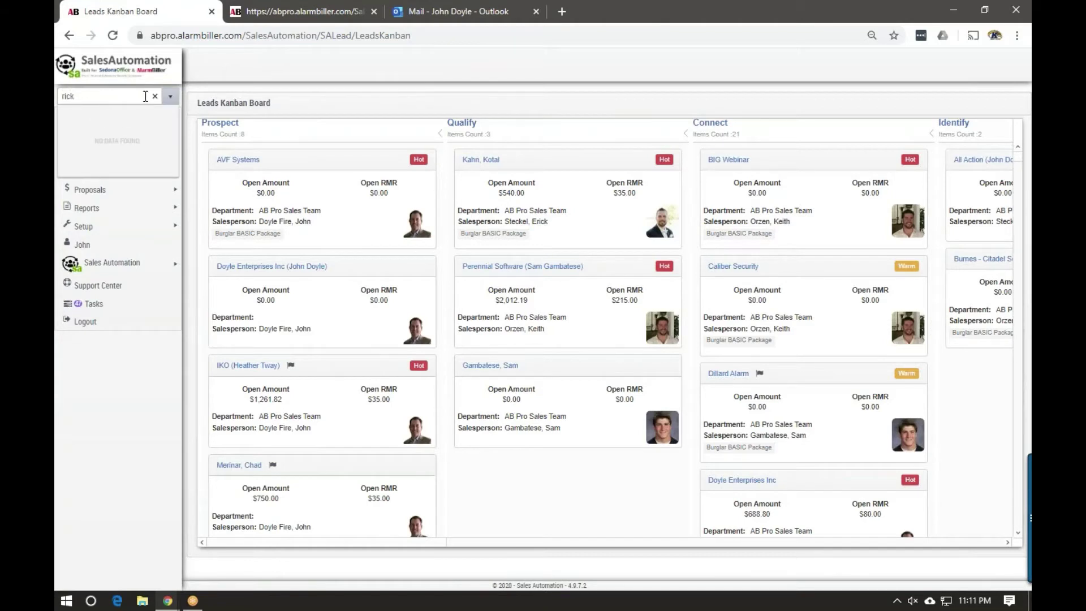
{"action": "left_click", "coordinate": [155, 96]}
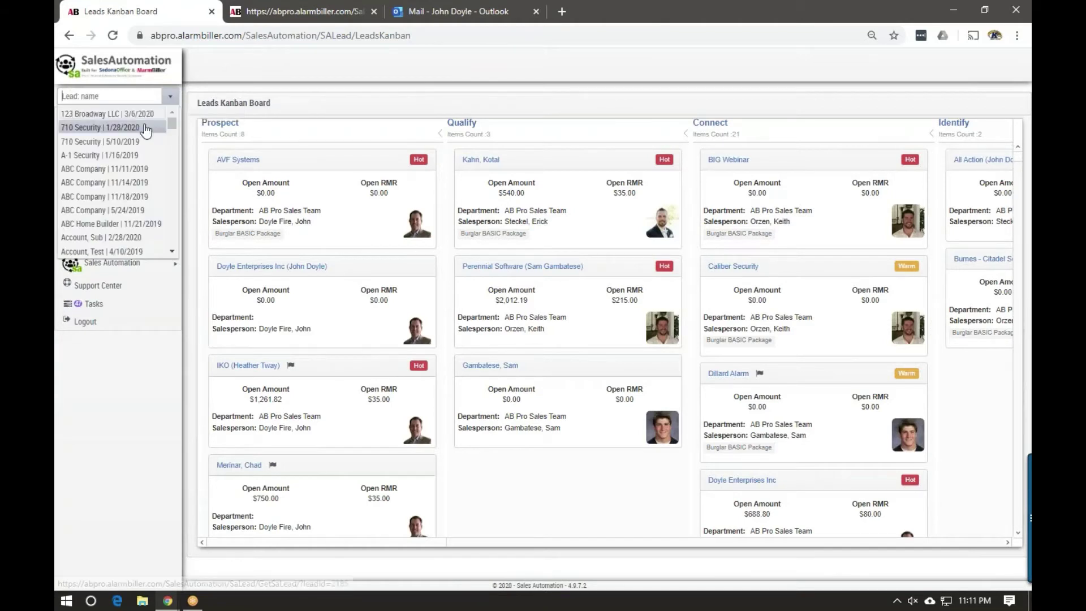
{"action": "scroll", "coordinate": [113, 135], "scroll_direction": "down", "scroll_amount": 5}
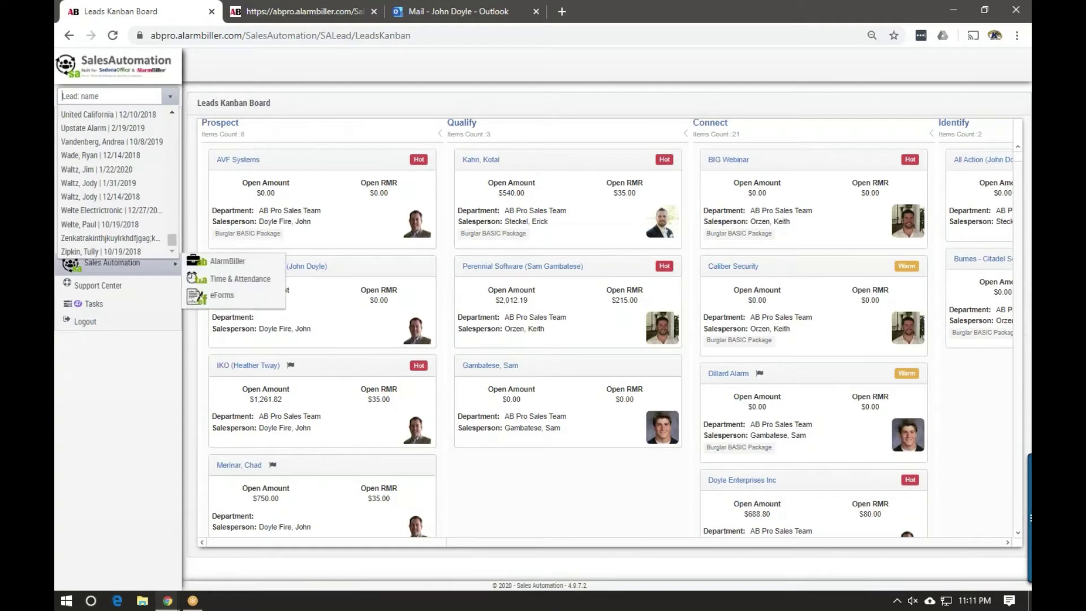
{"action": "left_click_drag", "start_coordinate": [171, 238], "coordinate": [173, 120]}
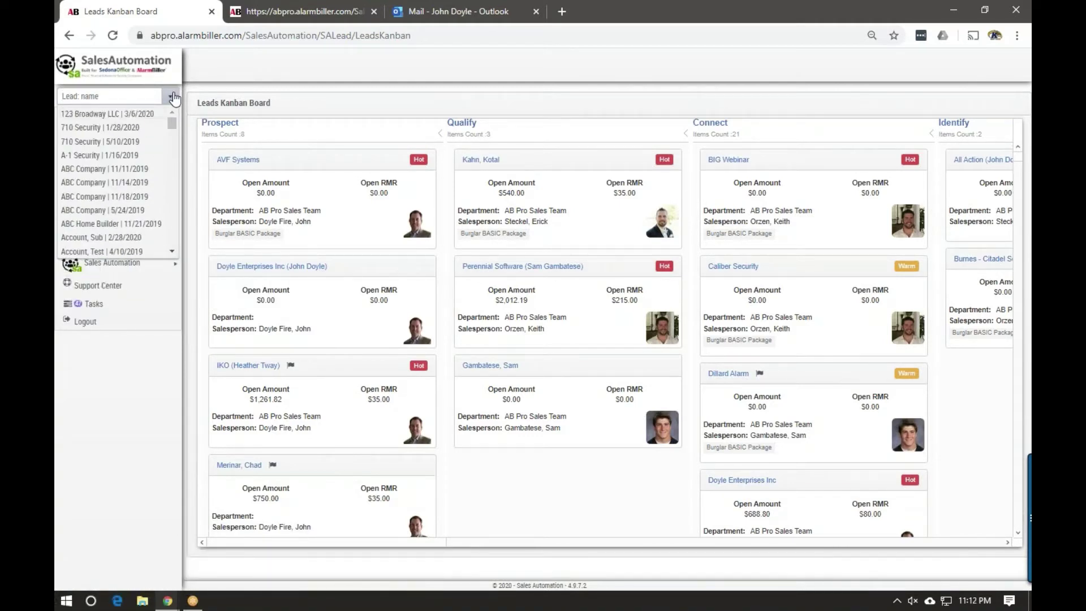
{"action": "left_click", "coordinate": [172, 97]}
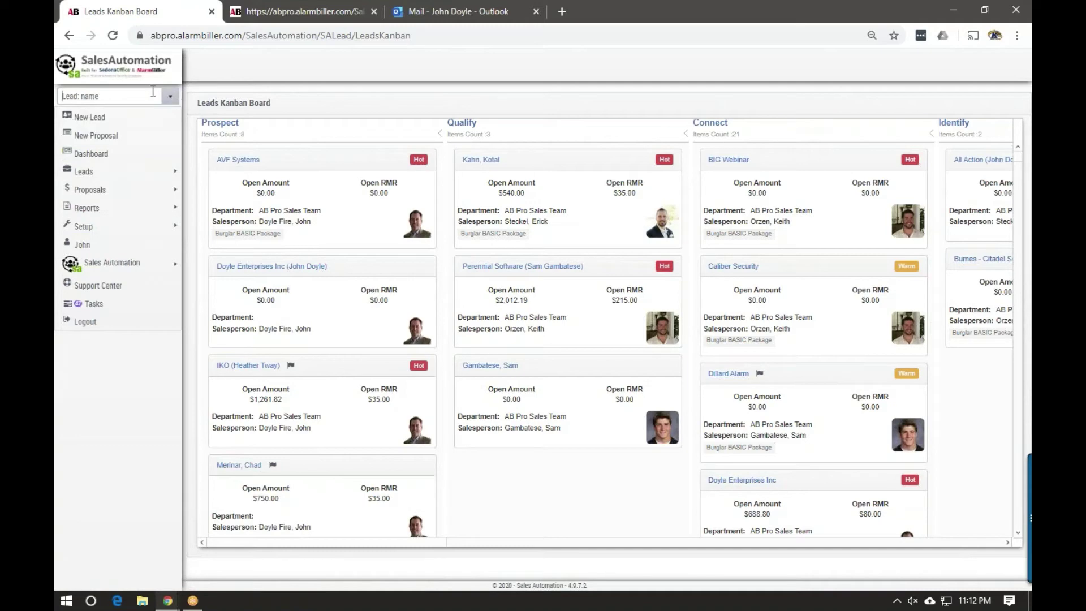
{"action": "left_click", "coordinate": [188, 173]}
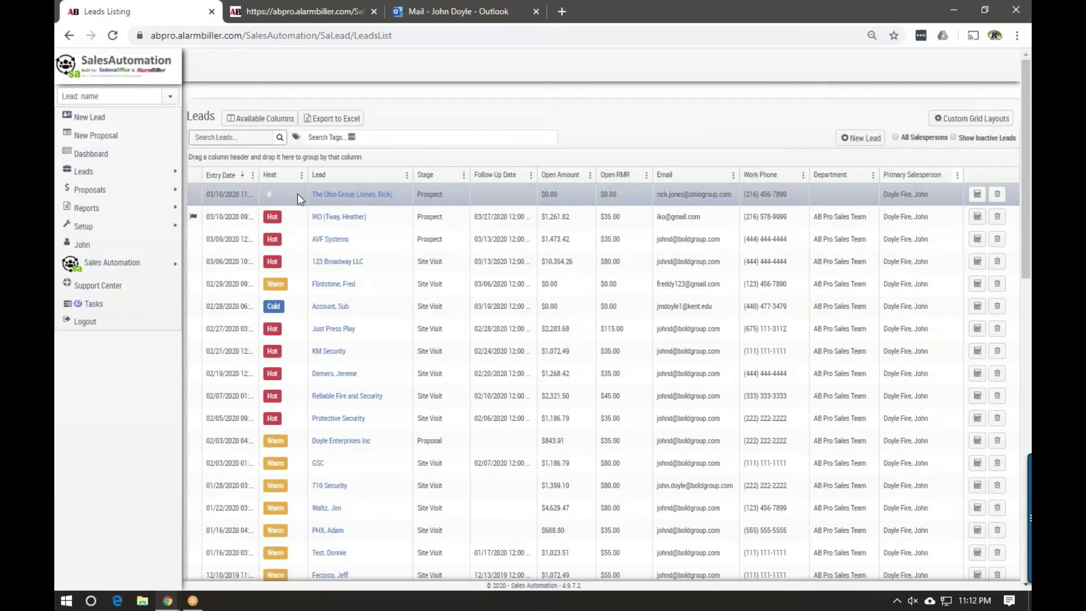
Open The Ohio Group lead's details, dismiss the phone-call prompt, and put the lead into edit mode
{"action": "left_click", "coordinate": [338, 195]}
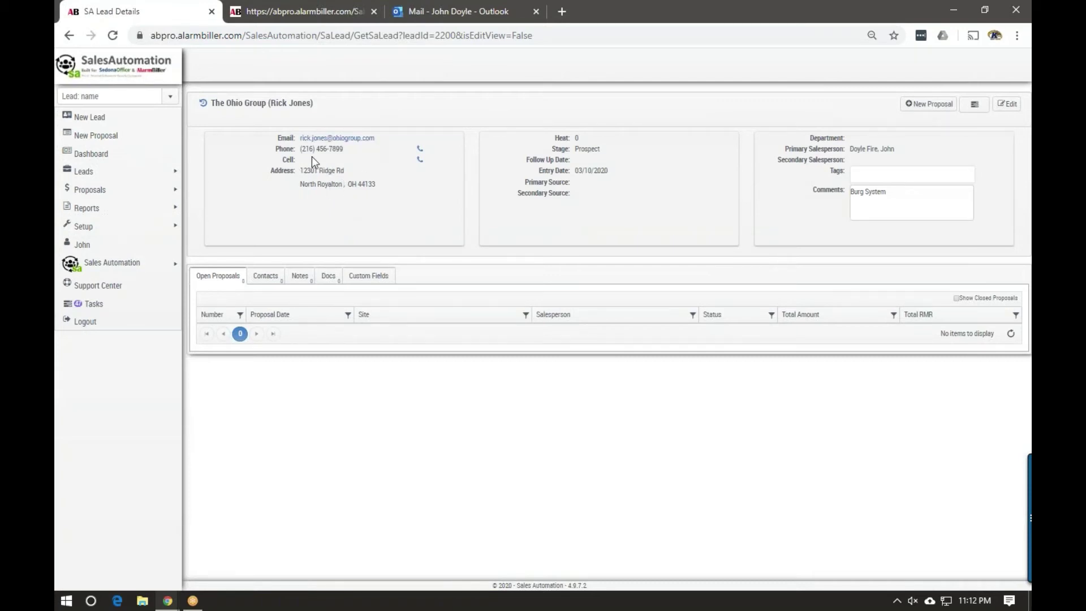
{"action": "left_click", "coordinate": [420, 149]}
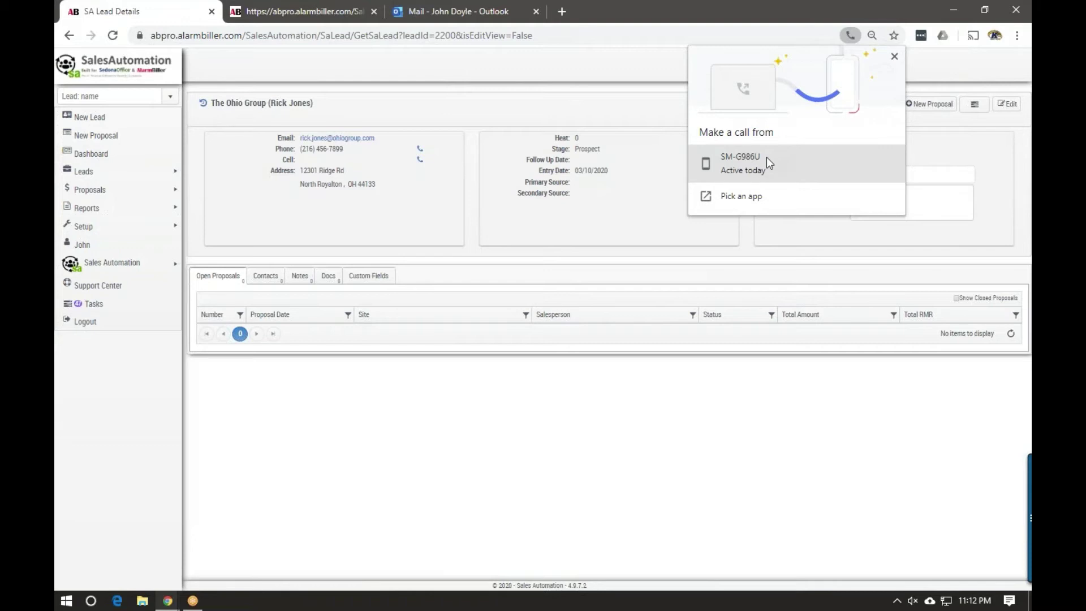
{"action": "left_click", "coordinate": [577, 132]}
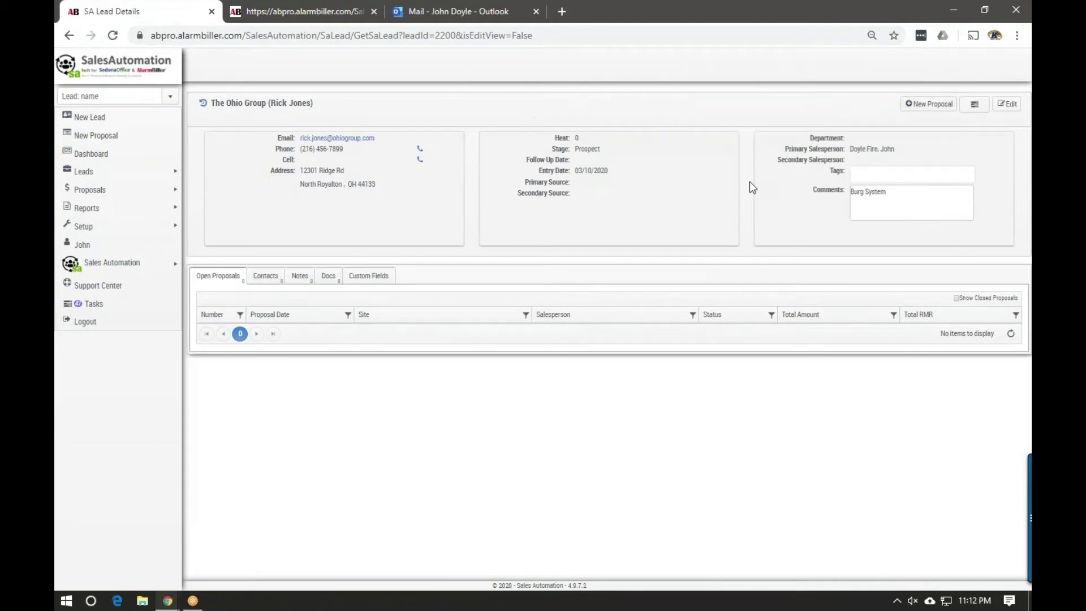
{"action": "left_click", "coordinate": [1009, 105]}
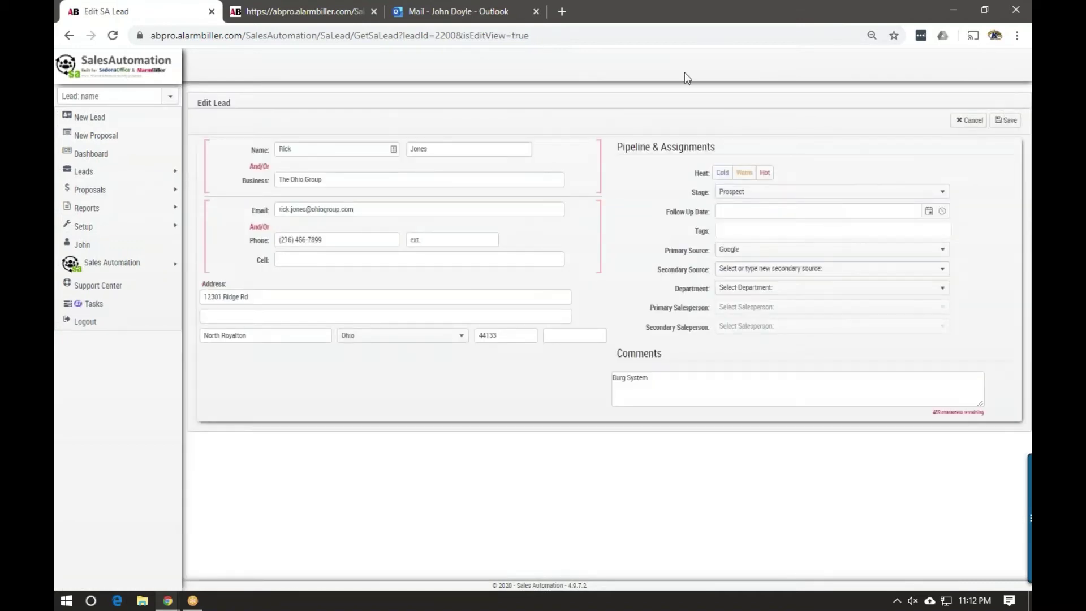
Mark the lead Hot, set follow-up date 3/10/2020, and tag it Burglar BASIC Package
{"action": "left_click", "coordinate": [764, 172]}
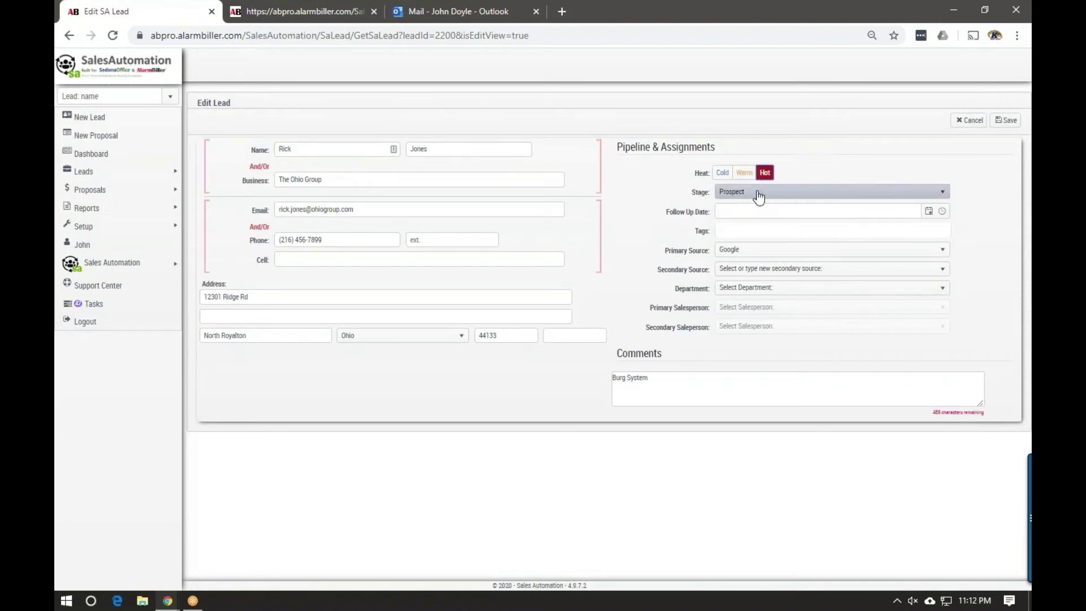
{"action": "left_click", "coordinate": [928, 211]}
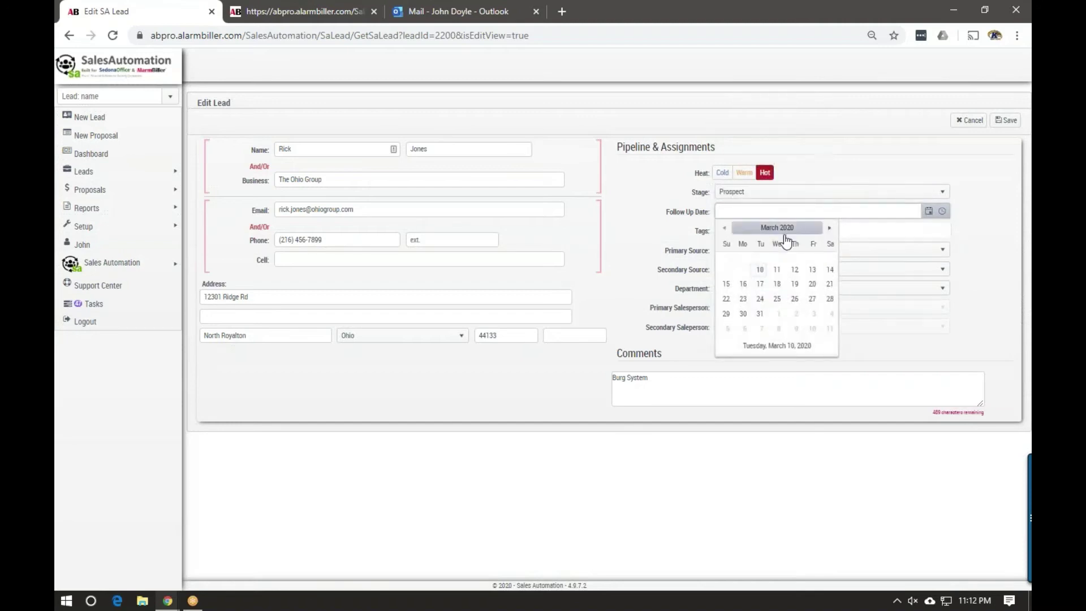
{"action": "left_click", "coordinate": [760, 270]}
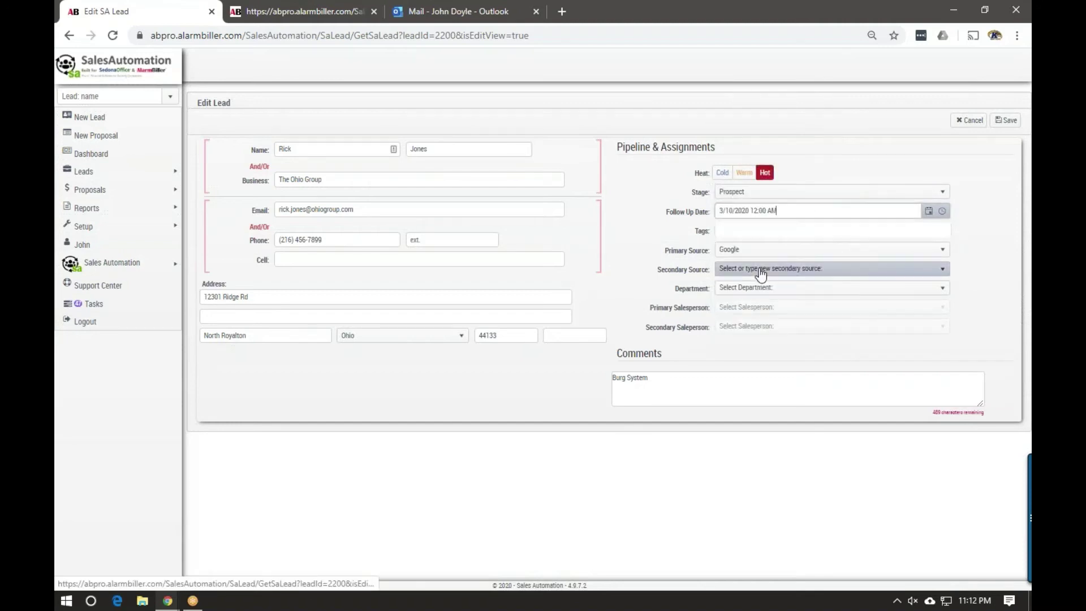
{"action": "left_click", "coordinate": [722, 230]}
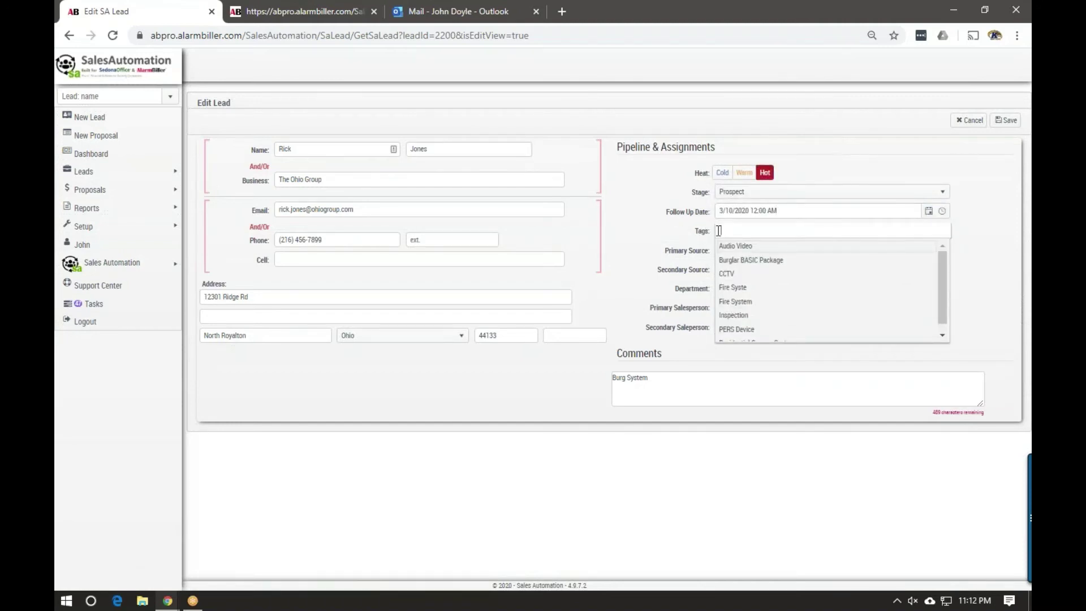
{"action": "left_click", "coordinate": [628, 306]}
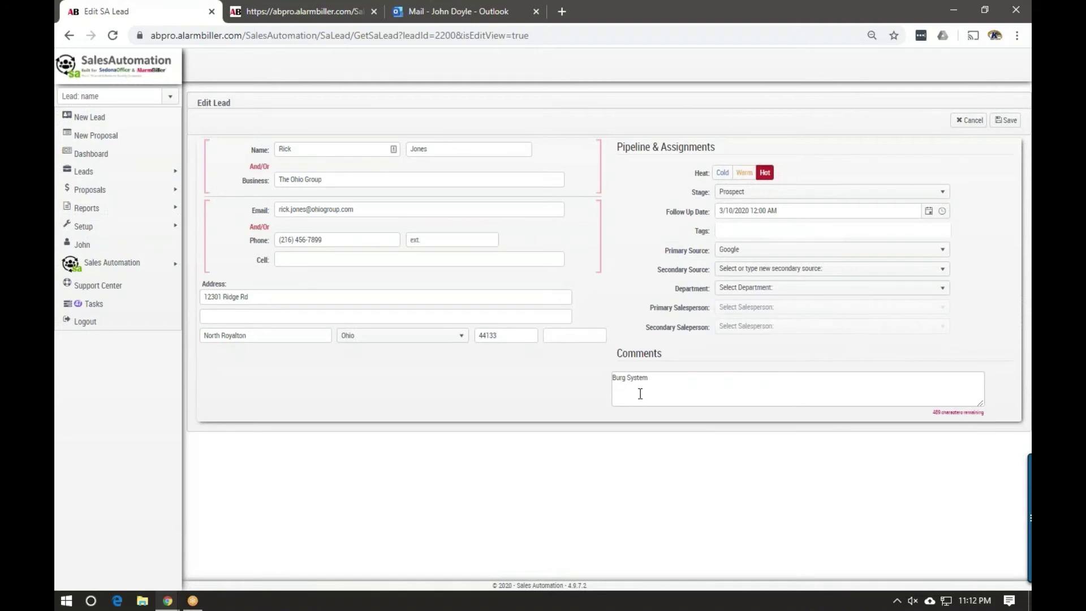
{"action": "left_click", "coordinate": [733, 231]}
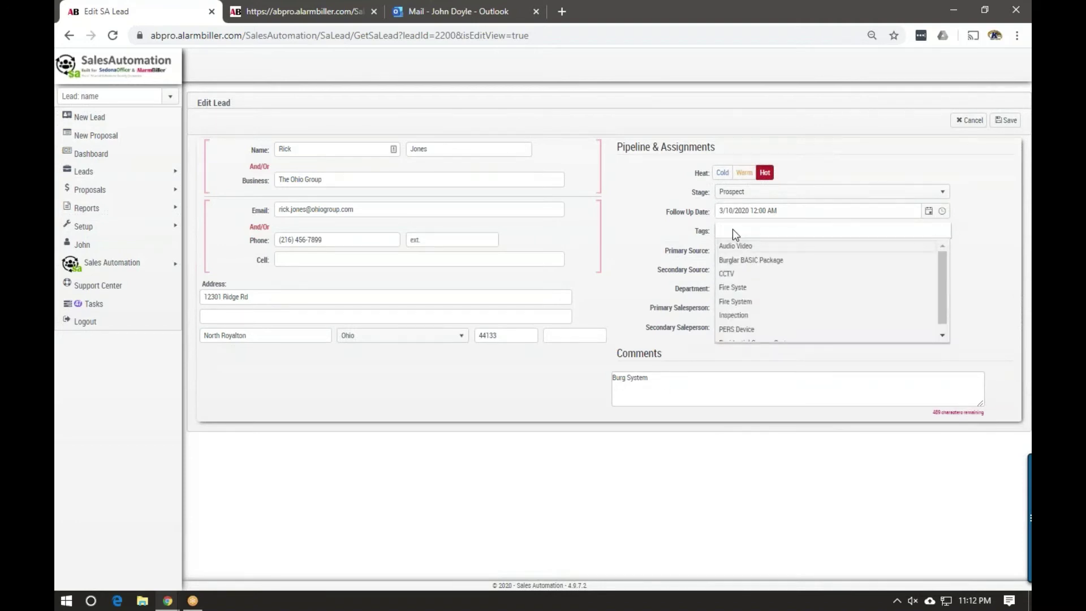
{"action": "left_click", "coordinate": [738, 260]}
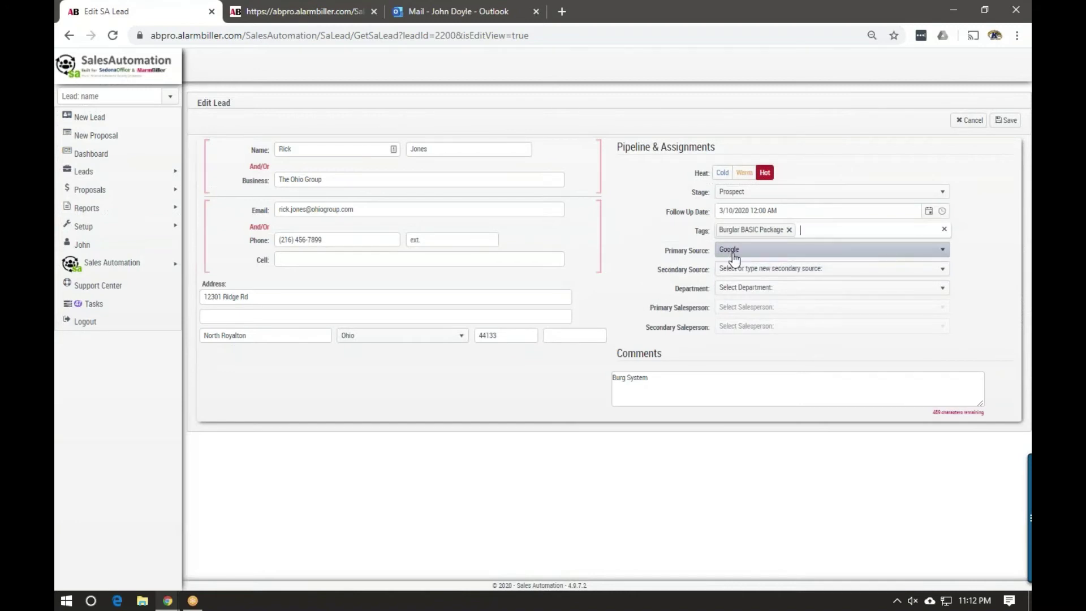
Assign department AB Pro Sales Team and a primary salesperson, then save the lead
{"action": "left_click", "coordinate": [735, 292]}
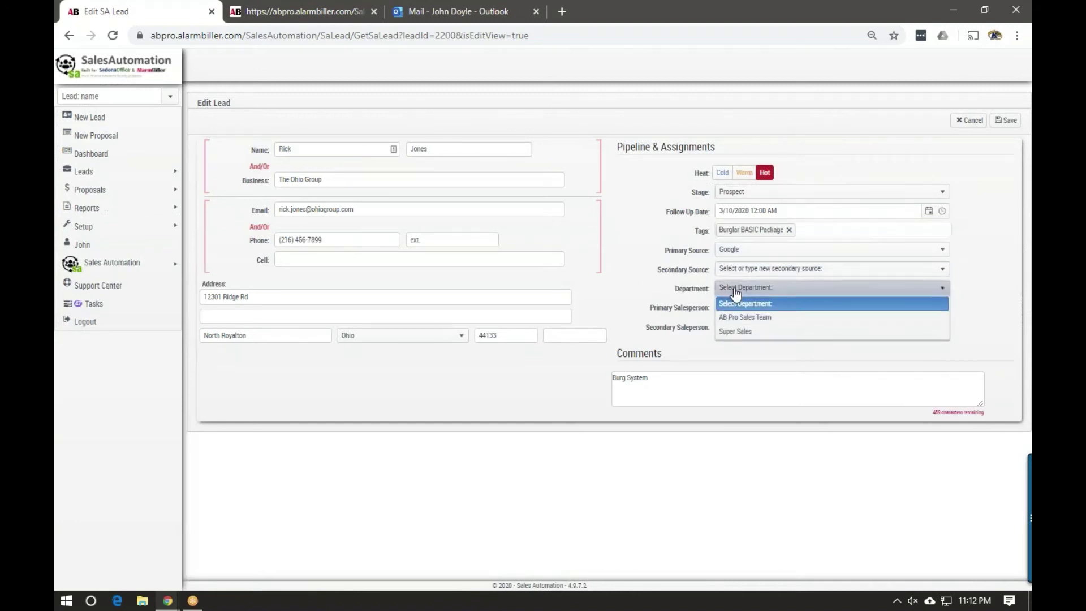
{"action": "left_click", "coordinate": [739, 314]}
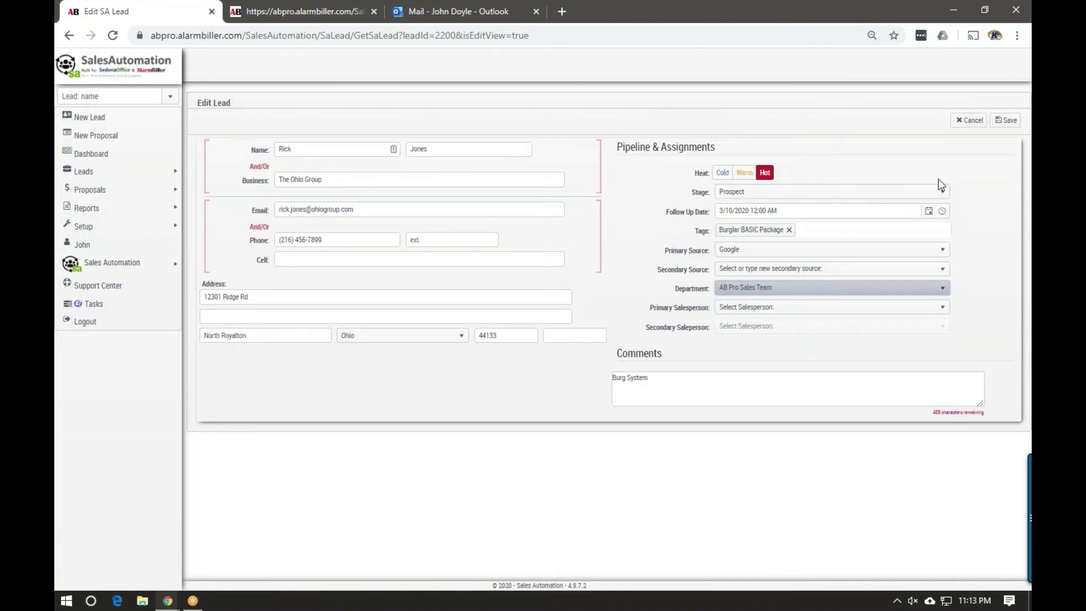
{"action": "left_click", "coordinate": [997, 126]}
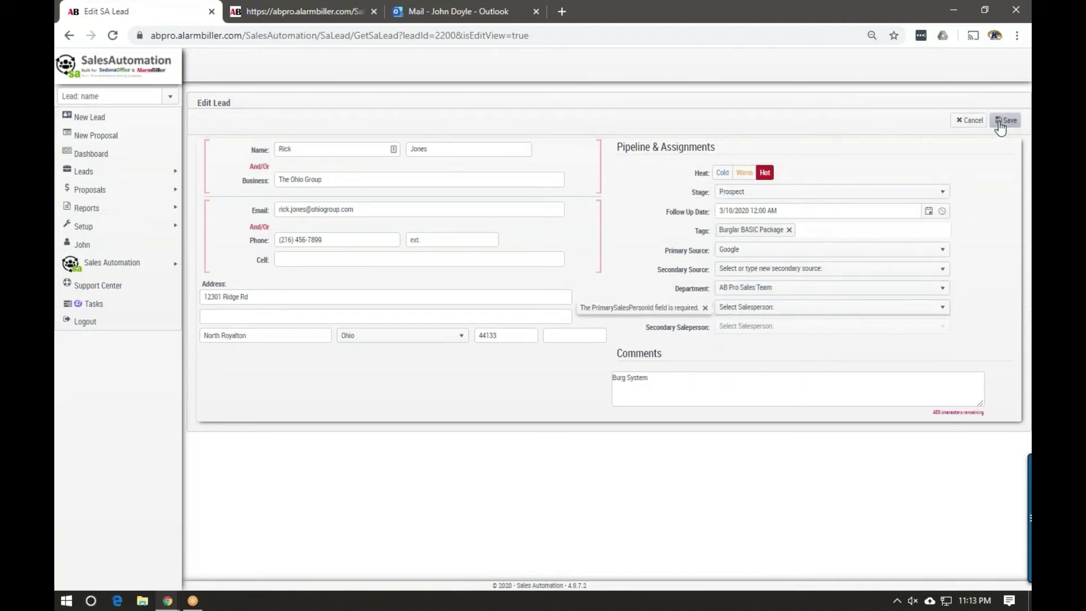
{"action": "left_click", "coordinate": [828, 307]}
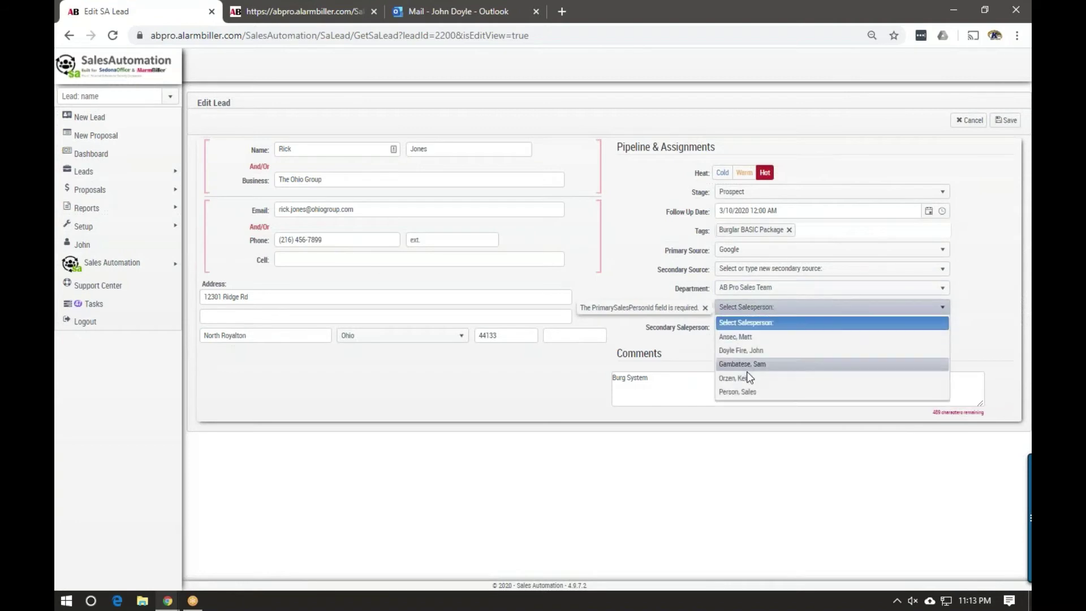
{"action": "left_click", "coordinate": [759, 351]}
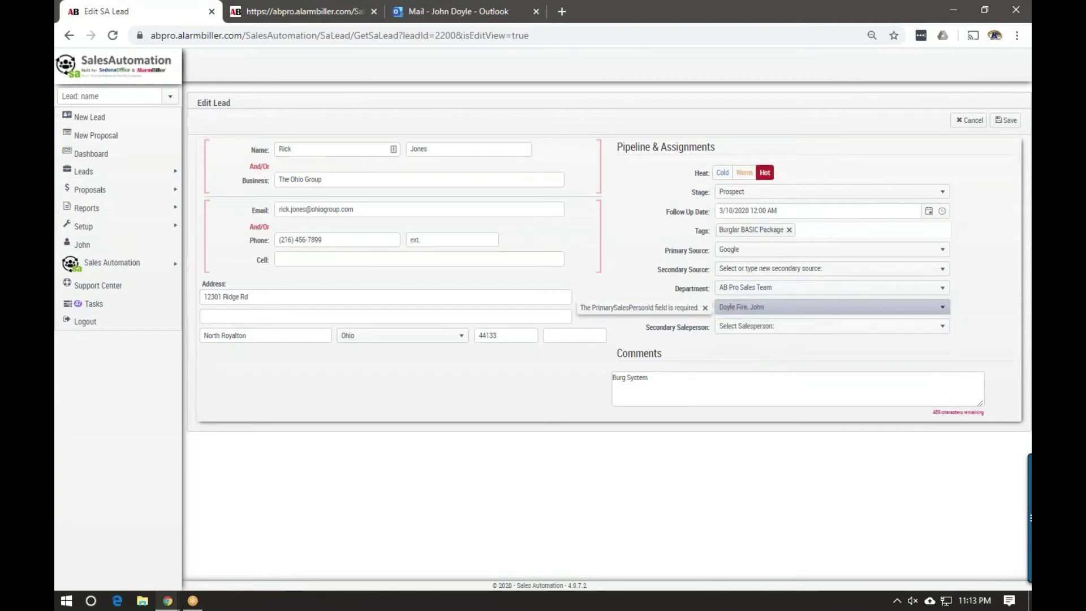
{"action": "left_click", "coordinate": [1006, 120]}
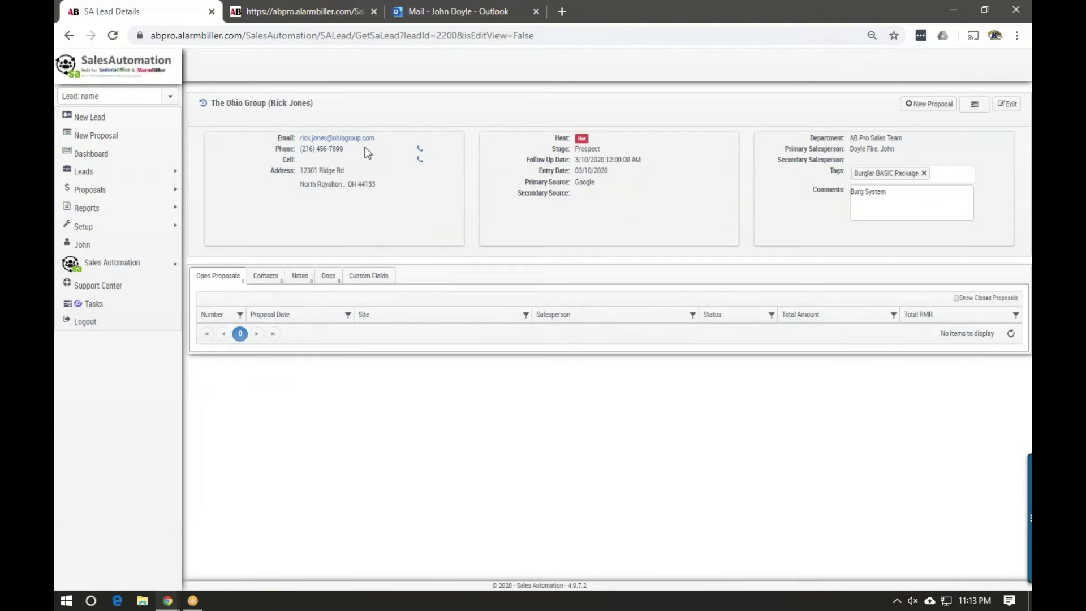
Add a contact to the lead with first and last name, title VP, e-mail and phone number
{"action": "left_click", "coordinate": [273, 278]}
{"action": "left_click", "coordinate": [238, 301]}
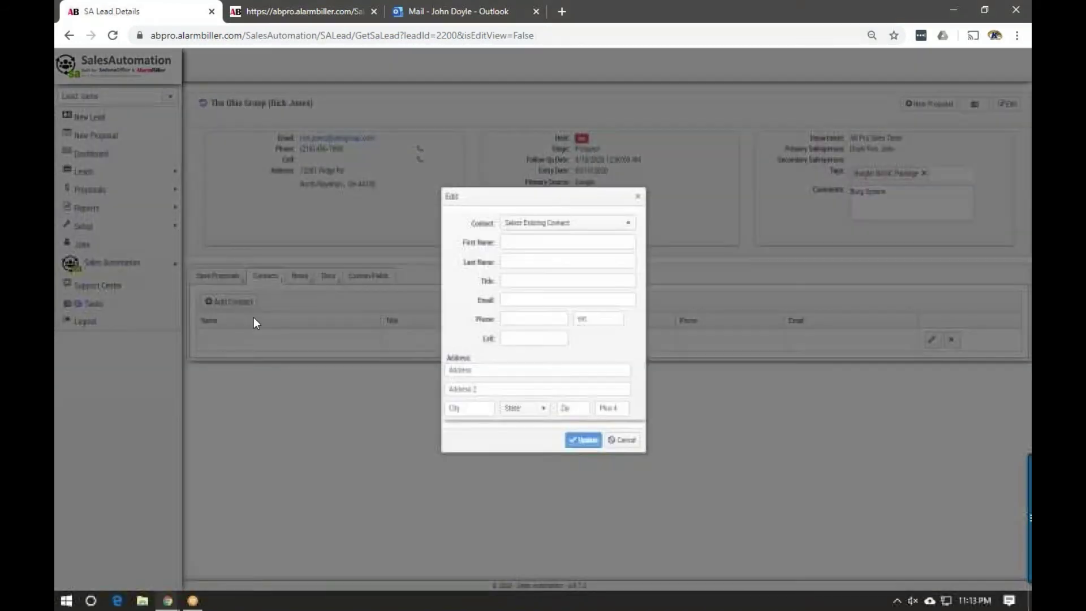
{"action": "left_click", "coordinate": [507, 241]}
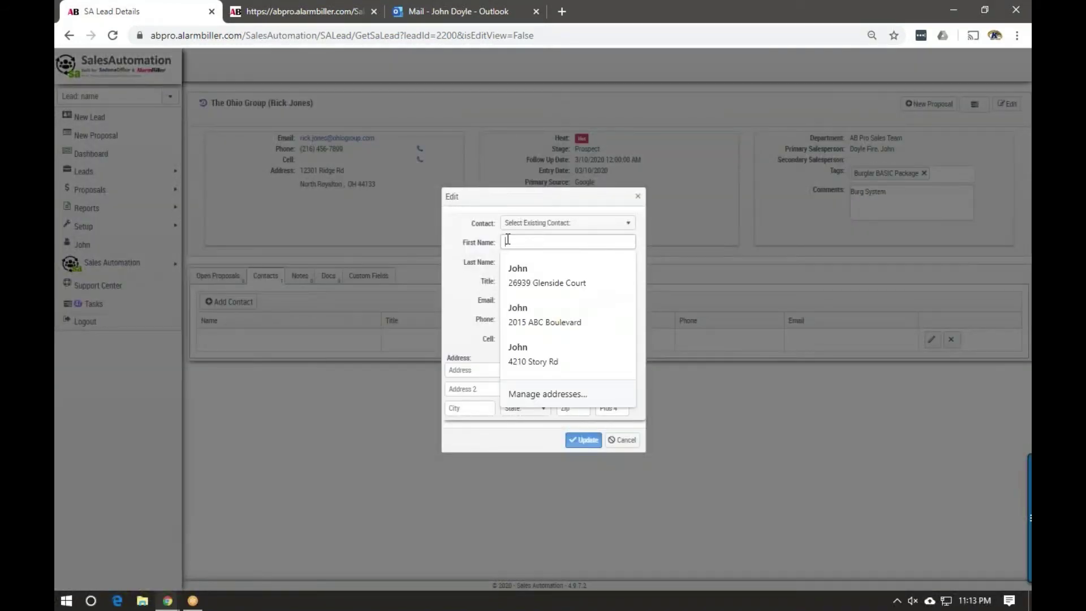
{"action": "type", "text": "John"}
{"action": "key", "text": "Tab"}
{"action": "type", "text": "Doe"}
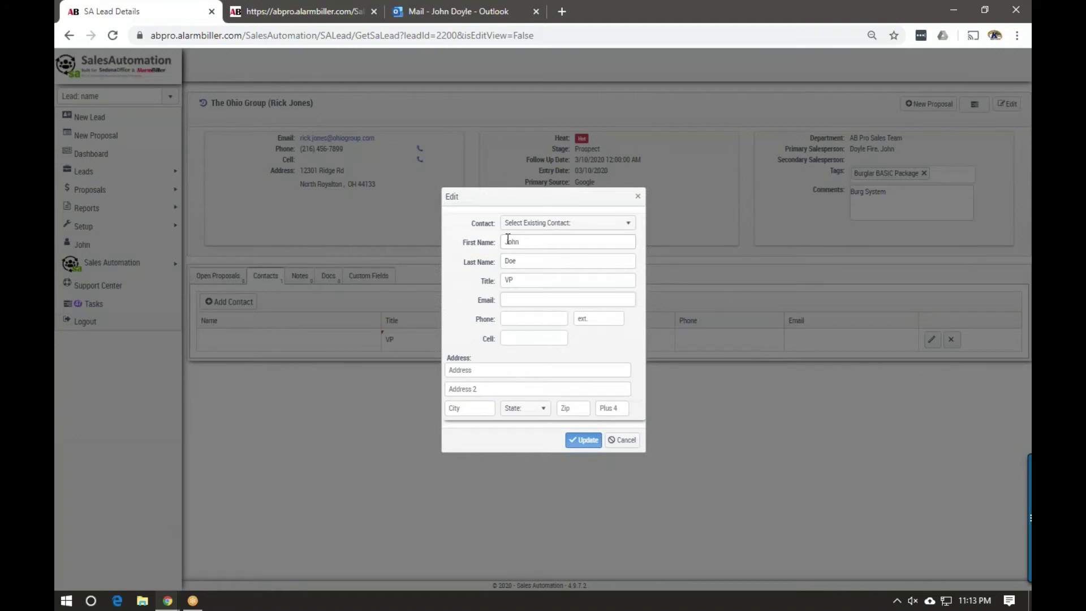
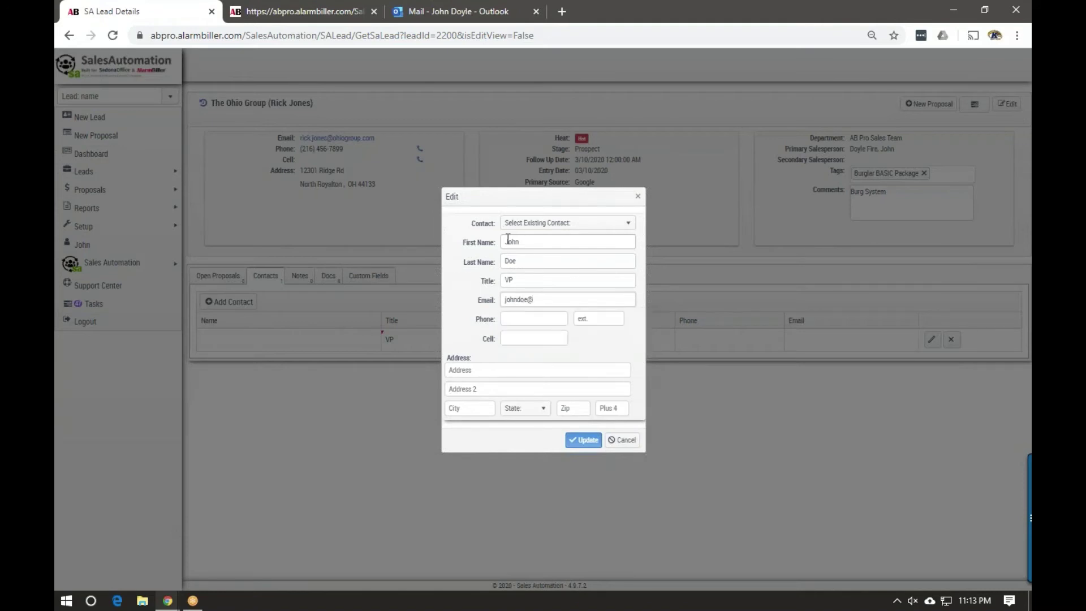
{"action": "key", "text": "Tab"}
{"action": "type", "text": "1111111111"}
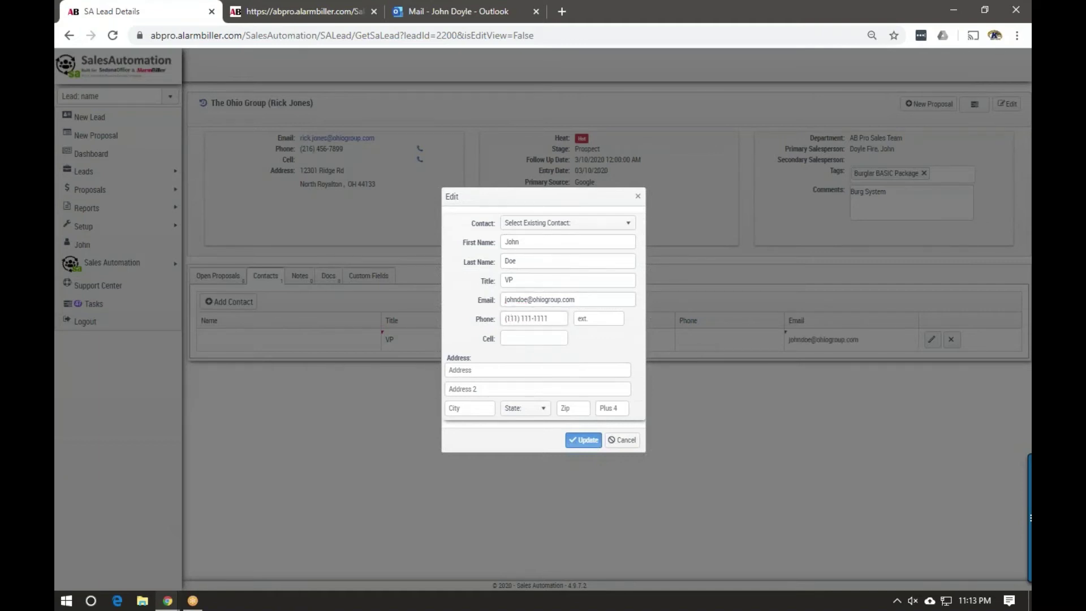
{"action": "left_click", "coordinate": [580, 442]}
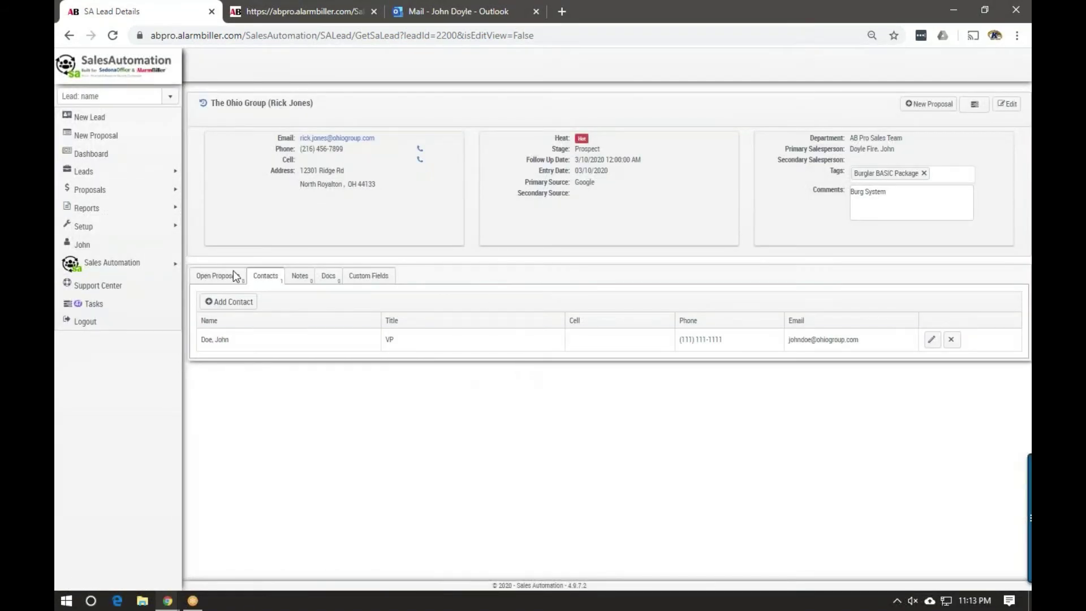
Save a Standard note that the contact was called and an onsite visit scheduled, then view Documents
{"action": "left_click", "coordinate": [300, 276]}
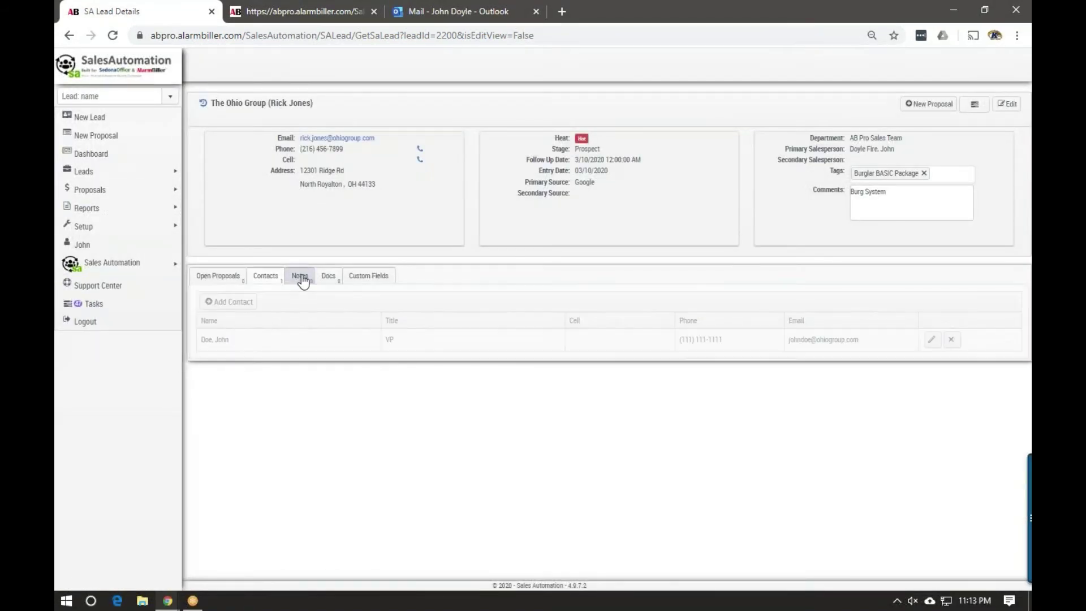
{"action": "left_click", "coordinate": [225, 303]}
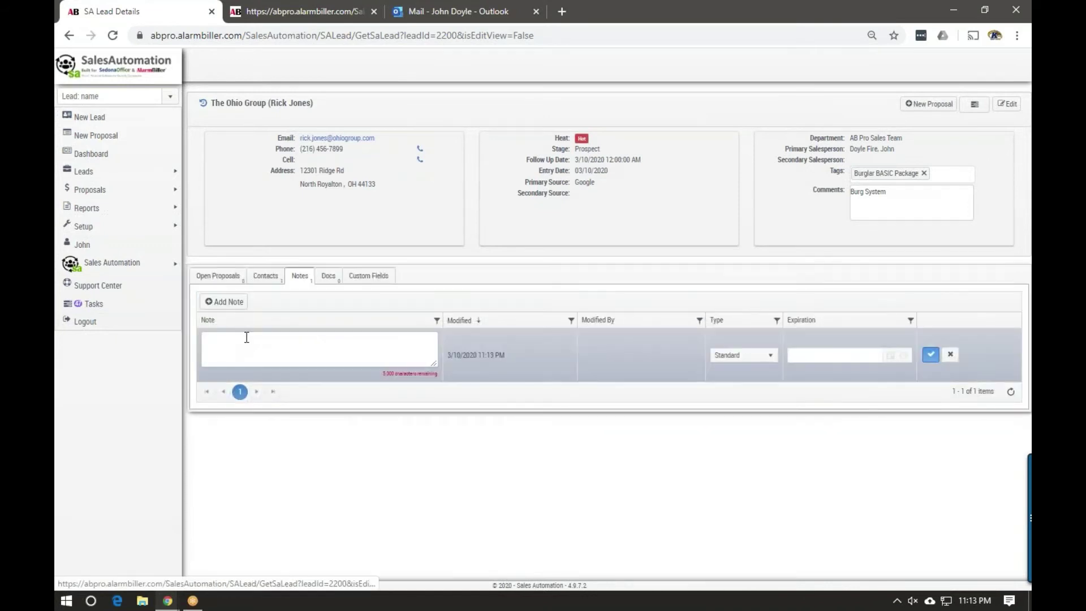
{"action": "type", "text": "called"}
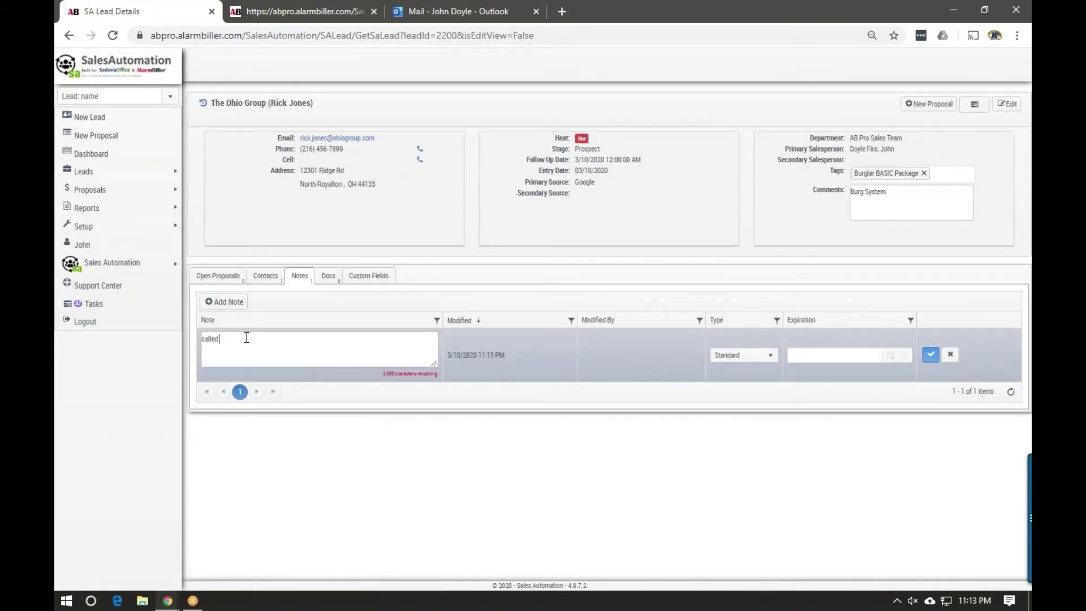
{"action": "type", "text": " Rick scheduled onsite visit"}
{"action": "left_click", "coordinate": [930, 354]}
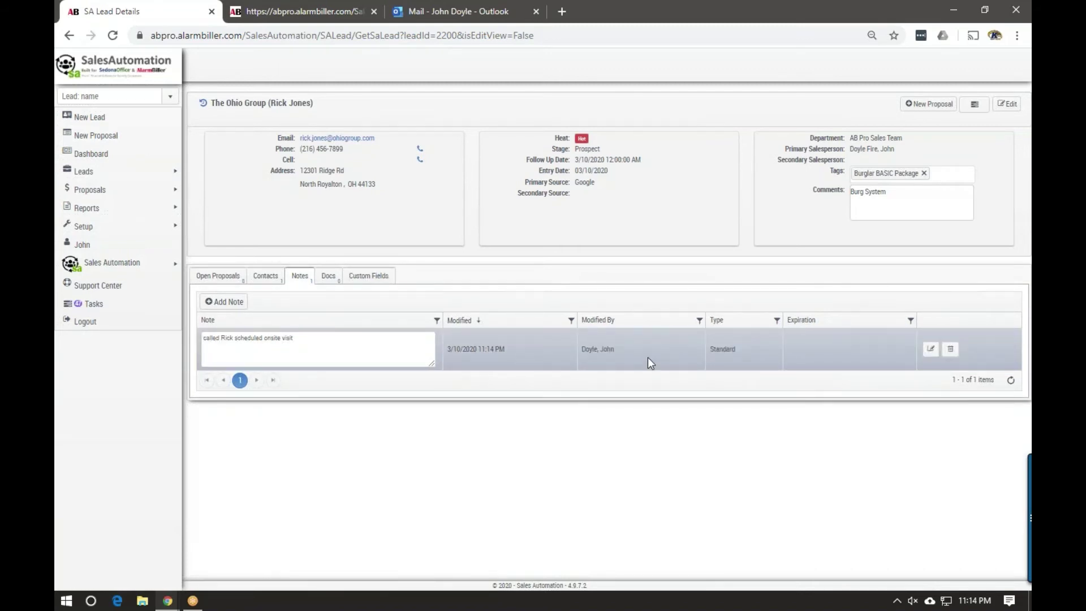
{"action": "left_click", "coordinate": [326, 276]}
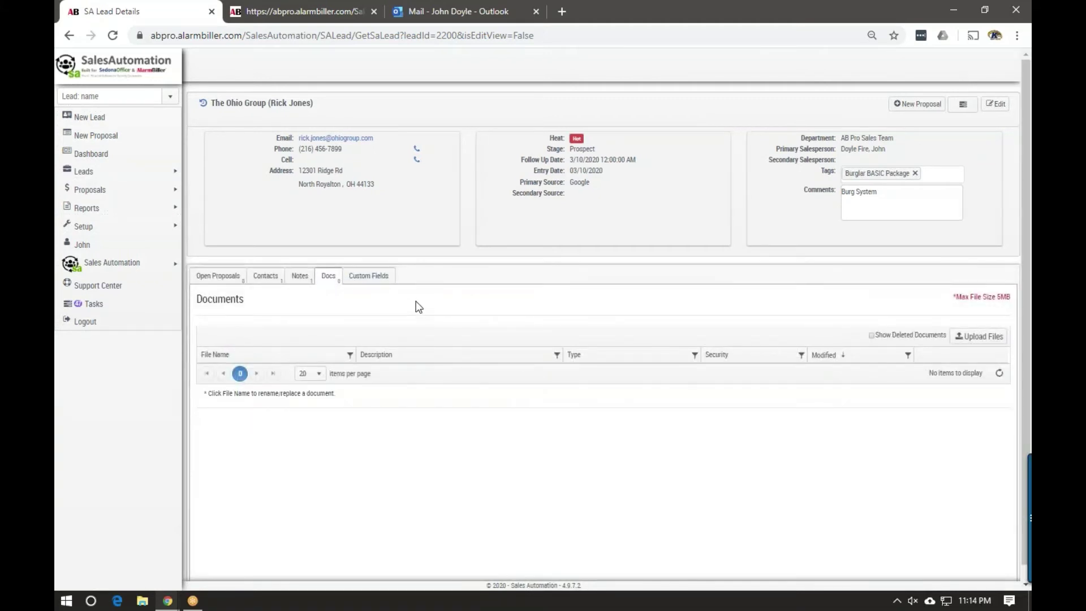
Upload Wood-Framing-Inside-Metal-Building.jpg from the Site Visit folder, save, then download and open it
{"action": "left_click", "coordinate": [970, 337]}
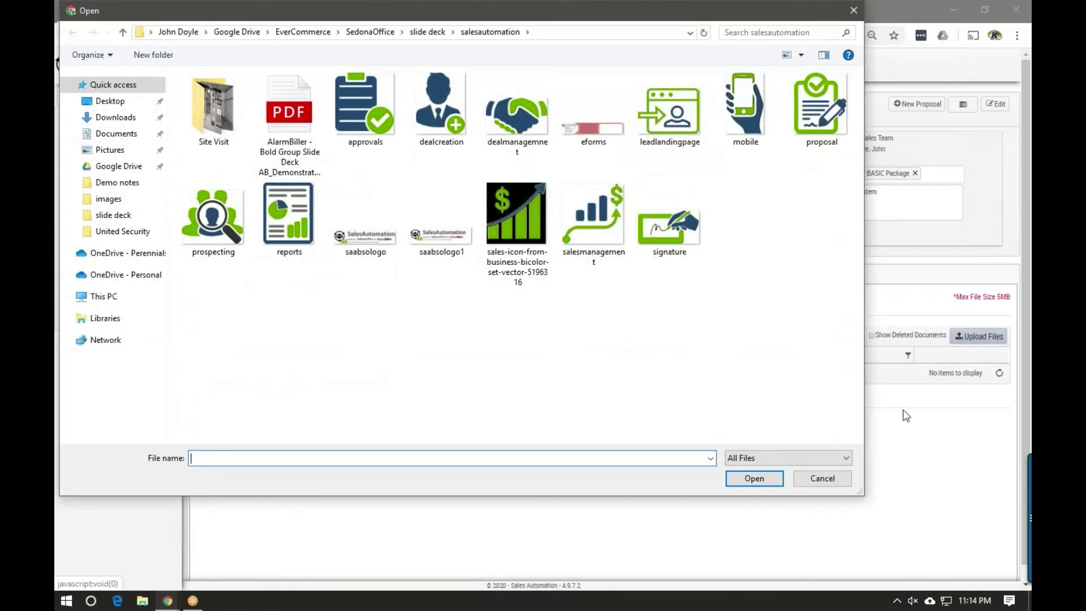
{"action": "double_click", "coordinate": [223, 120]}
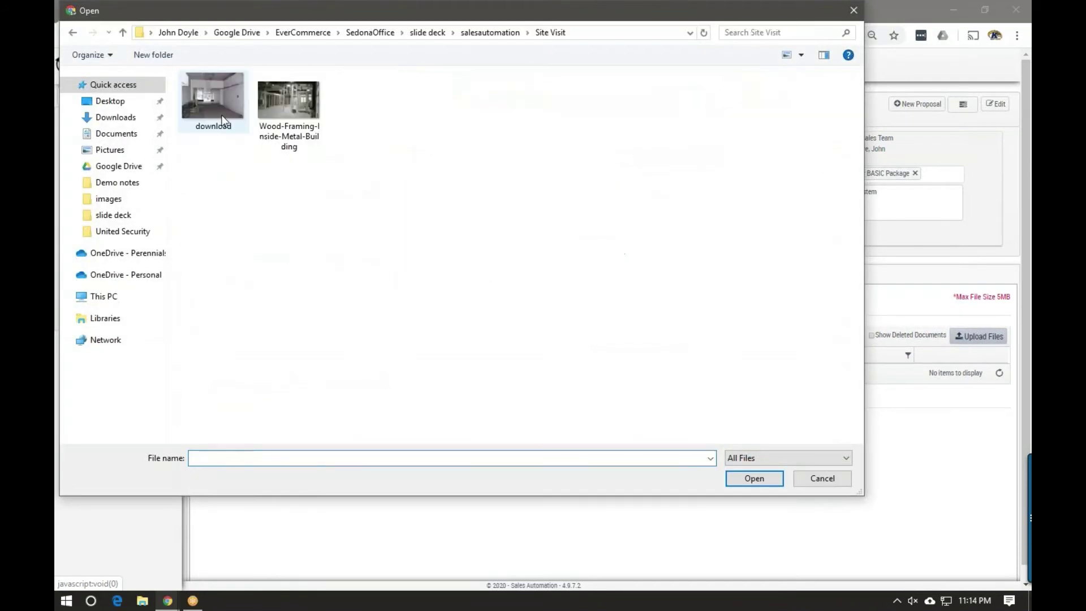
{"action": "left_click", "coordinate": [261, 100]}
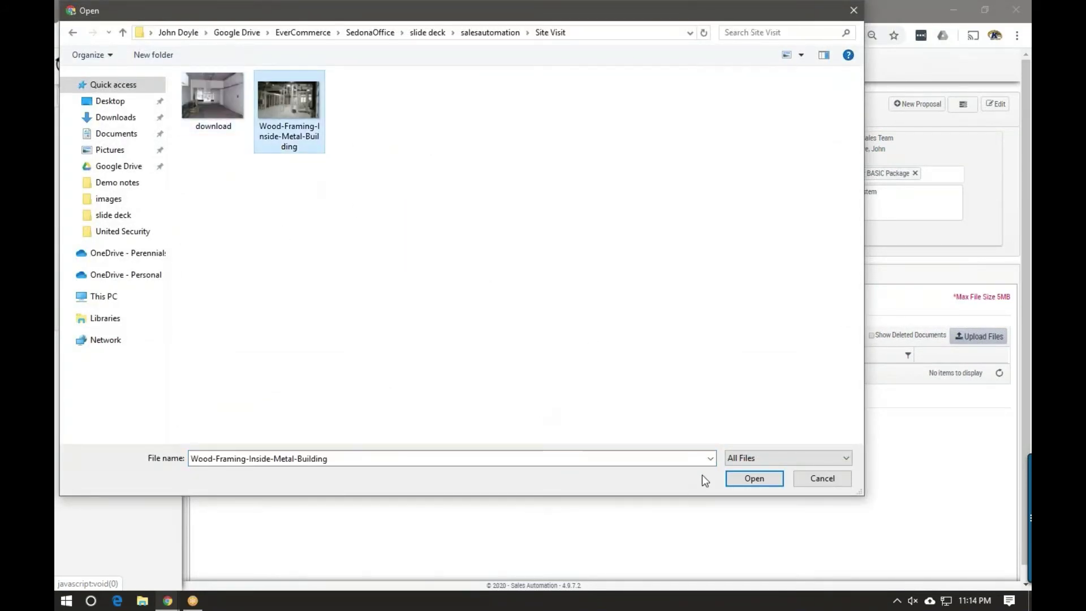
{"action": "left_click", "coordinate": [755, 479]}
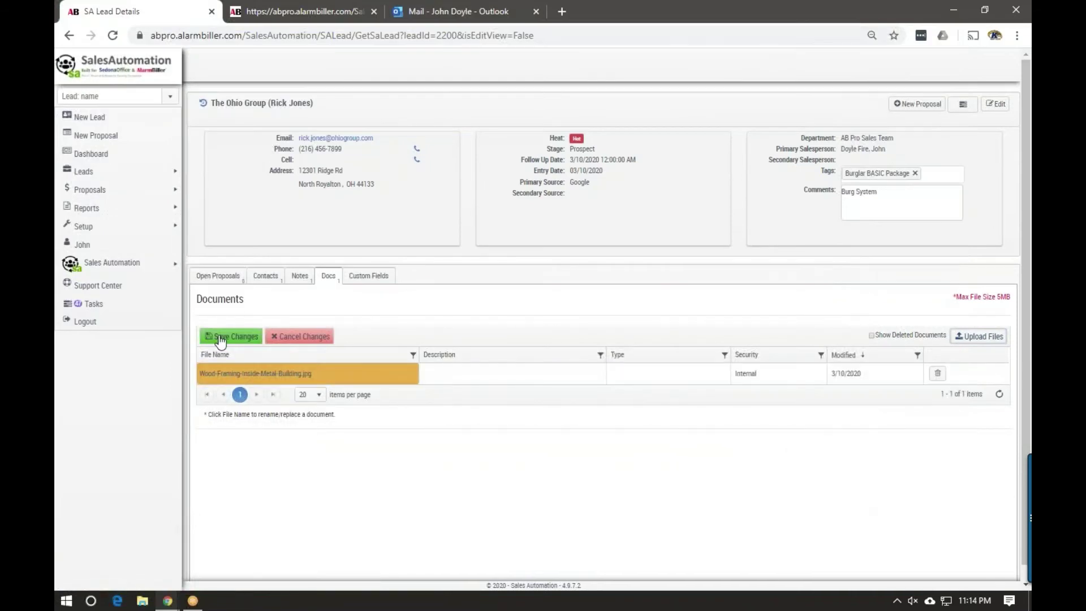
{"action": "left_click", "coordinate": [221, 337]}
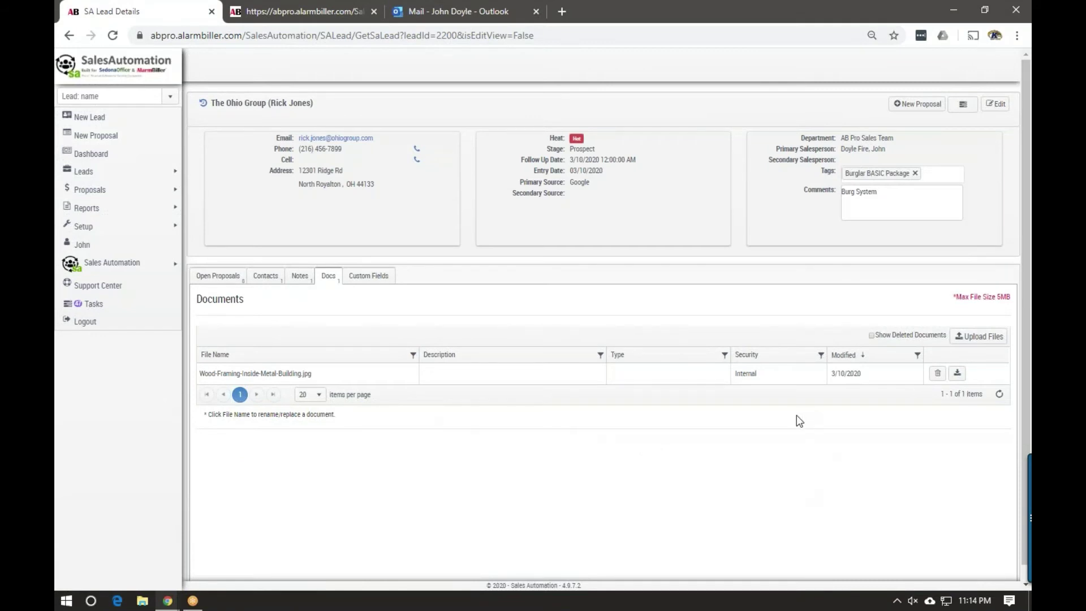
{"action": "left_click", "coordinate": [958, 374]}
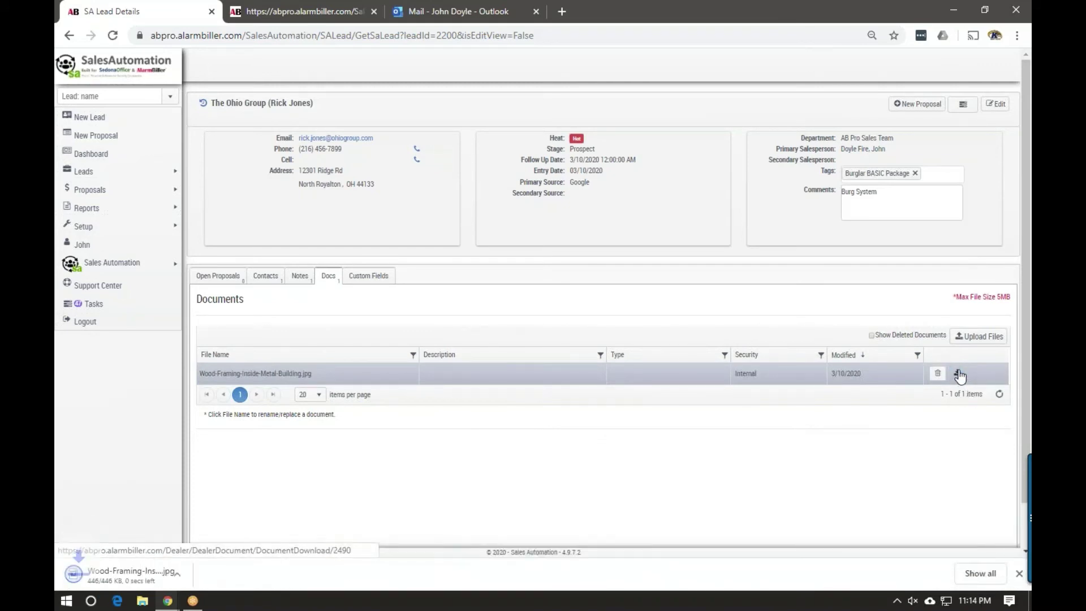
{"action": "left_click", "coordinate": [158, 578]}
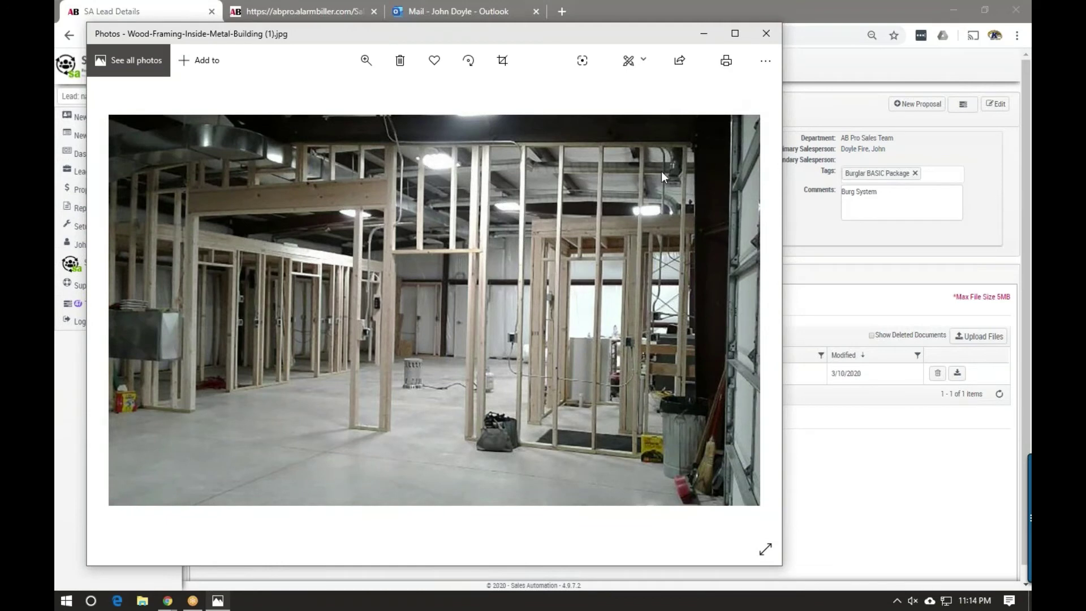
Close the Photos viewer and show the lead's empty Open Proposals list
{"action": "left_click", "coordinate": [766, 33]}
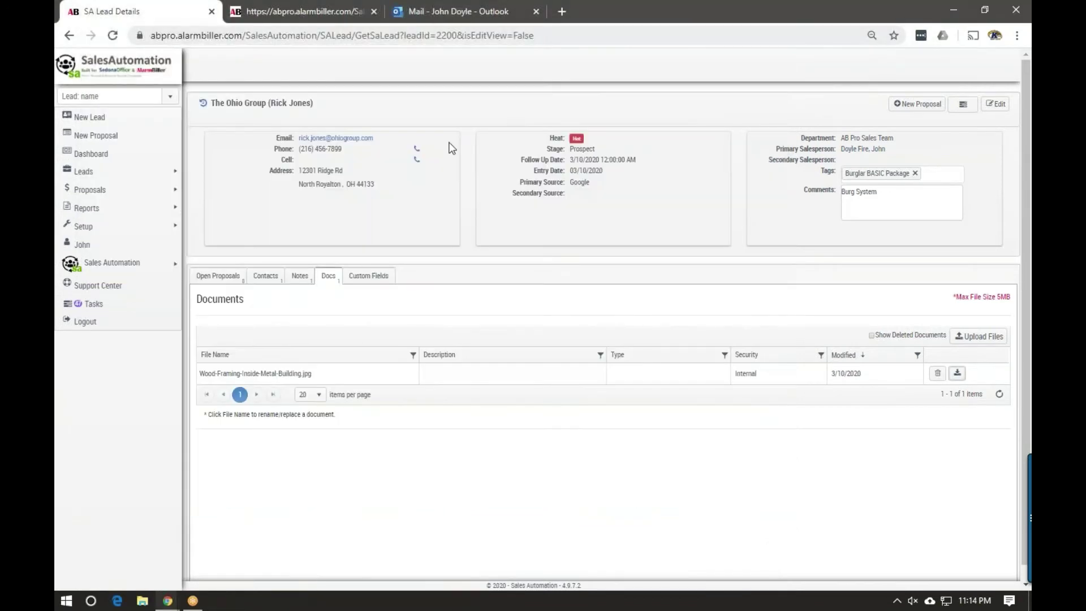
{"action": "left_click", "coordinate": [213, 279]}
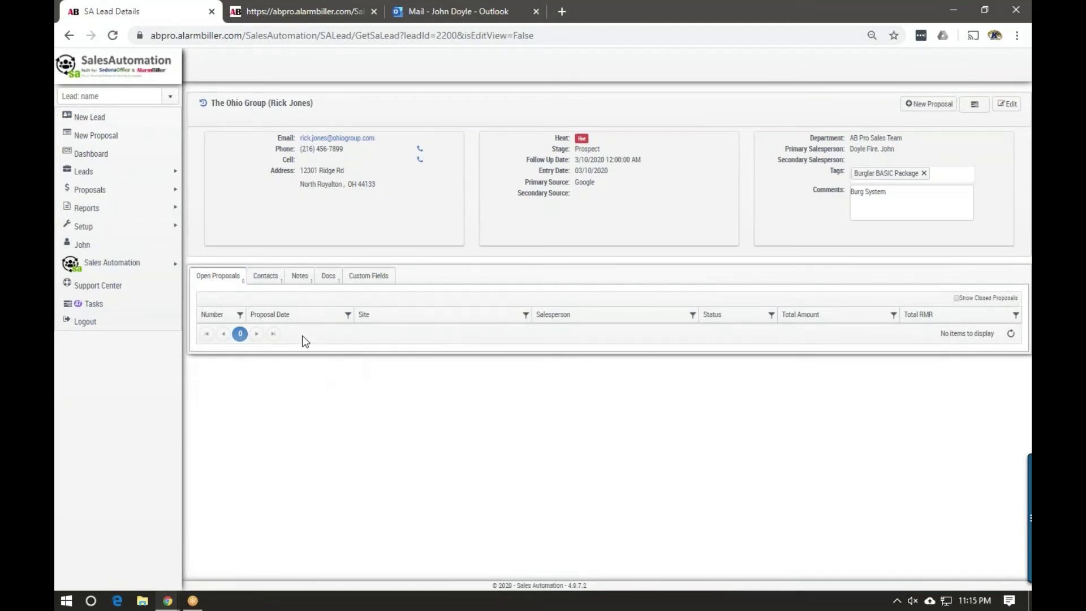
Create a new proposal for The Ohio Group using the Burglar Alarm System sales package
{"action": "left_click", "coordinate": [925, 107]}
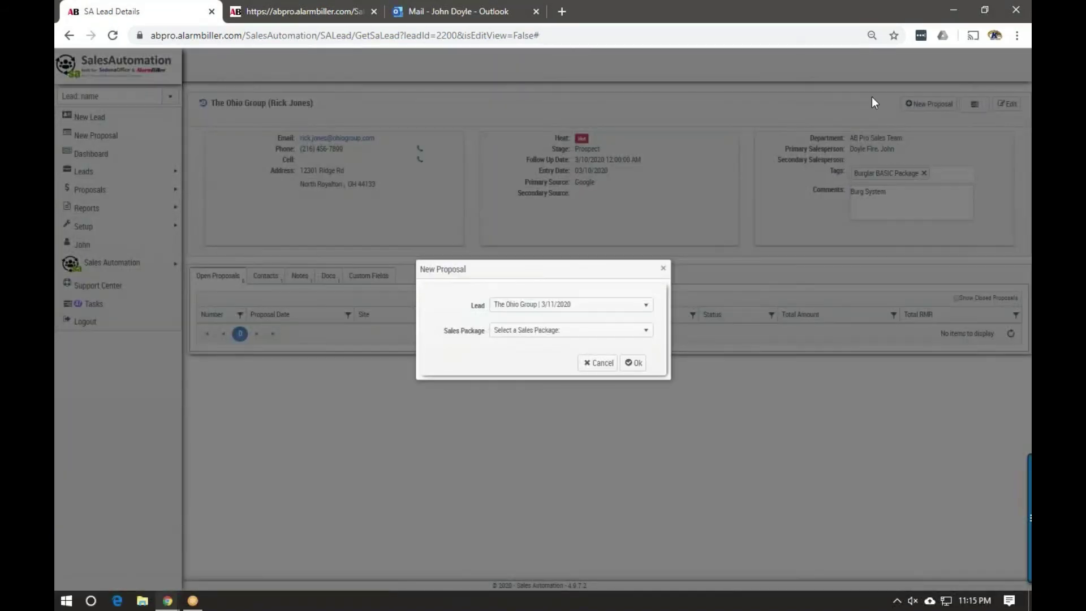
{"action": "left_click", "coordinate": [548, 338]}
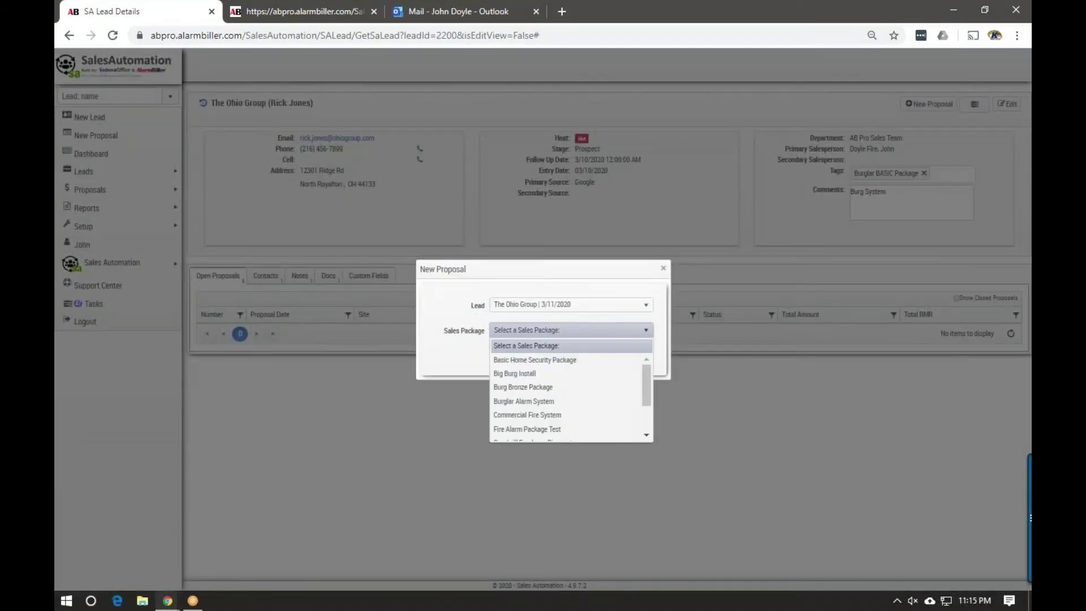
{"action": "left_click", "coordinate": [515, 401]}
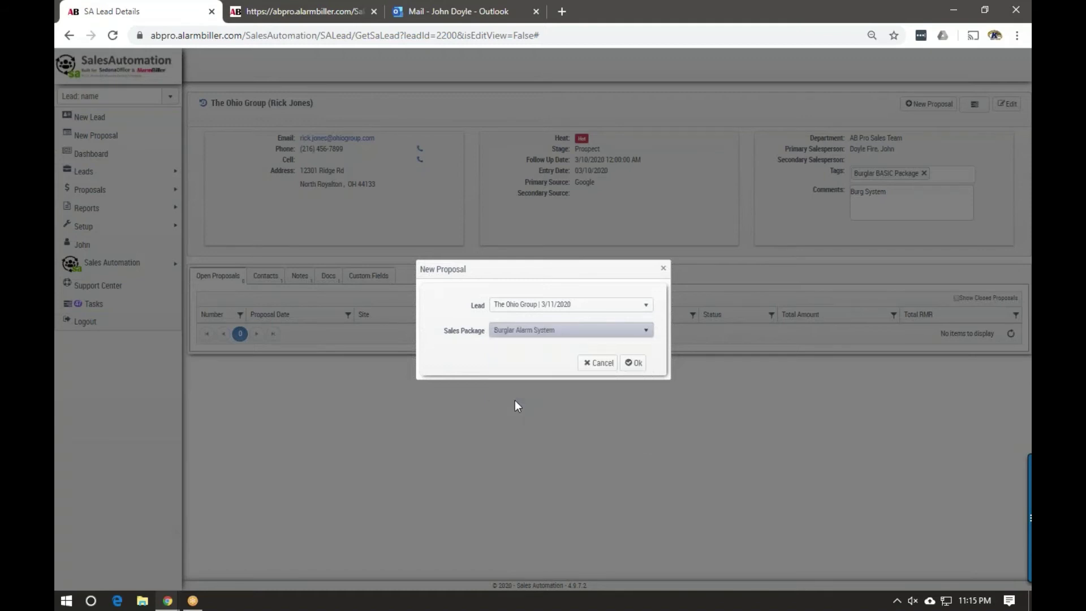
{"action": "left_click", "coordinate": [633, 363]}
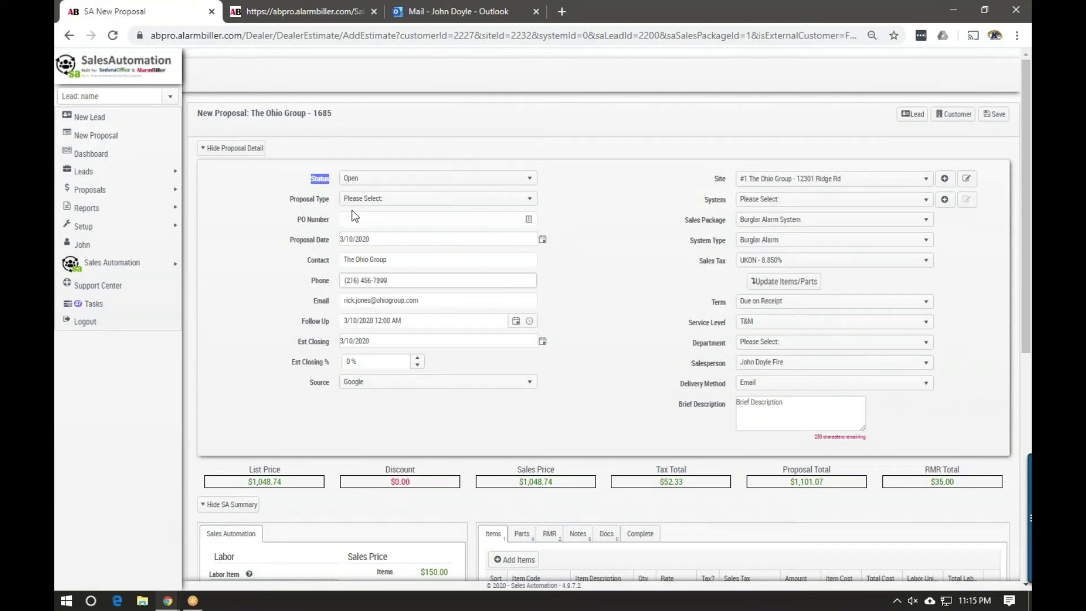
Set proposal type Burg Install, follow-up date 3/13/2020 and estimated closing date 3/31/2020
{"action": "left_click", "coordinate": [391, 204]}
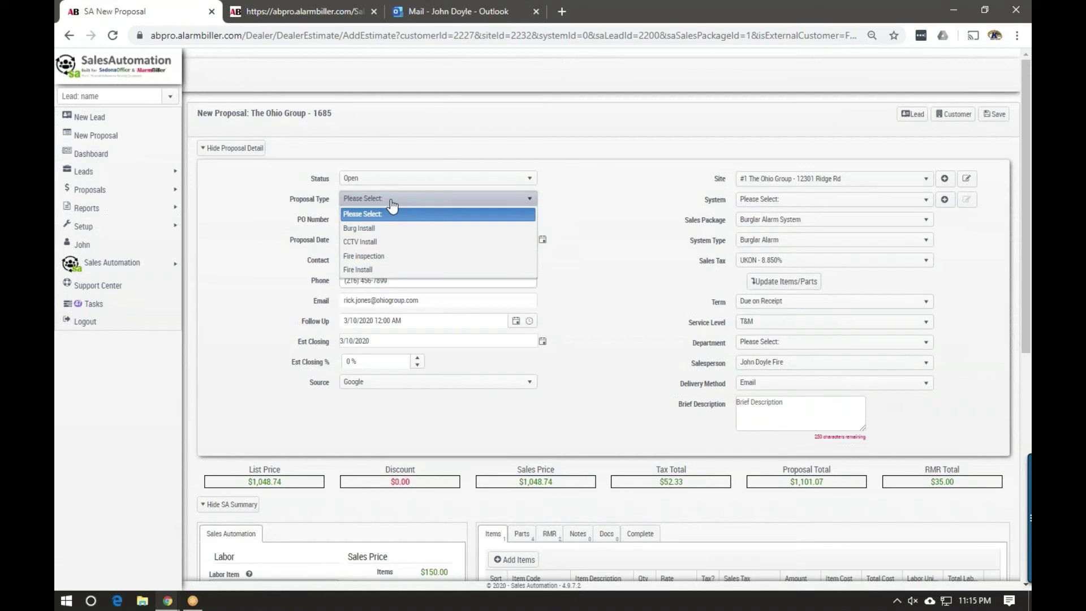
{"action": "left_click", "coordinate": [363, 226]}
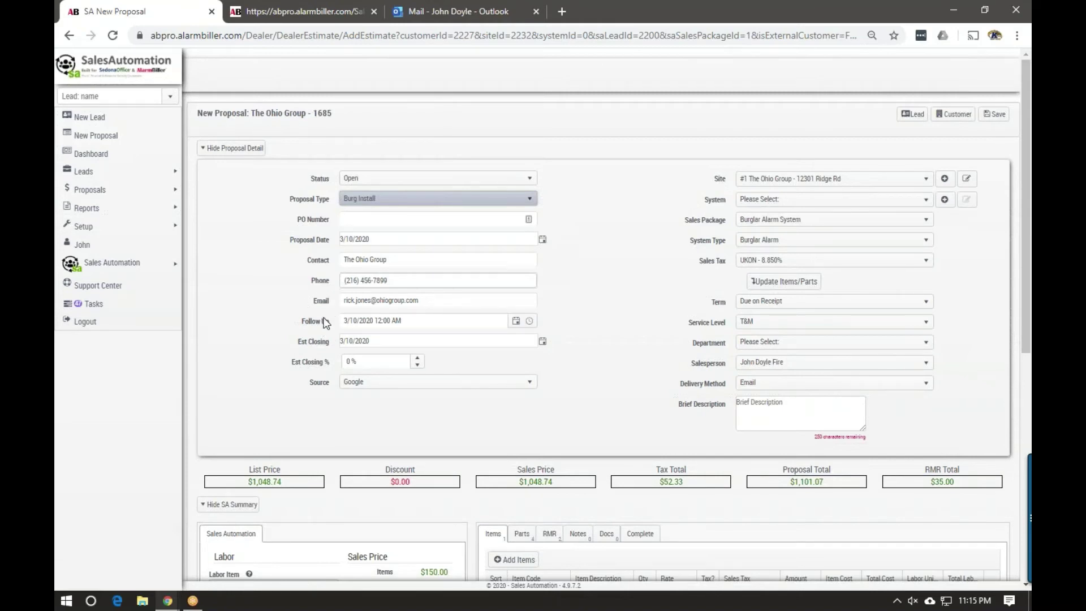
{"action": "left_click", "coordinate": [516, 322]}
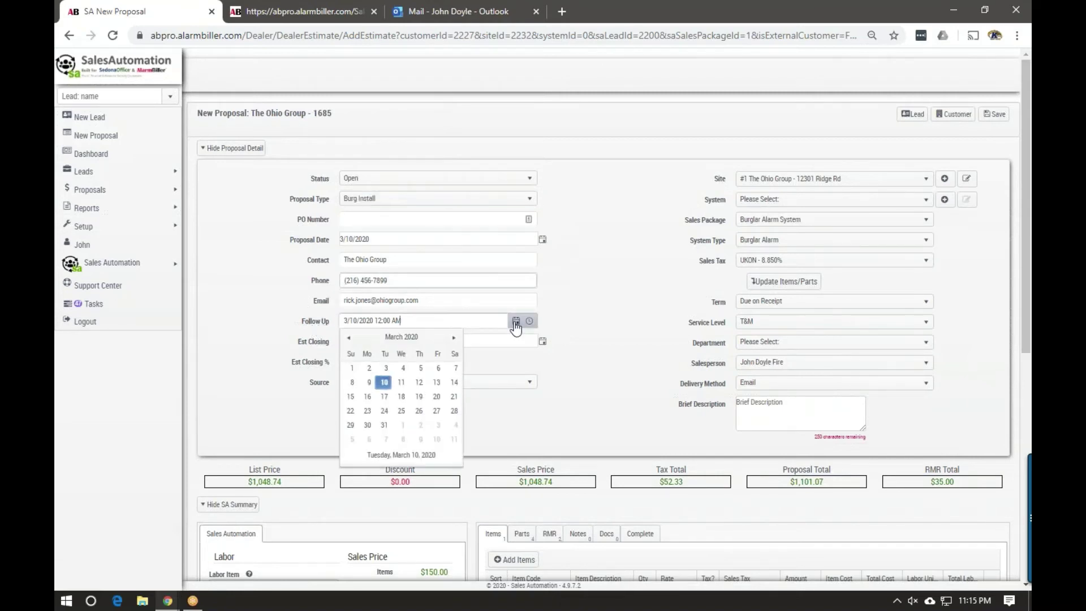
{"action": "left_click", "coordinate": [437, 384]}
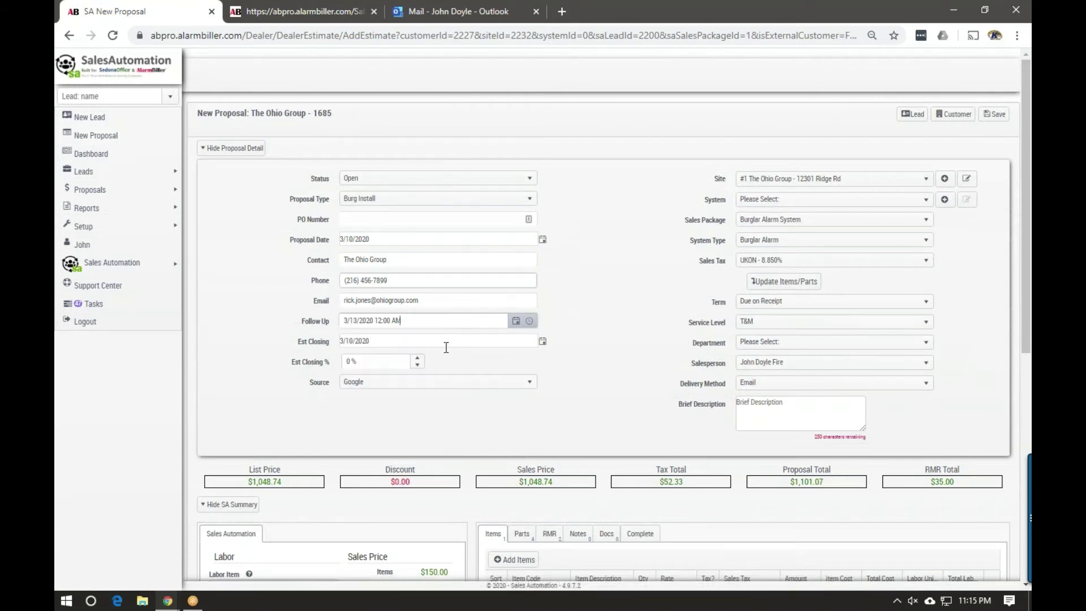
{"action": "left_click", "coordinate": [541, 340]}
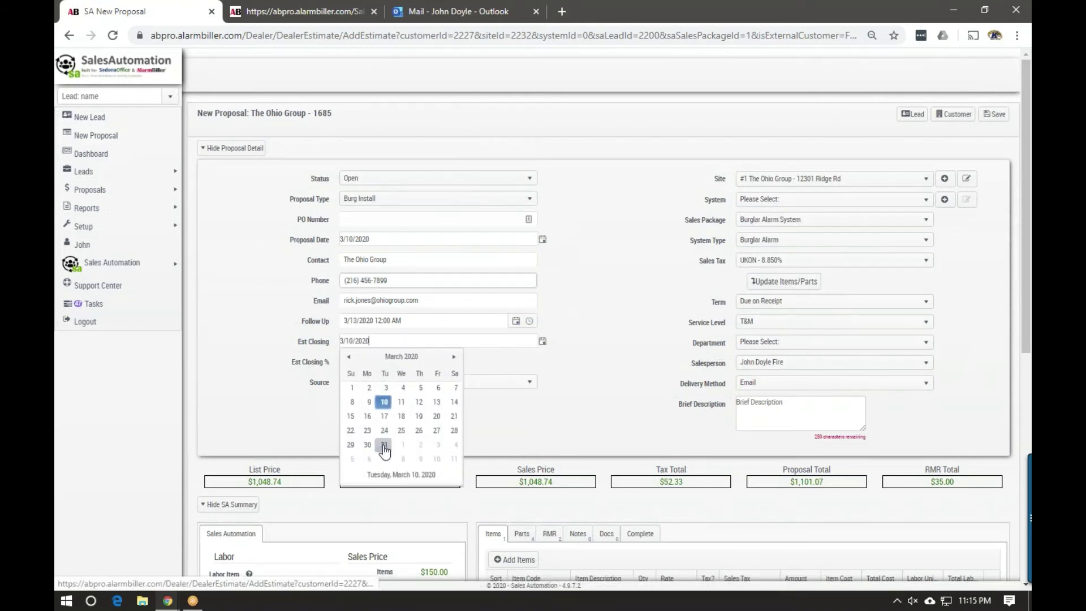
{"action": "left_click", "coordinate": [381, 446]}
Enter a 90% closing estimate, assign department AB Pro Sales Team, and collapse the proposal details
{"action": "left_click", "coordinate": [334, 365]}
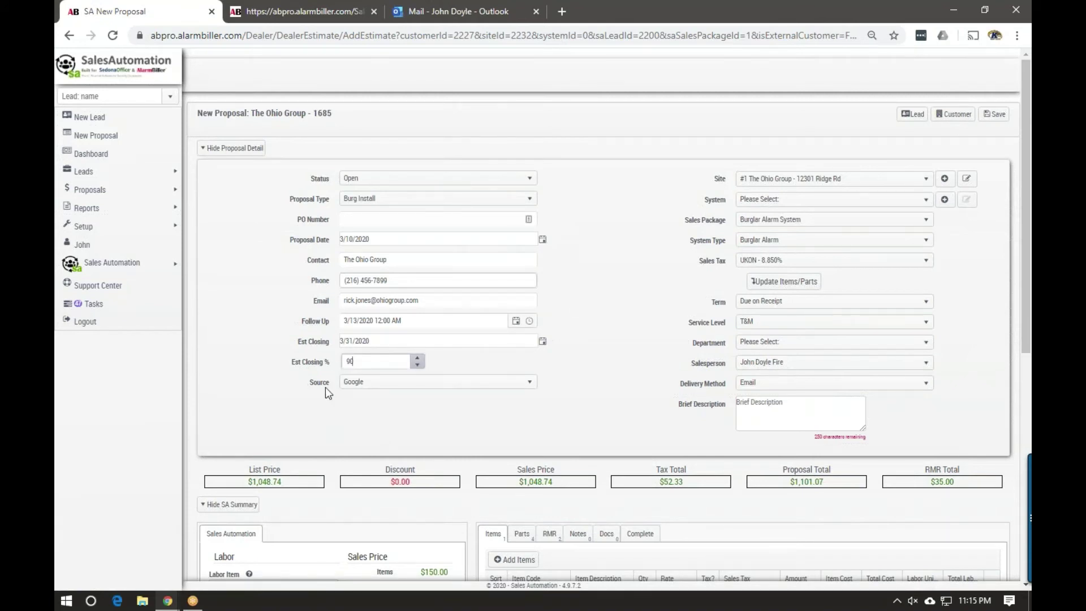
{"action": "left_click", "coordinate": [232, 363]}
{"action": "left_click", "coordinate": [752, 342]}
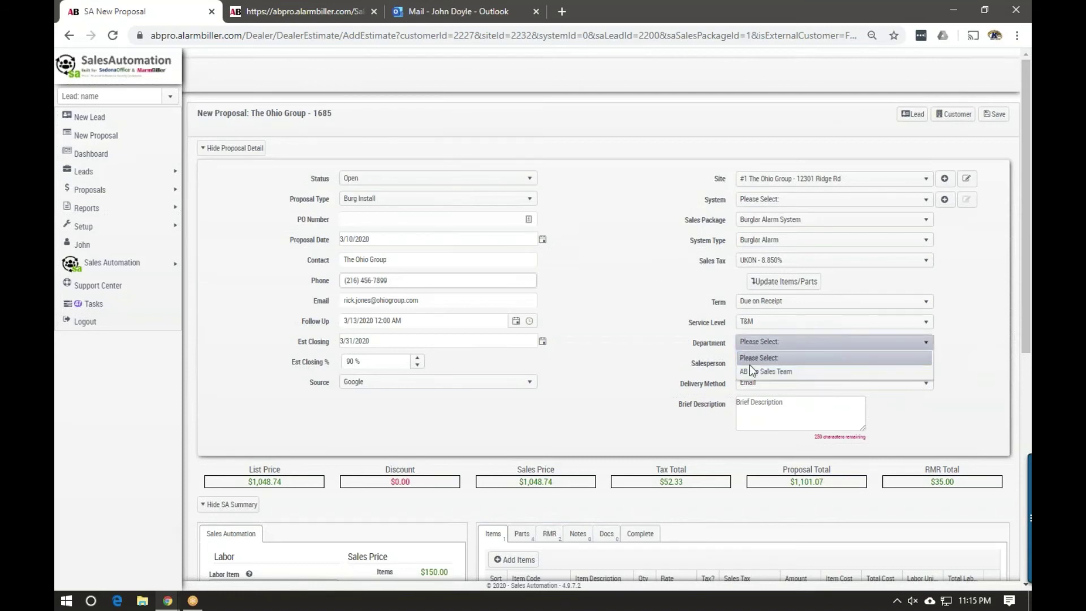
{"action": "left_click", "coordinate": [750, 366]}
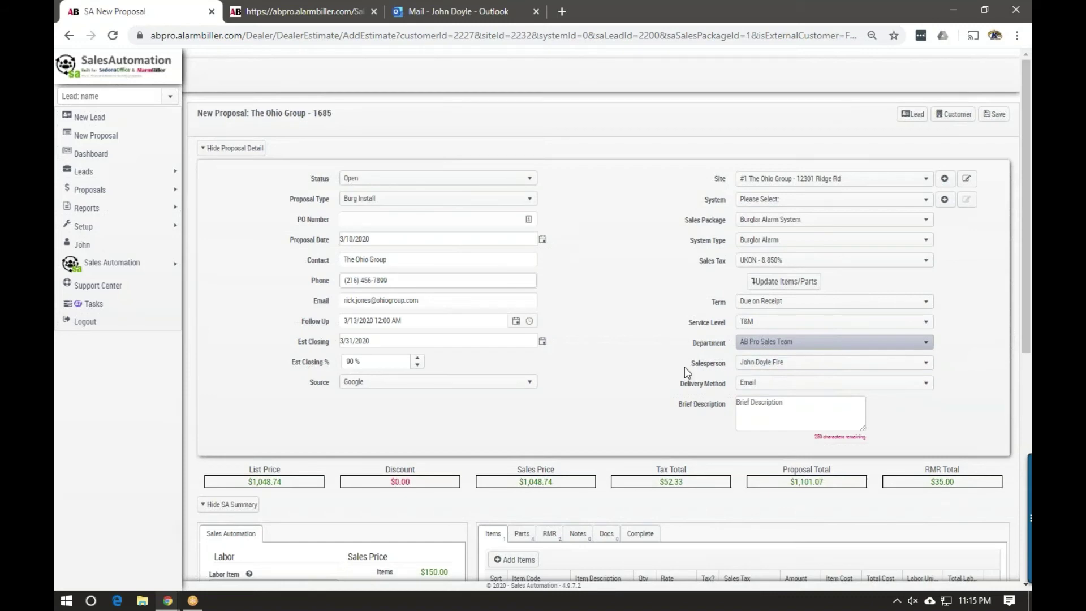
{"action": "left_click", "coordinate": [240, 149]}
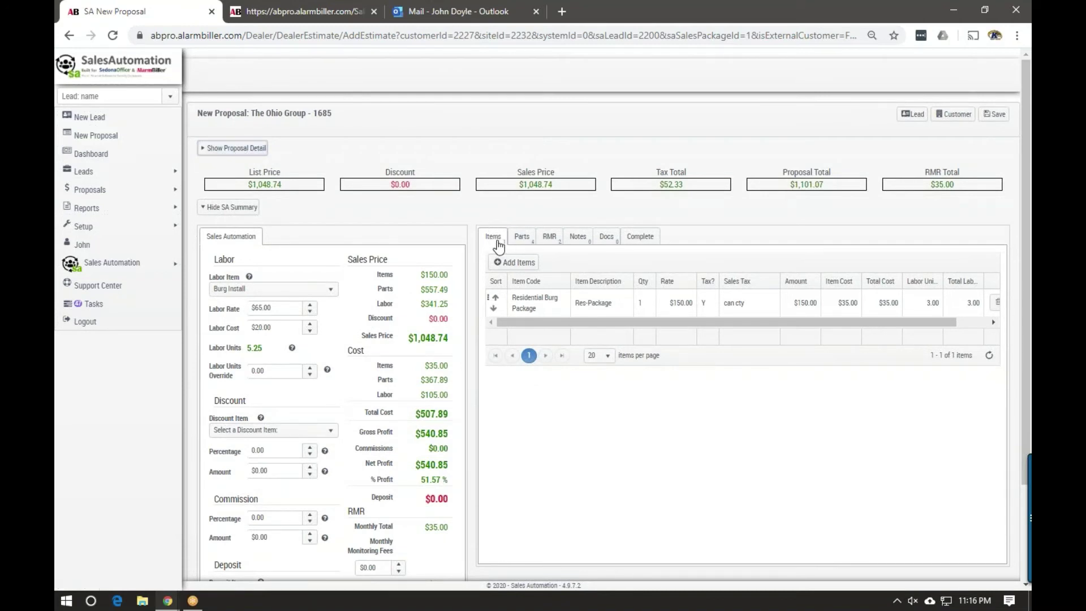
Add the Honeywell 5881ENL sensor from the parts catalogue as the proposal's fifth part
{"action": "left_click", "coordinate": [522, 239]}
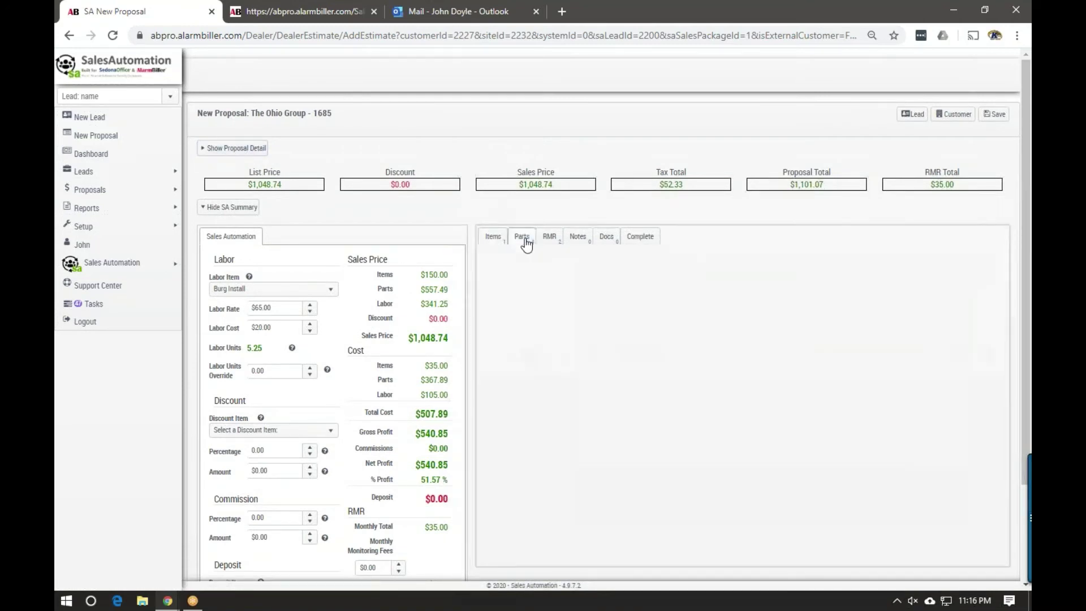
{"action": "left_click", "coordinate": [552, 239]}
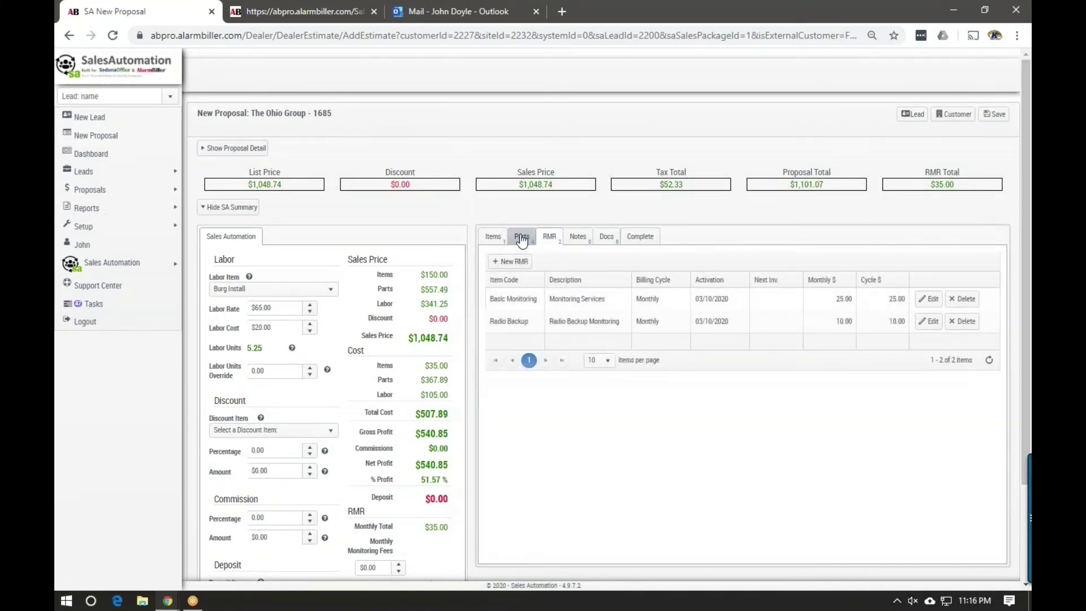
{"action": "left_click", "coordinate": [528, 239]}
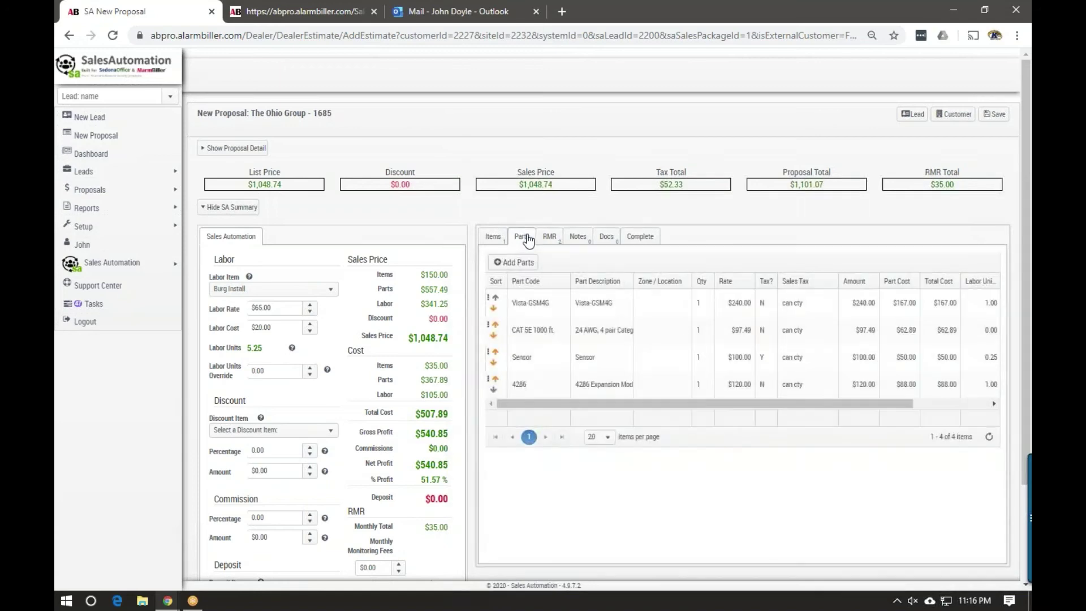
{"action": "left_click", "coordinate": [514, 262]}
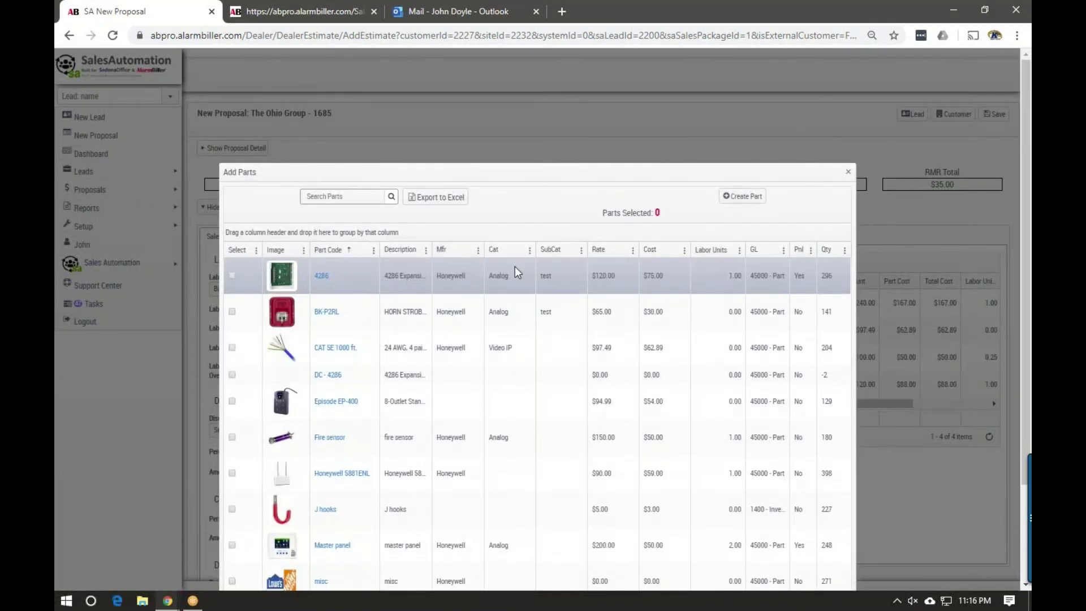
{"action": "scroll", "coordinate": [267, 333], "scroll_direction": "down", "scroll_amount": 1}
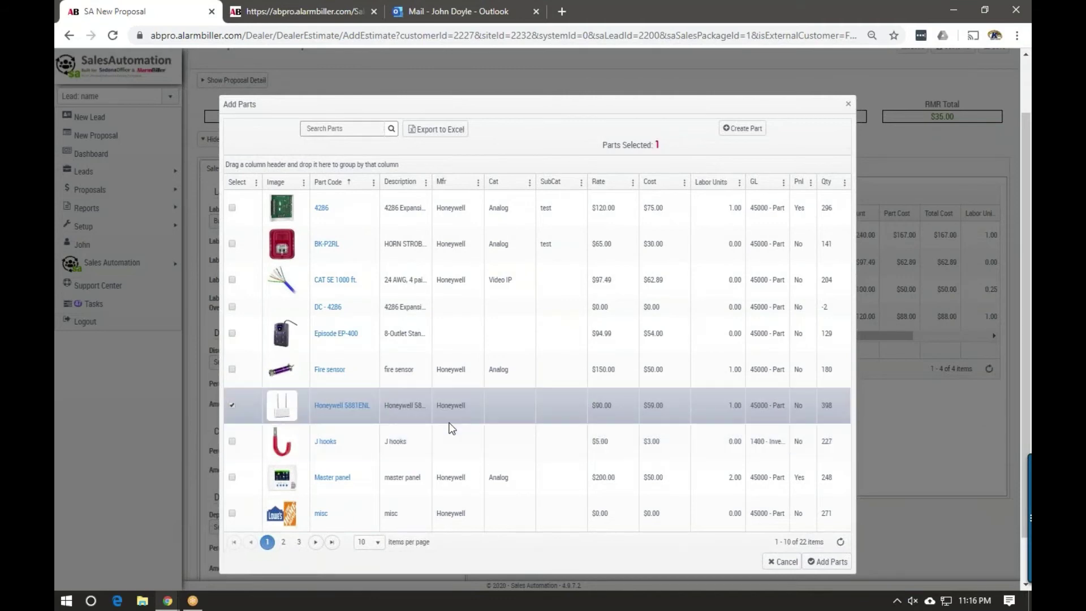
{"action": "left_click", "coordinate": [819, 563]}
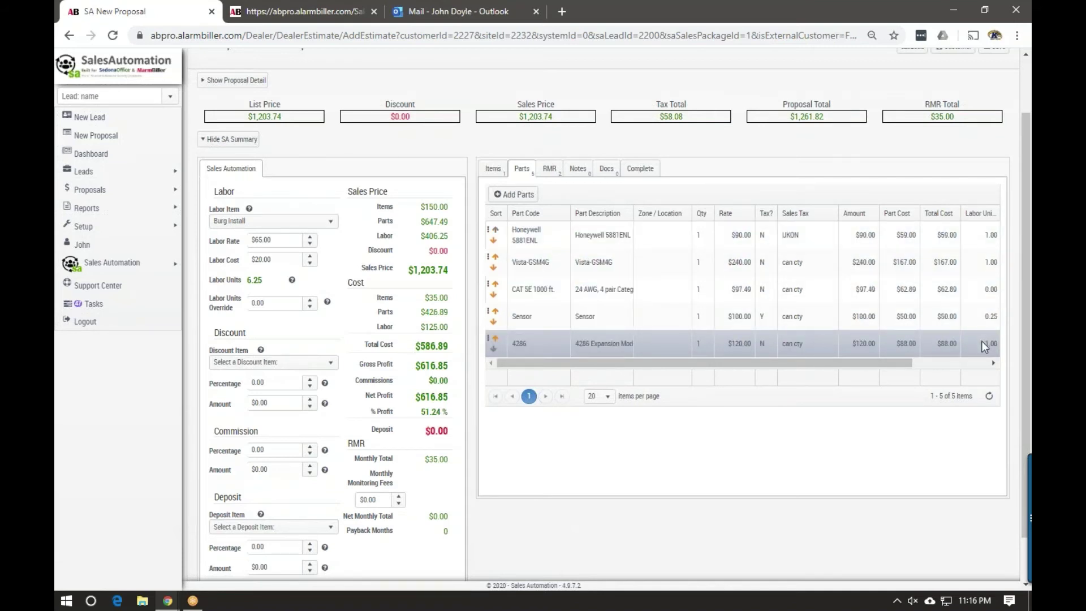
Override the labor units to 9.00 and check the updated sales price, cost, profit and payback
{"action": "left_click_drag", "start_coordinate": [263, 281], "coordinate": [247, 282]}
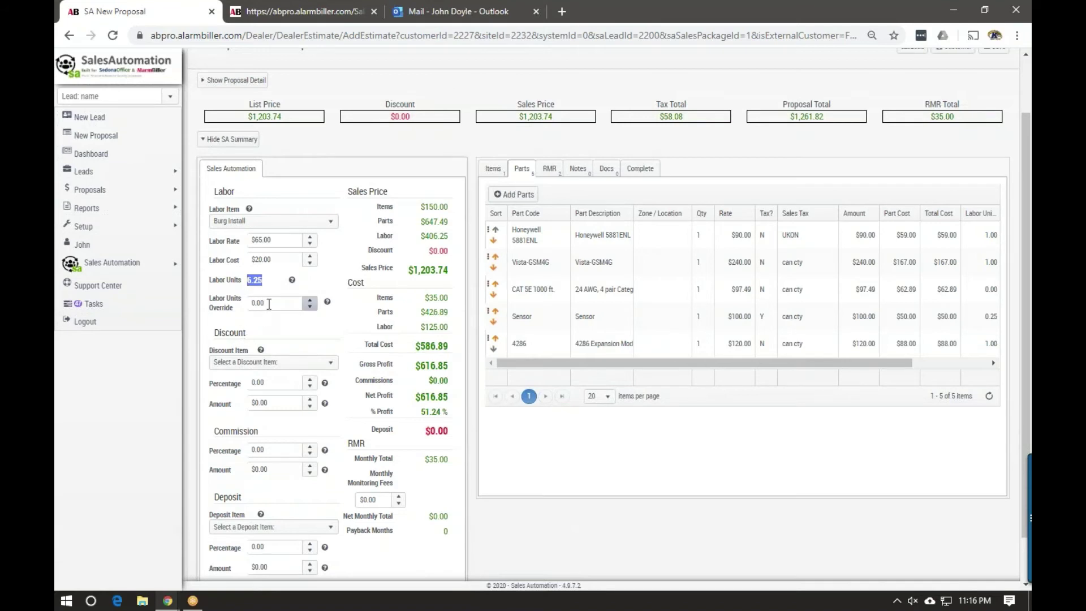
{"action": "left_click_drag", "start_coordinate": [269, 304], "coordinate": [247, 305]}
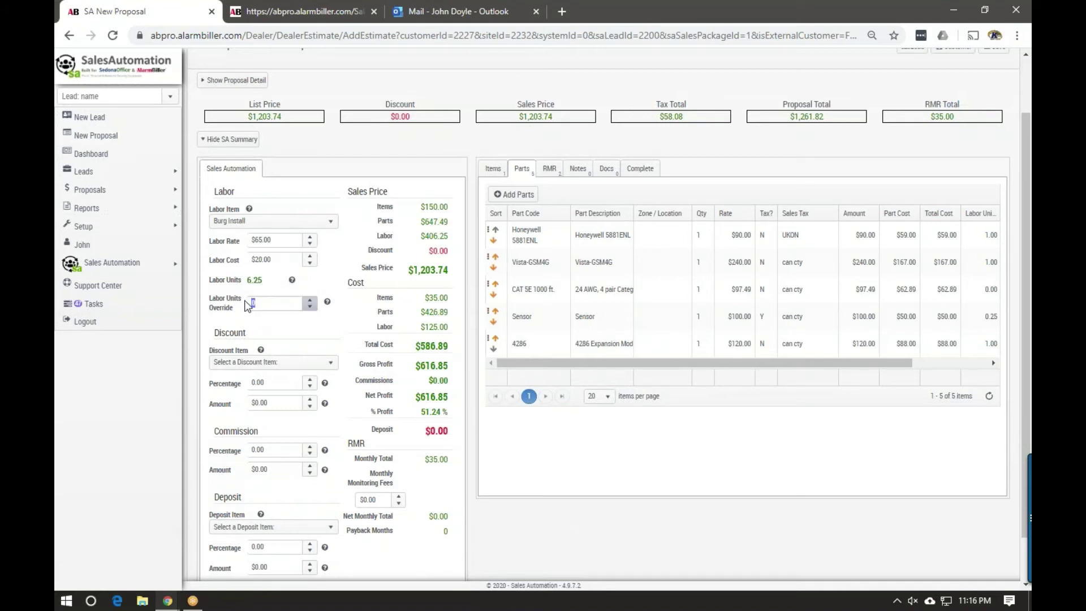
{"action": "type", "text": "9"}
{"action": "left_click", "coordinate": [295, 320]}
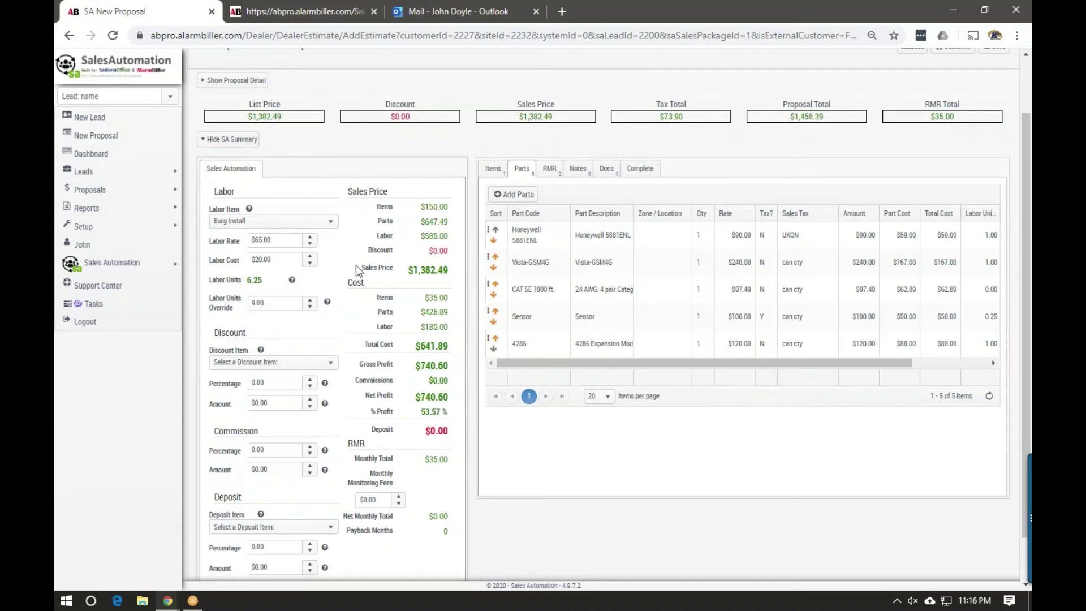
{"action": "left_click_drag", "start_coordinate": [360, 269], "coordinate": [450, 270]}
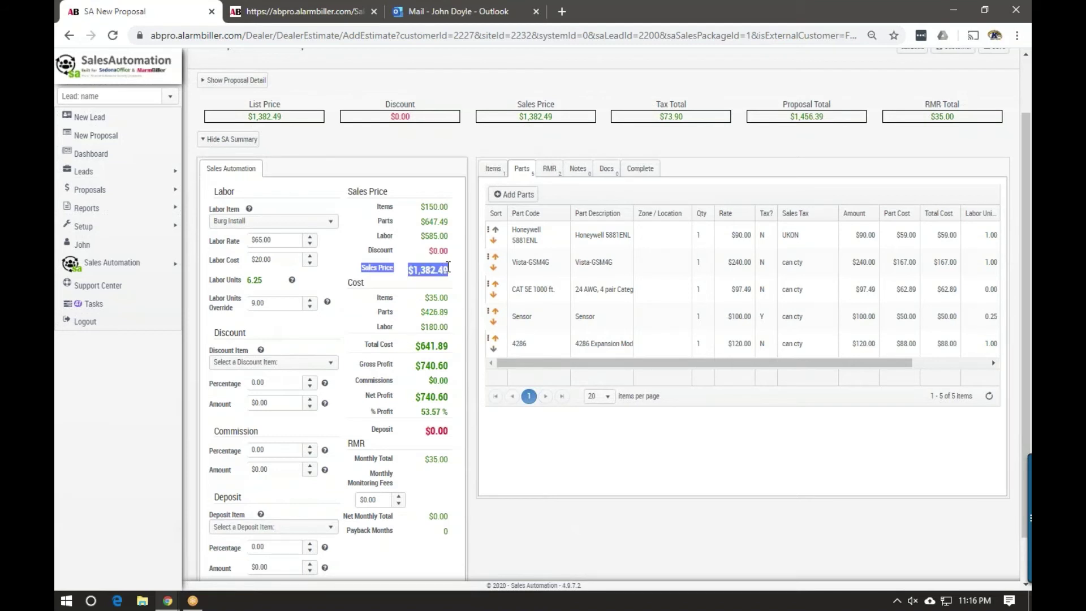
{"action": "left_click_drag", "start_coordinate": [358, 348], "coordinate": [452, 347]}
{"action": "left_click_drag", "start_coordinate": [356, 366], "coordinate": [449, 362]}
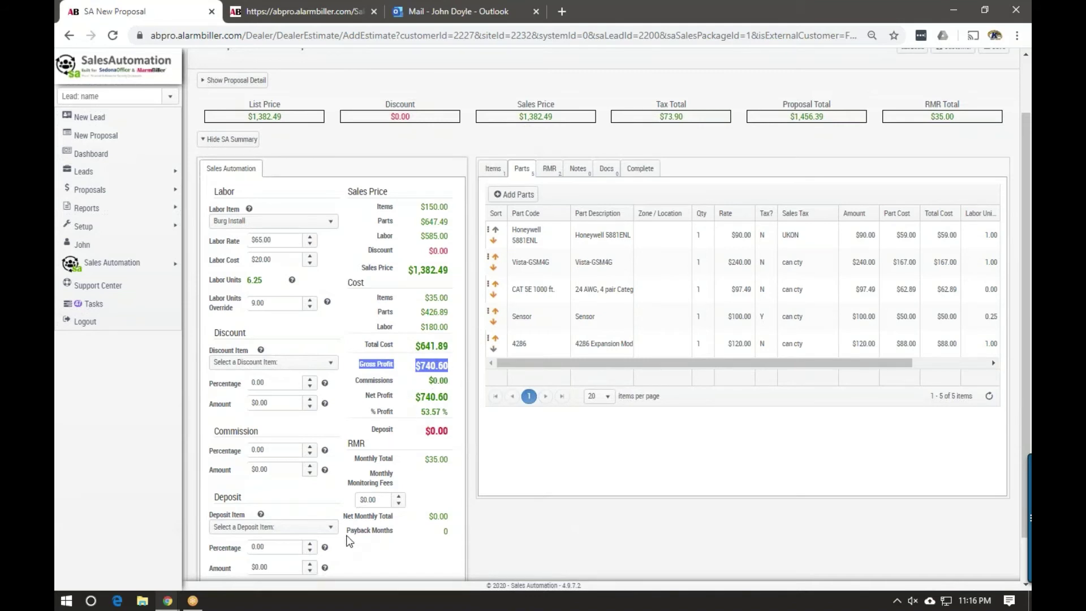
{"action": "left_click_drag", "start_coordinate": [347, 530], "coordinate": [447, 533]}
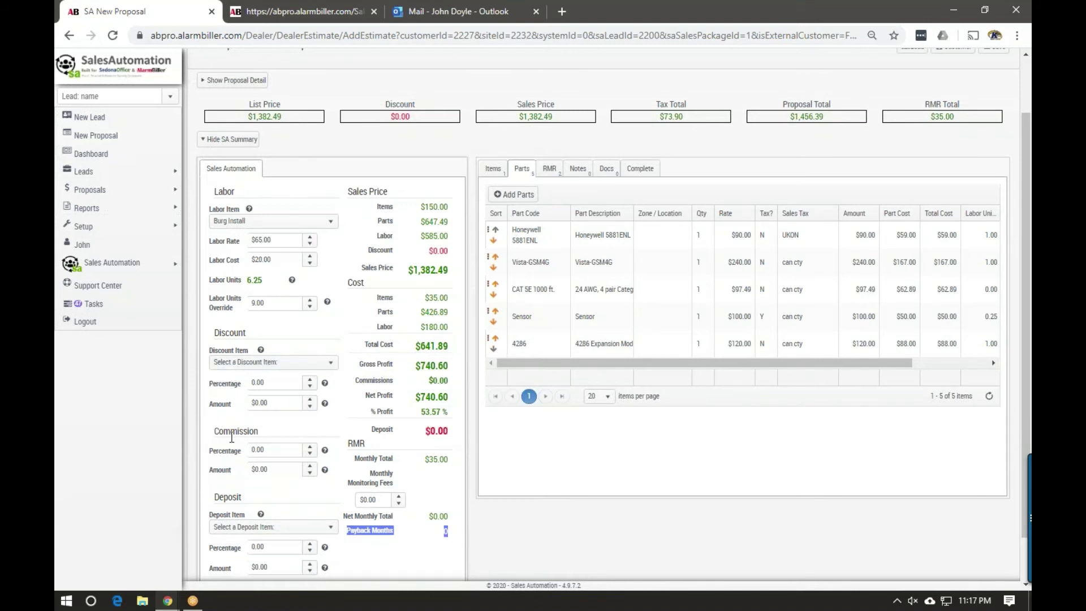
Set the commission percentage to 10%, giving a $138.25 commission
{"action": "left_click", "coordinate": [270, 450]}
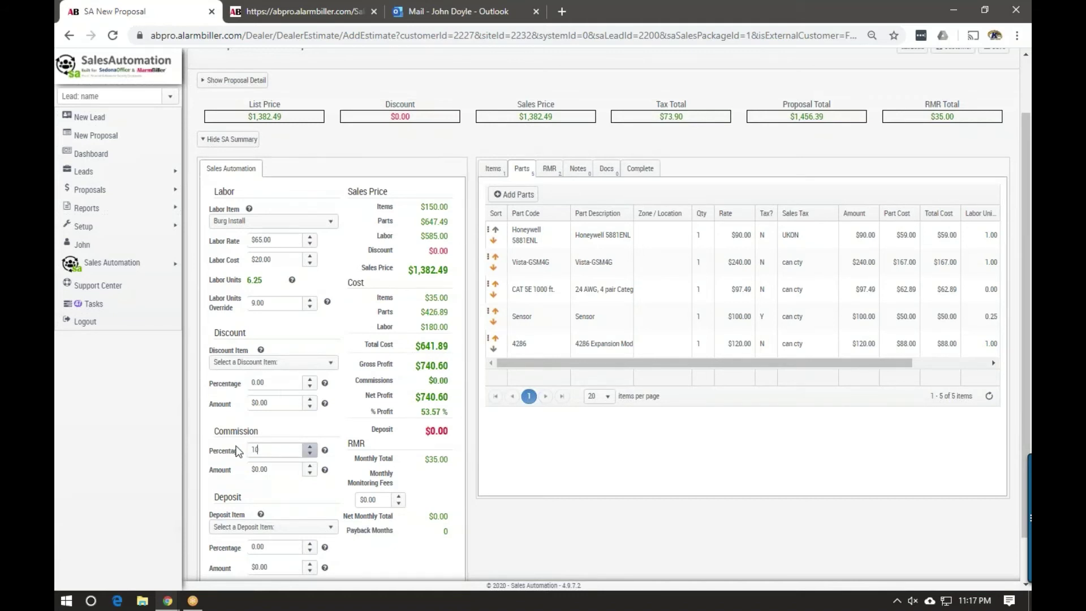
{"action": "left_click", "coordinate": [221, 433]}
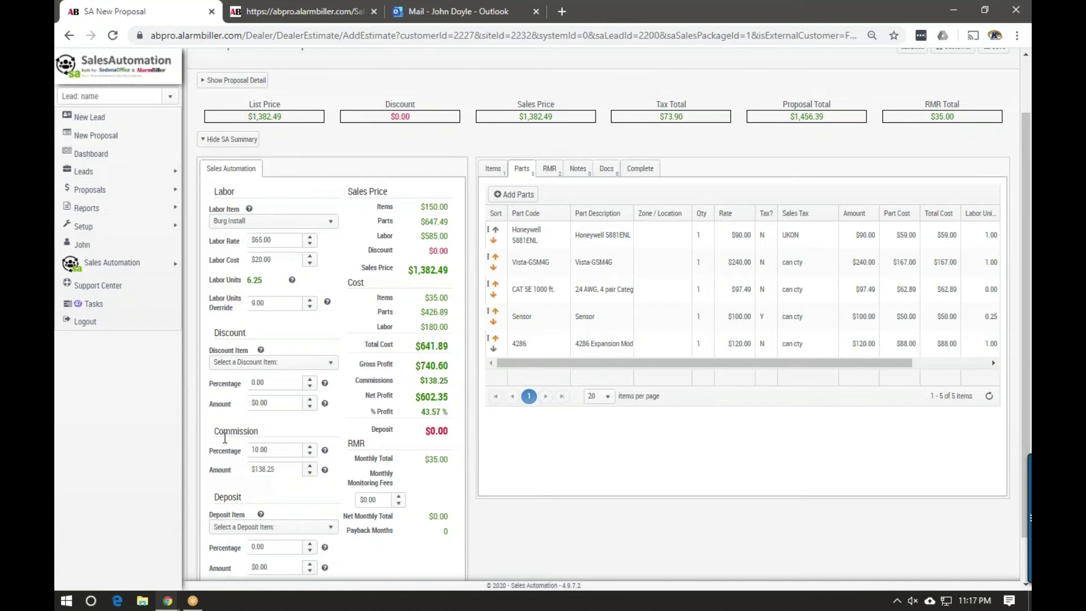
{"action": "left_click_drag", "start_coordinate": [355, 380], "coordinate": [449, 381]}
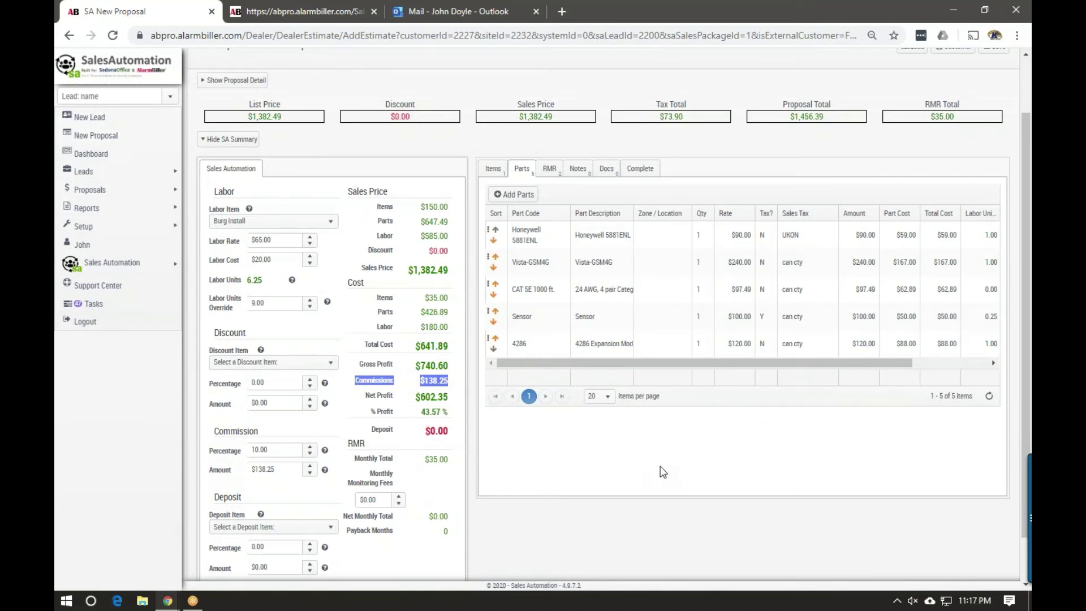
{"action": "scroll", "coordinate": [661, 469], "scroll_direction": "up", "scroll_amount": 2}
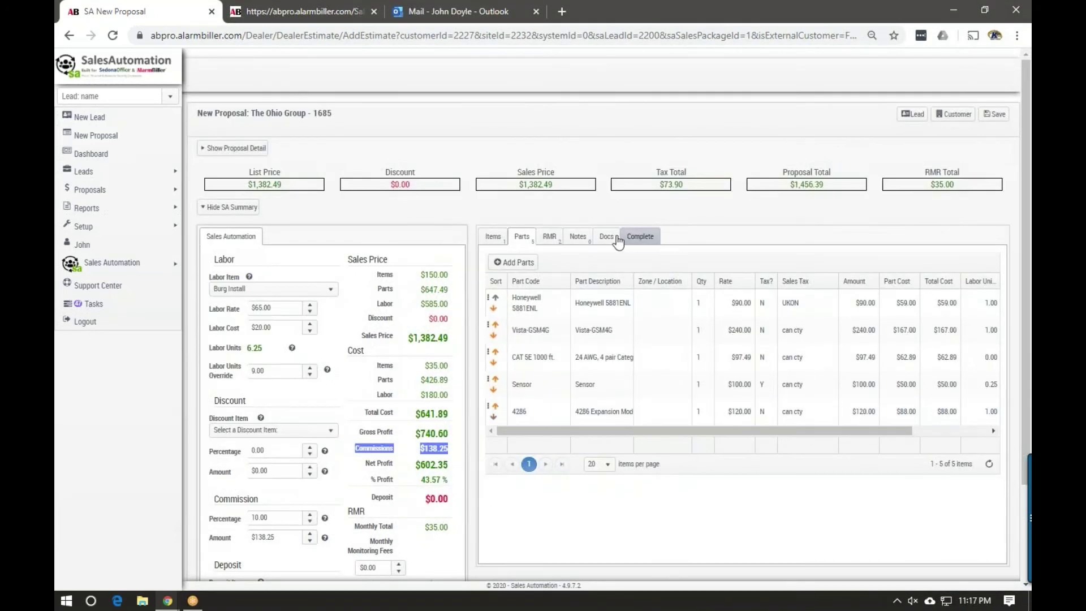
Save the proposal and create an eForm for Proposal #3446 from the Estimate - Proposal template
{"action": "left_click", "coordinate": [207, 149]}
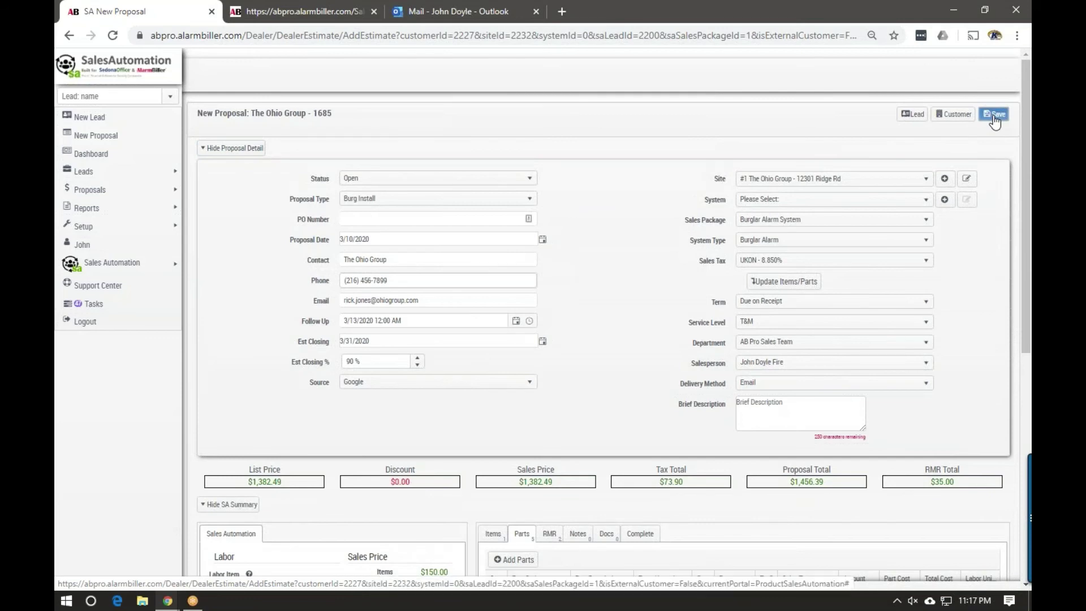
{"action": "left_click", "coordinate": [994, 115]}
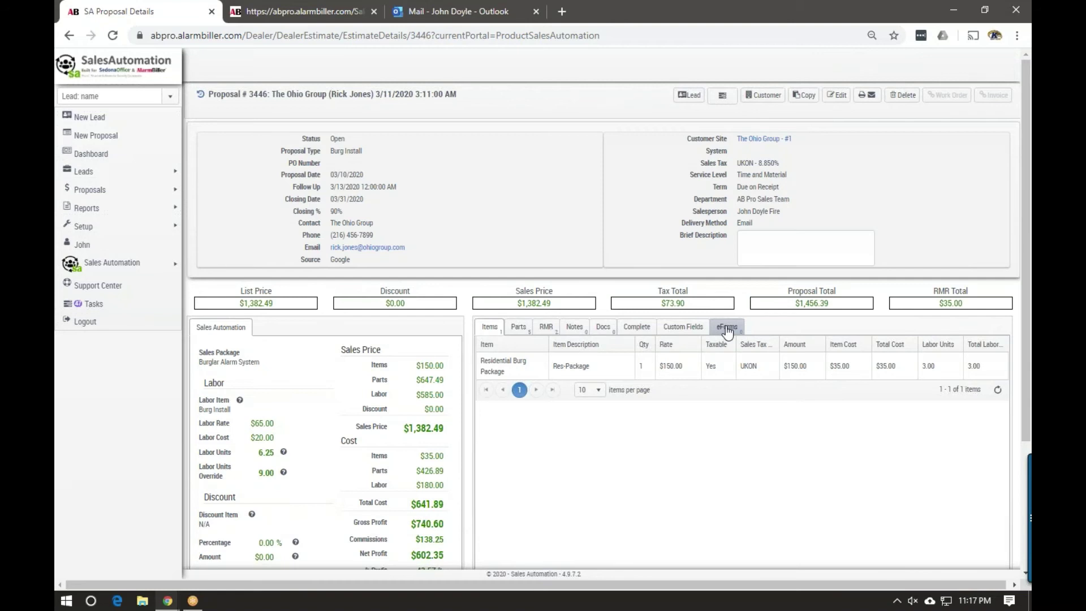
{"action": "left_click", "coordinate": [727, 331]}
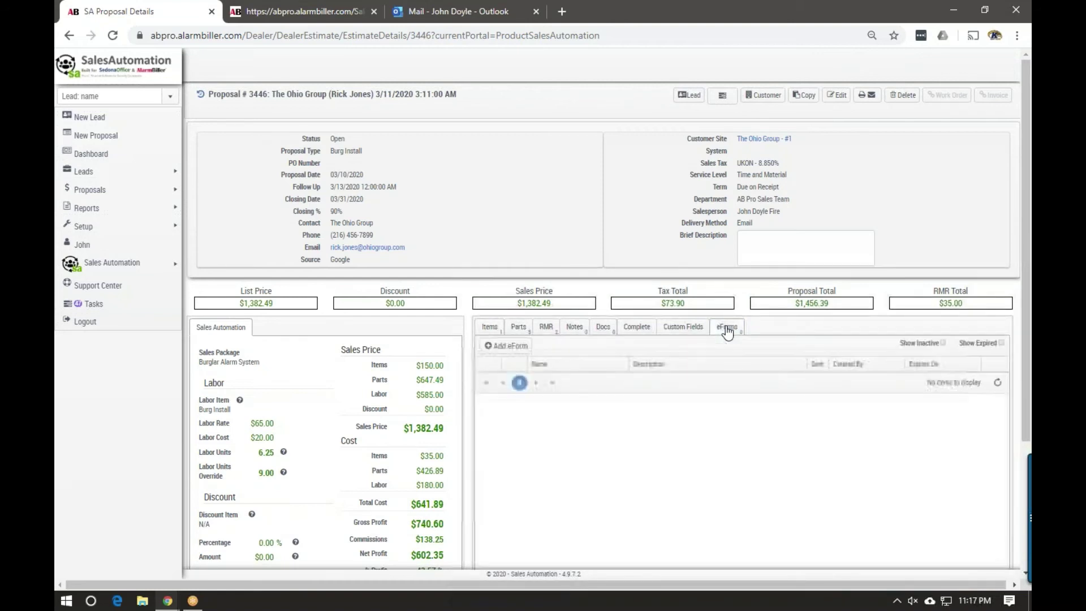
{"action": "left_click", "coordinate": [516, 346]}
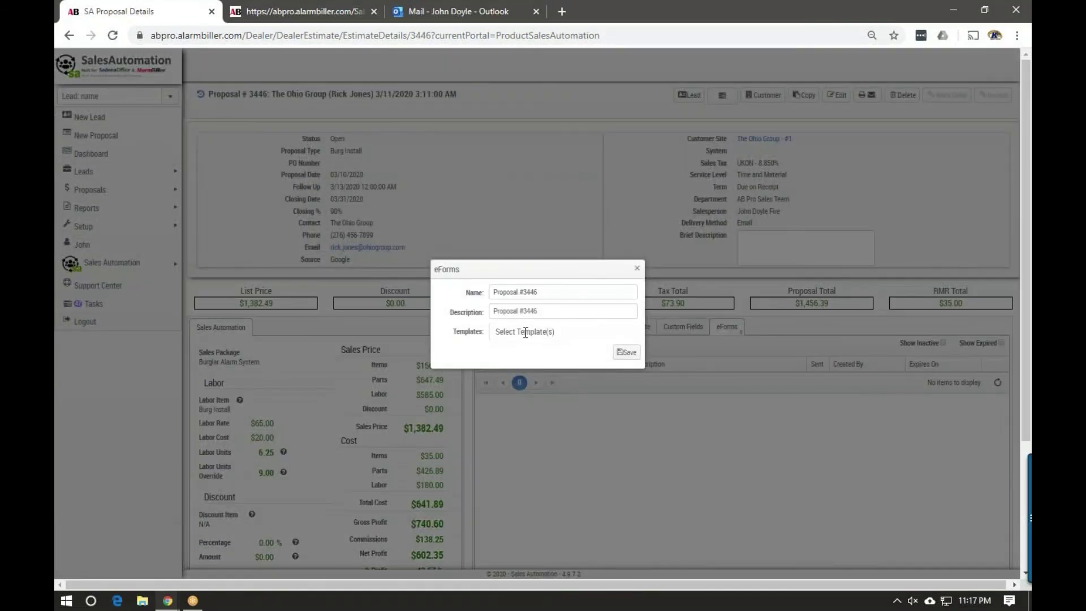
{"action": "left_click", "coordinate": [524, 333]}
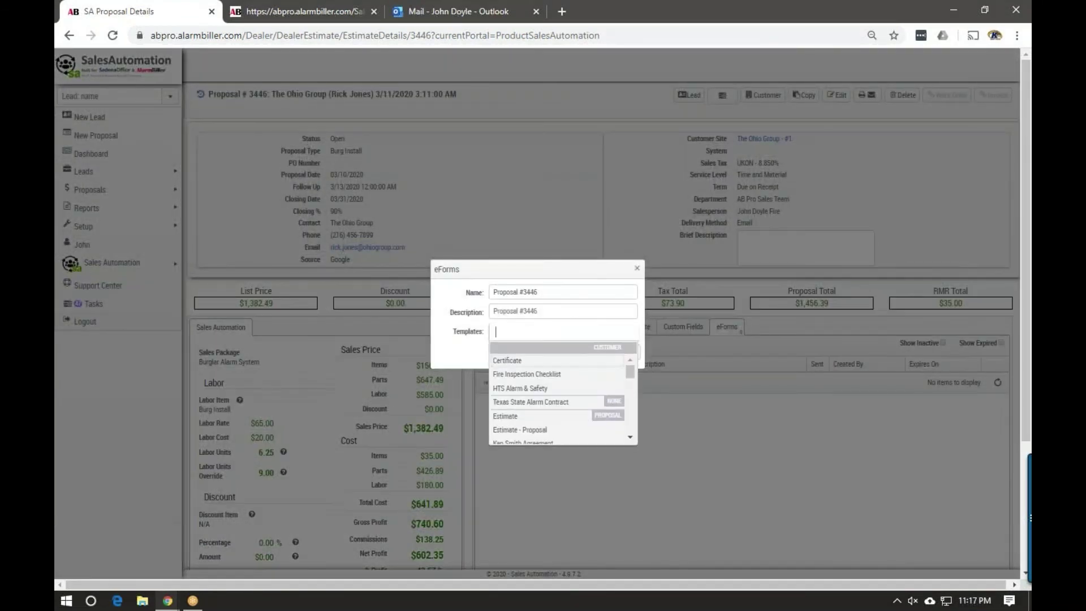
{"action": "left_click", "coordinate": [501, 430]}
{"action": "left_click", "coordinate": [626, 352]}
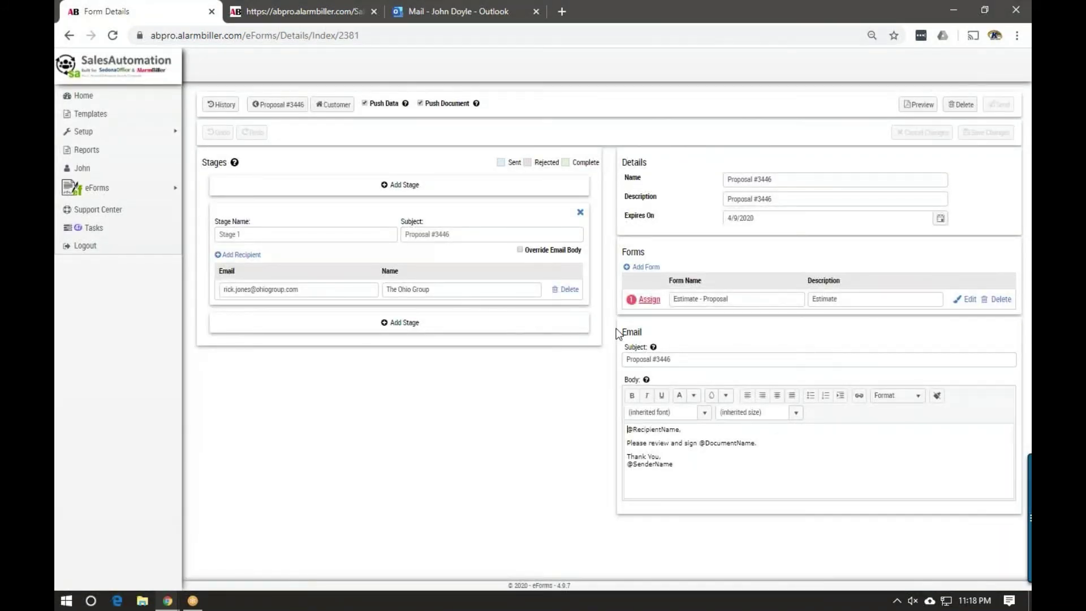
Replace the signing recipient's e-mail with a new address, save, and open Estimate - Proposal's field assignment
{"action": "triple_click", "coordinate": [352, 292]}
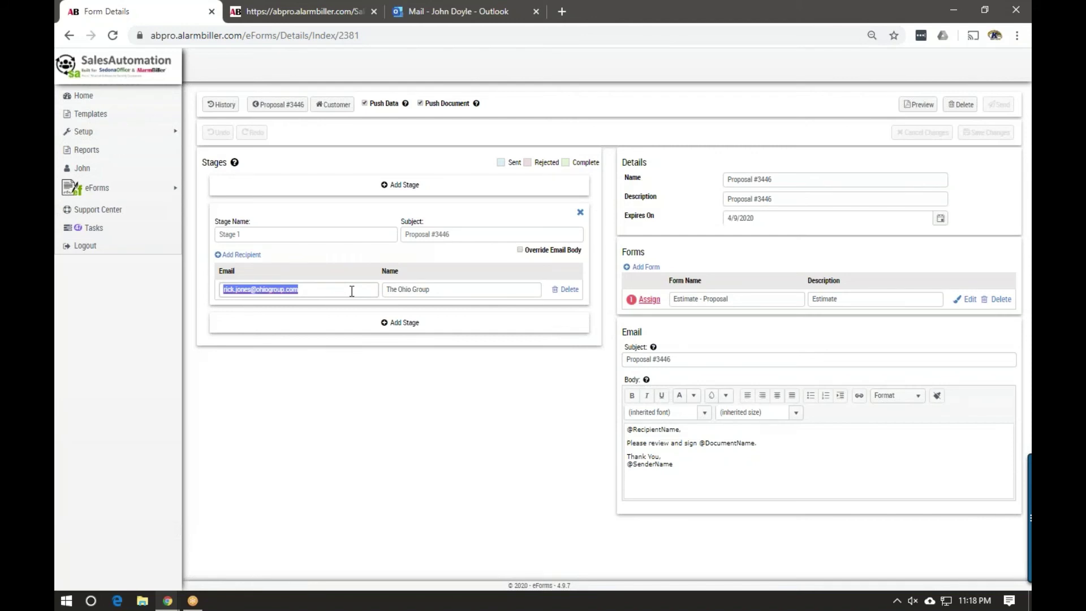
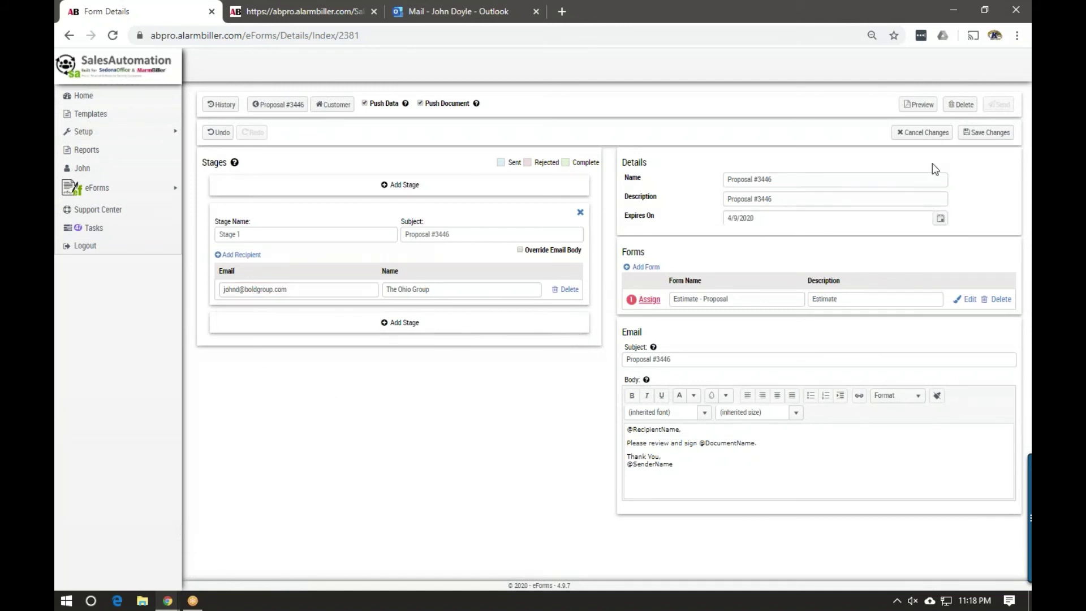
{"action": "left_click", "coordinate": [987, 133]}
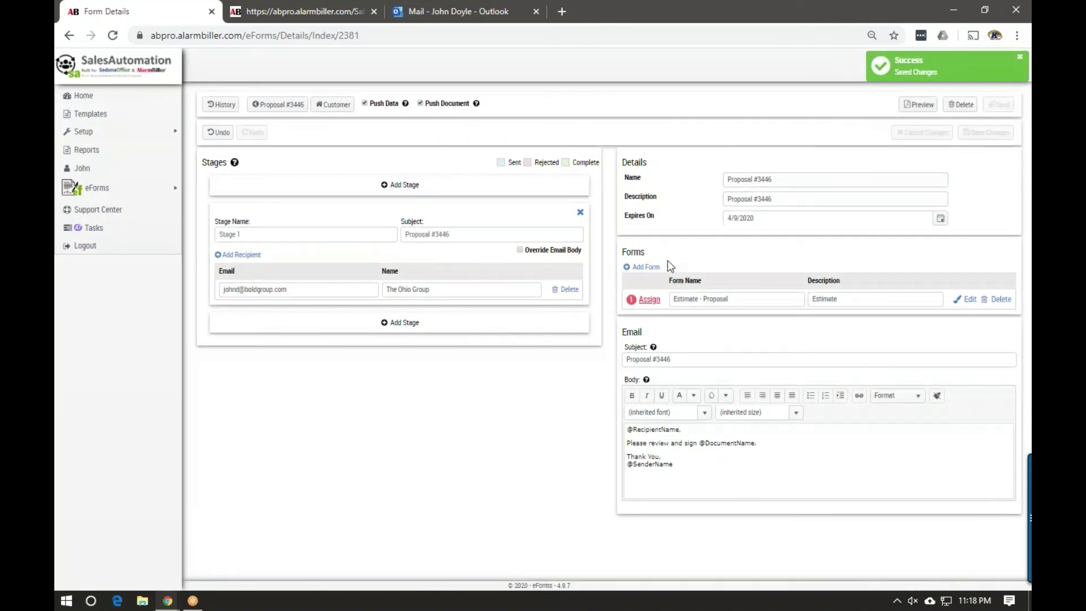
{"action": "left_click", "coordinate": [649, 299]}
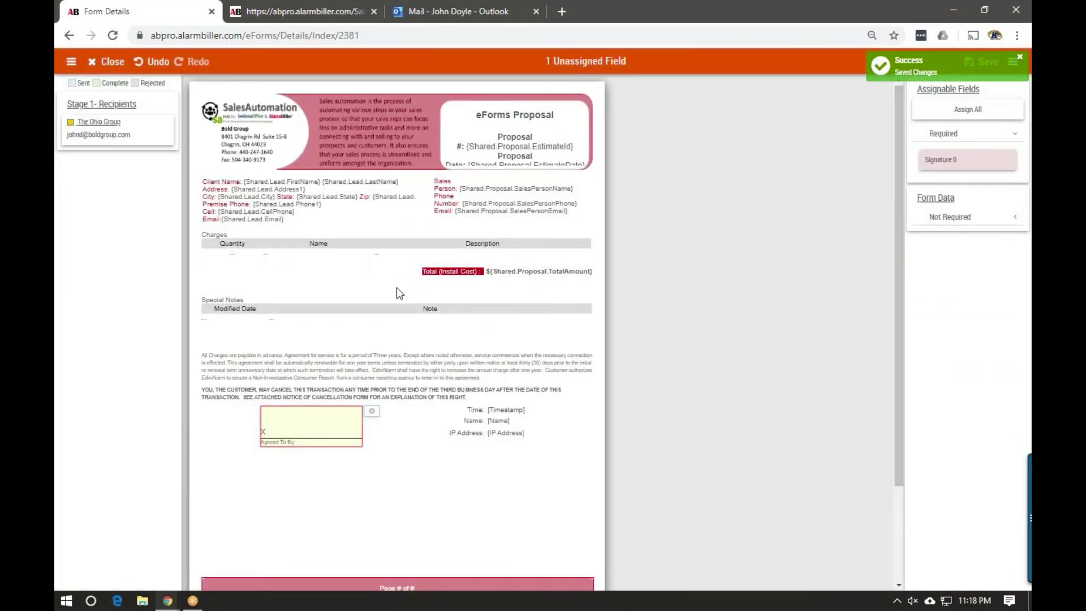
Assign the Signature field to The Ohio Group recipient and save the form
{"action": "left_click", "coordinate": [105, 139]}
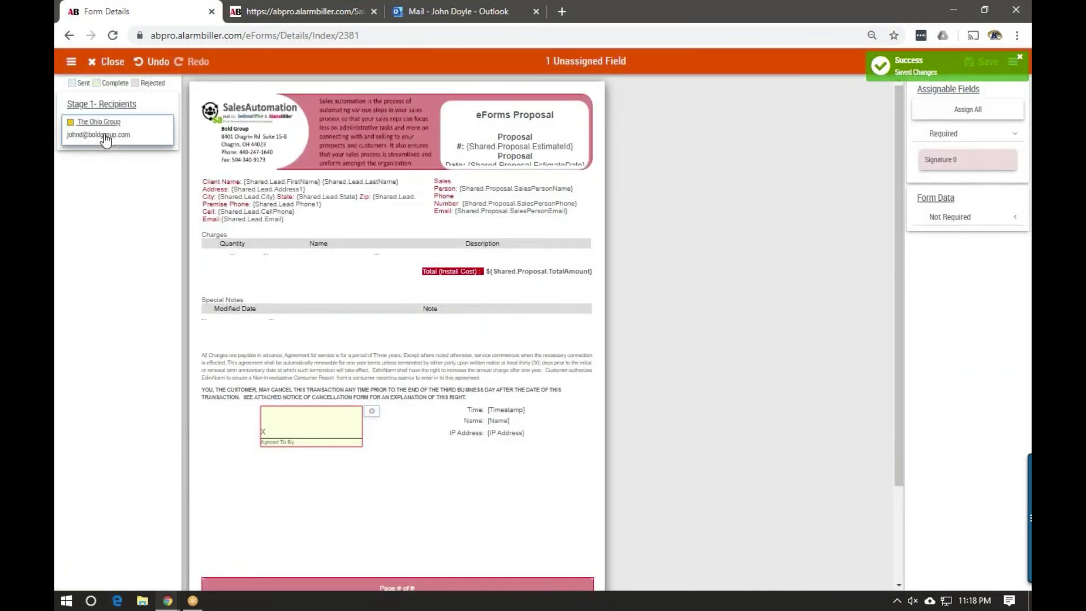
{"action": "left_click", "coordinate": [967, 116]}
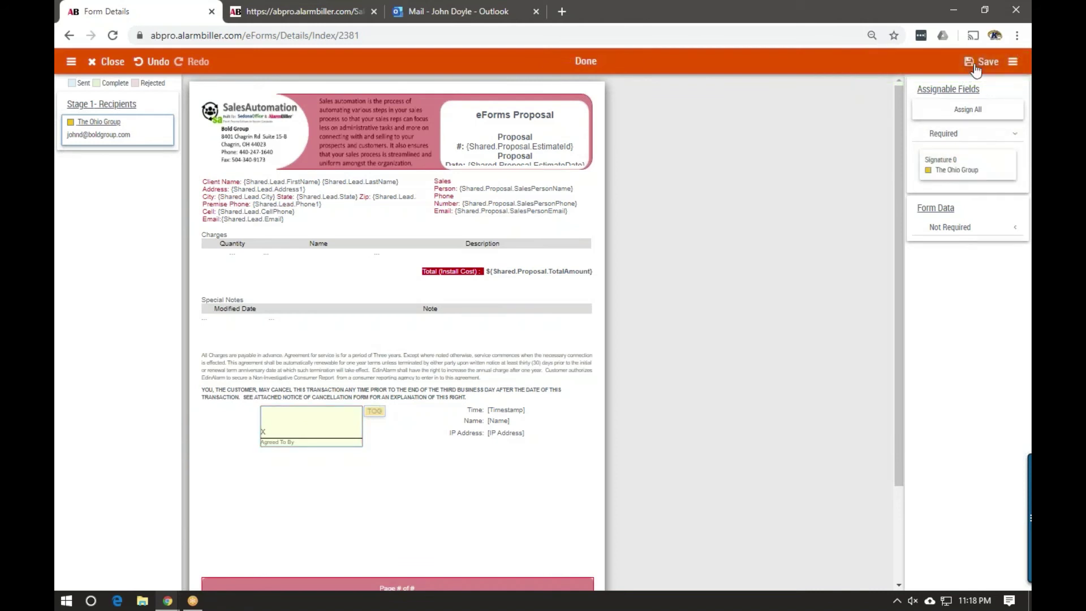
{"action": "left_click", "coordinate": [972, 62]}
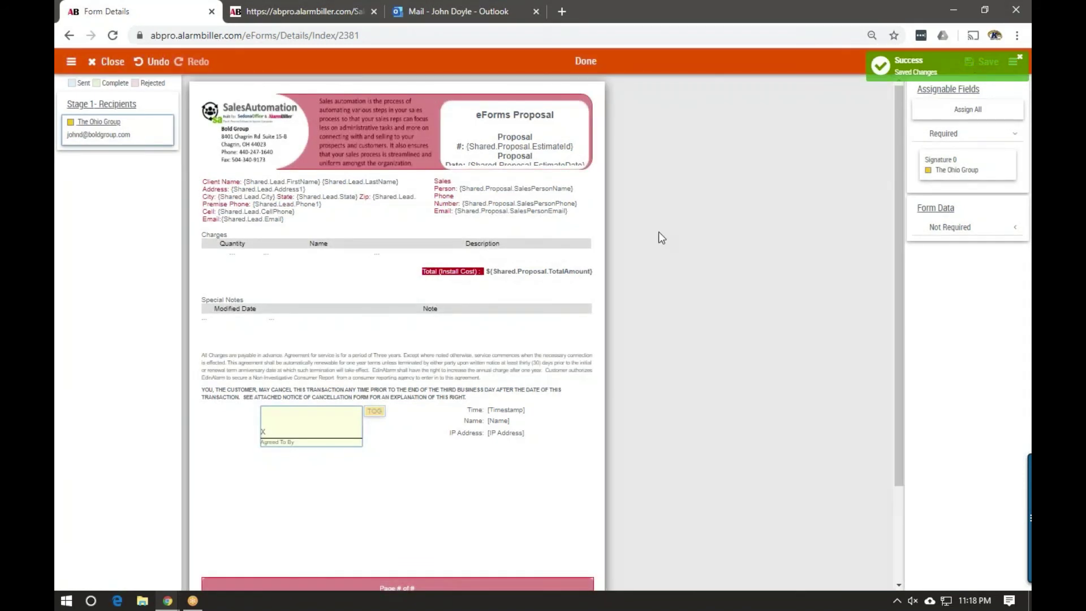
Preview Proposal #3446.pdf, read through all three pages, then close it
{"action": "left_click", "coordinate": [107, 61]}
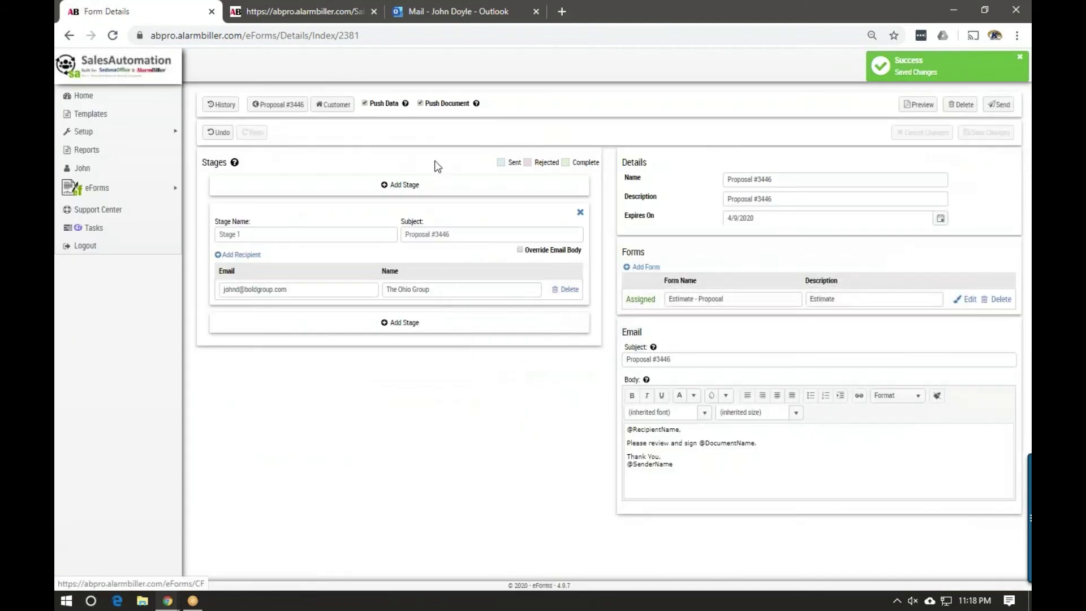
{"action": "left_click", "coordinate": [918, 104]}
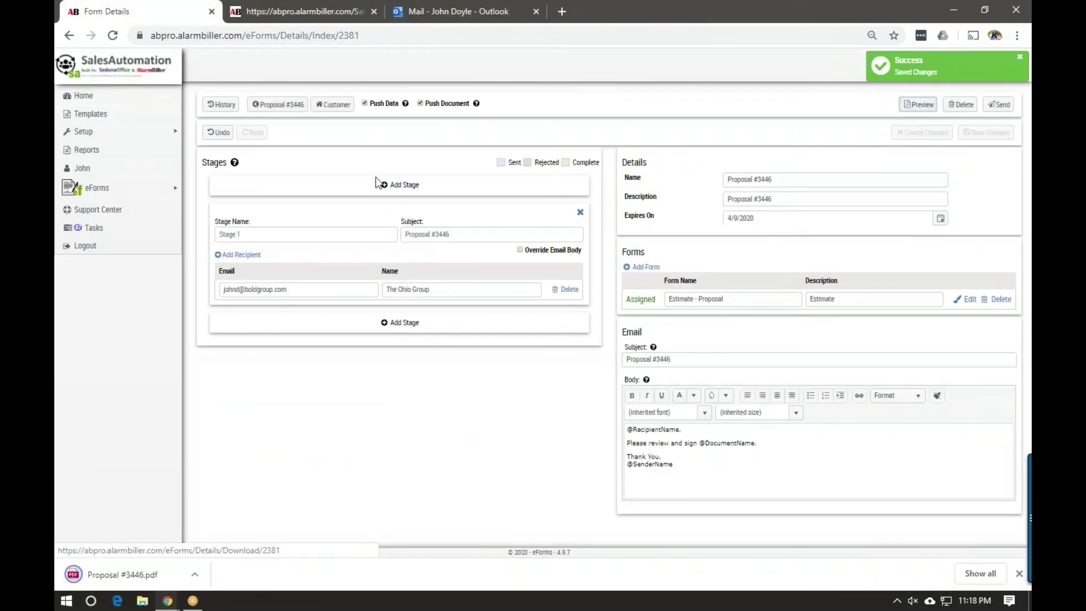
{"action": "left_click", "coordinate": [135, 567]}
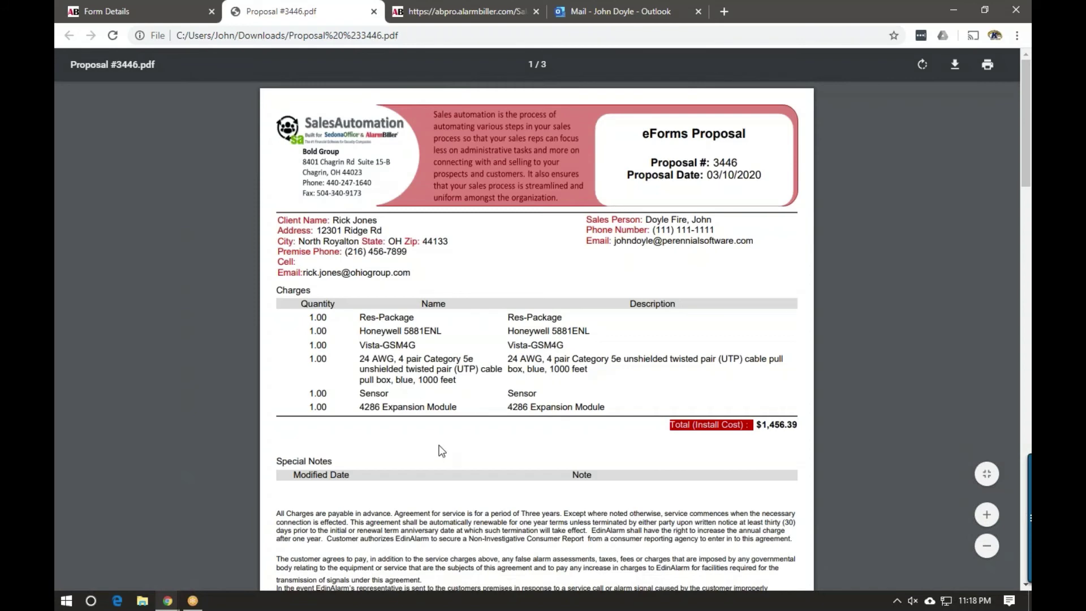
{"action": "scroll", "coordinate": [441, 450], "scroll_direction": "down", "scroll_amount": 1}
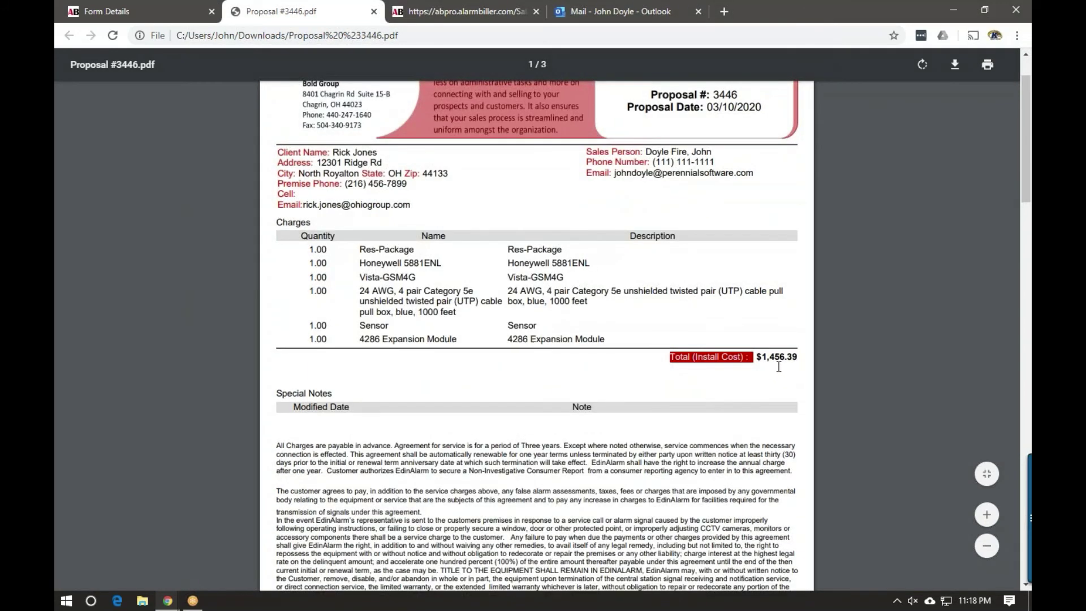
{"action": "scroll", "coordinate": [777, 367], "scroll_direction": "down", "scroll_amount": 3}
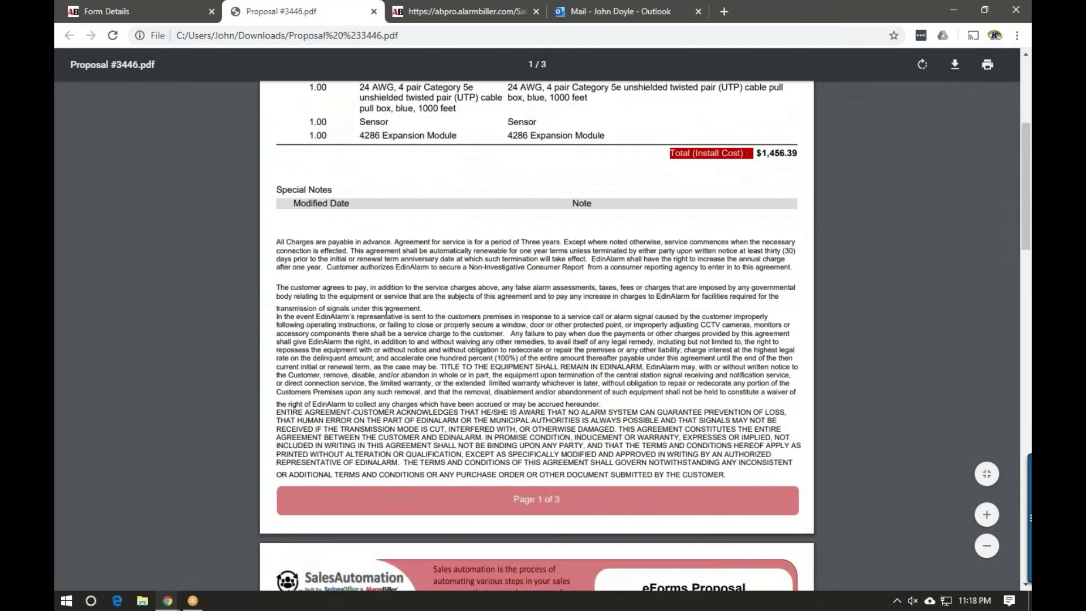
{"action": "scroll", "coordinate": [474, 351], "scroll_direction": "down", "scroll_amount": 8}
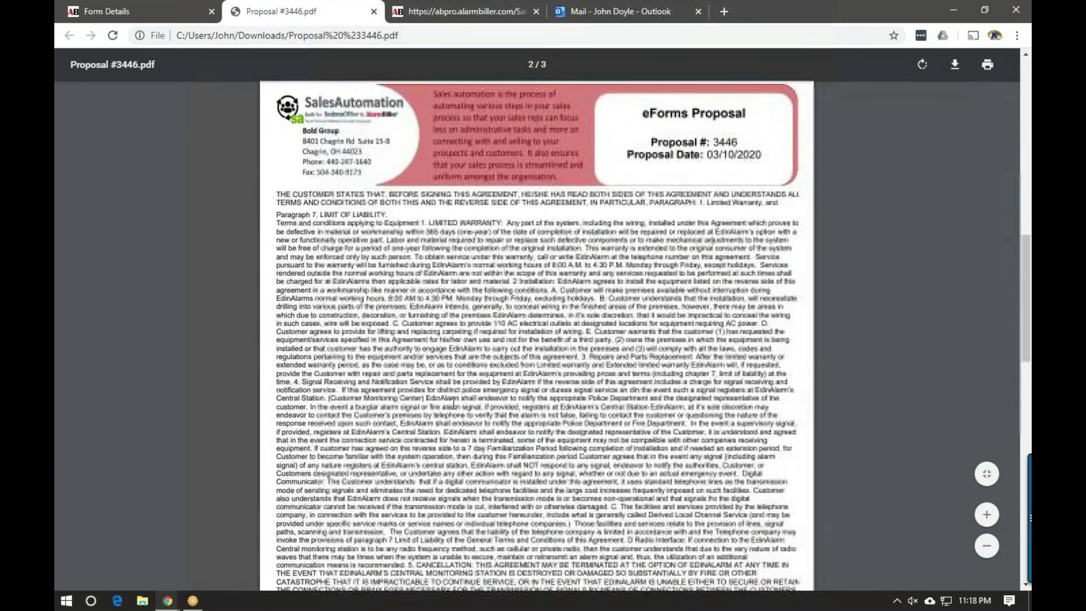
{"action": "scroll", "coordinate": [452, 406], "scroll_direction": "down", "scroll_amount": 15}
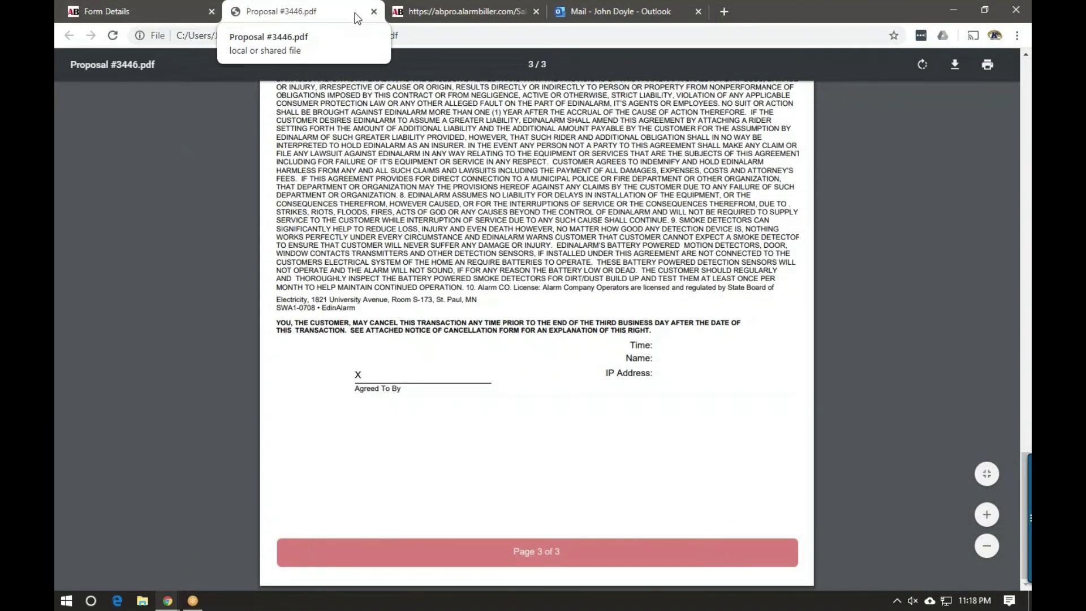
{"action": "left_click", "coordinate": [373, 12]}
Send the Proposal #3446 eForm out for signature and switch to the Outlook mailbox
{"action": "left_click", "coordinate": [373, 12]}
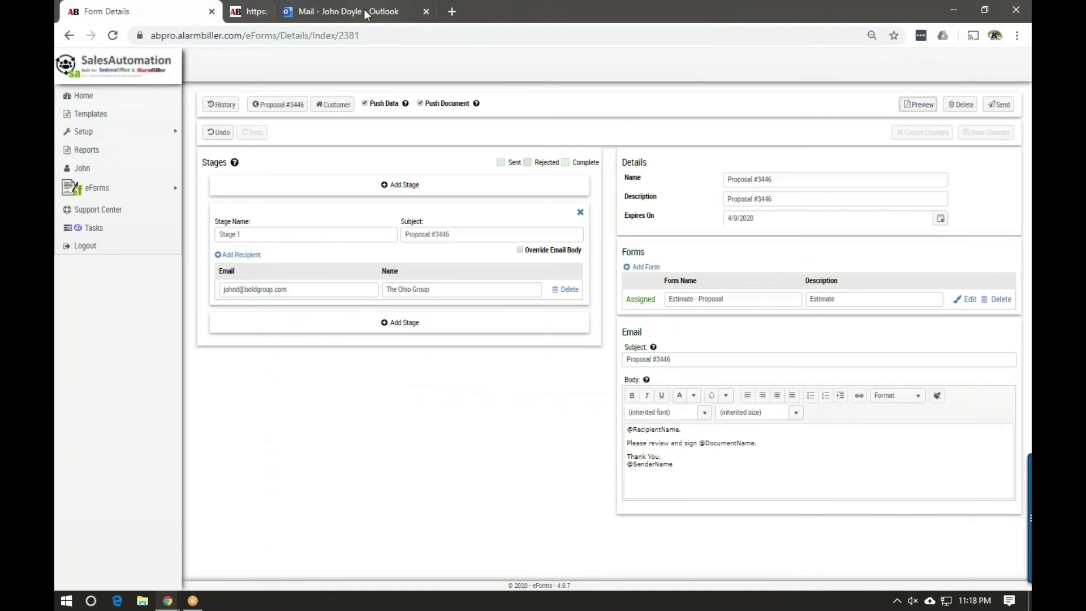
{"action": "left_click", "coordinate": [998, 105]}
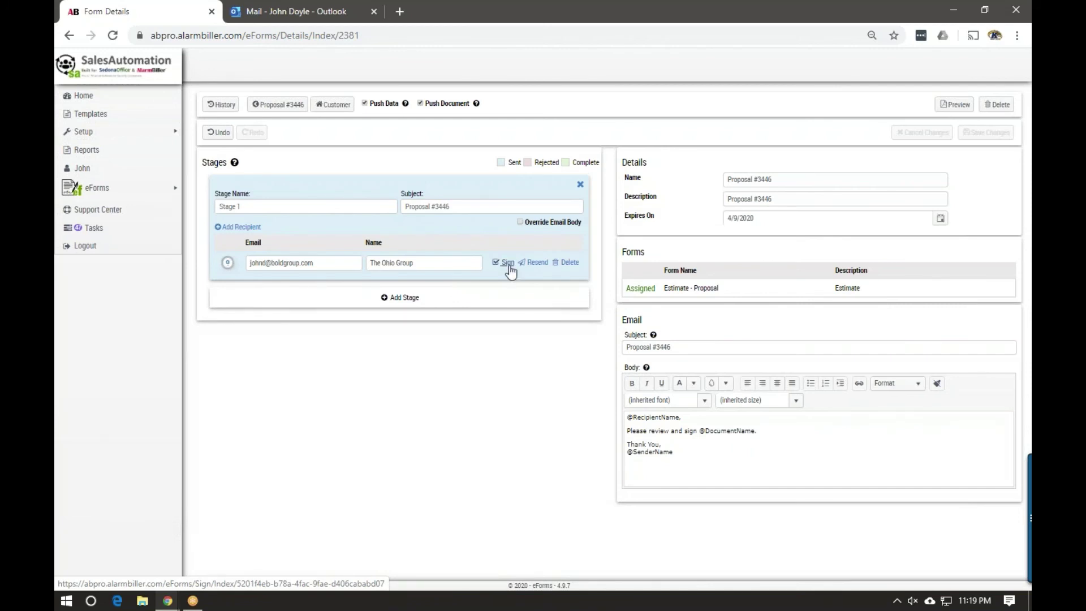
{"action": "left_click", "coordinate": [263, 8]}
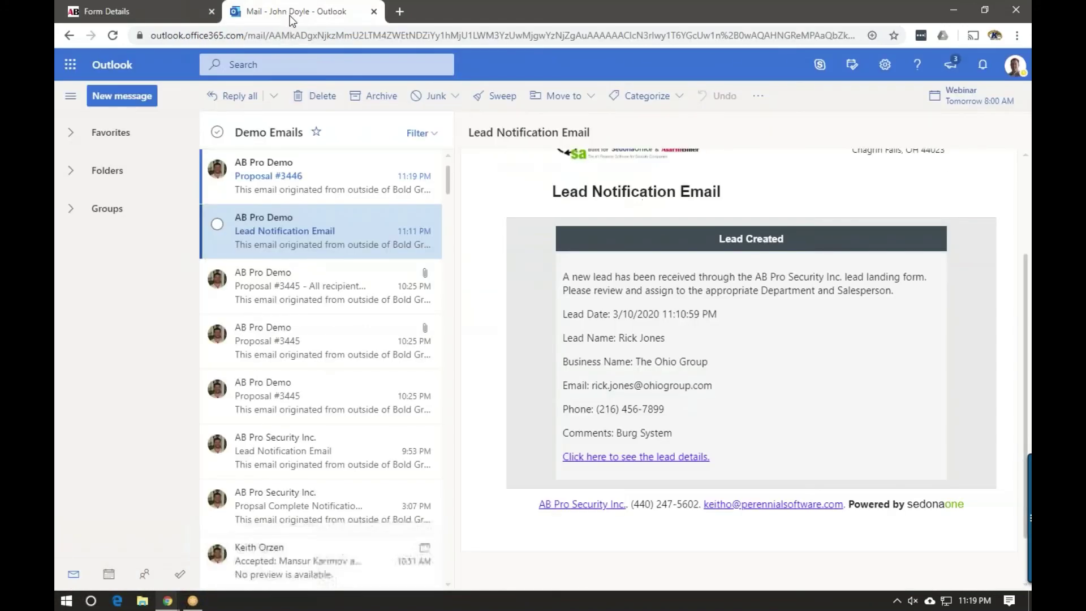
Open the Proposal #3446 email and follow its Review Document link to the signing page
{"action": "left_click", "coordinate": [295, 172]}
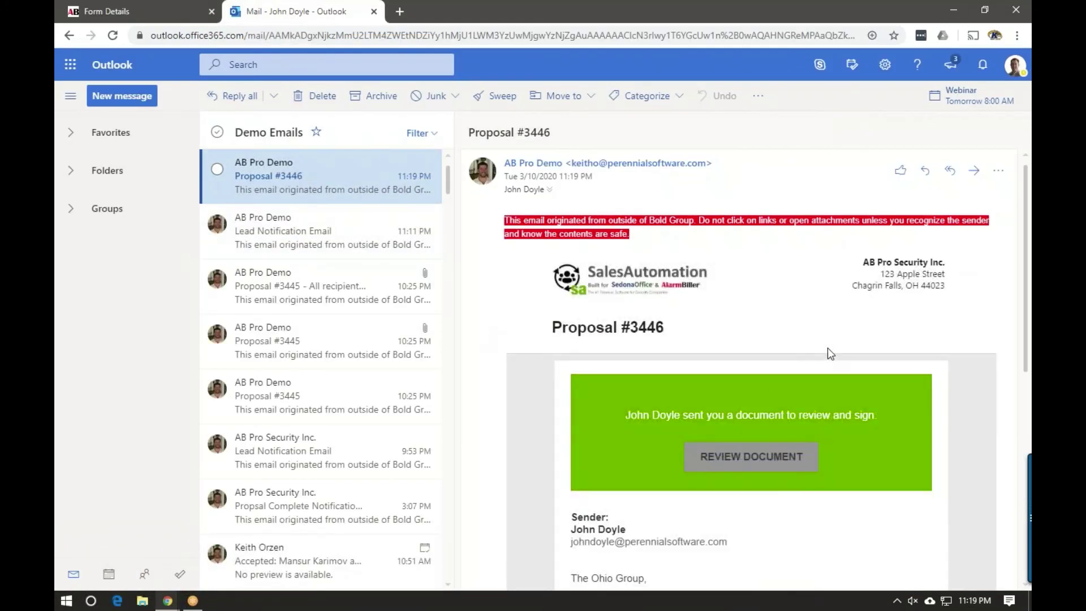
{"action": "scroll", "coordinate": [783, 369], "scroll_direction": "down", "scroll_amount": 2}
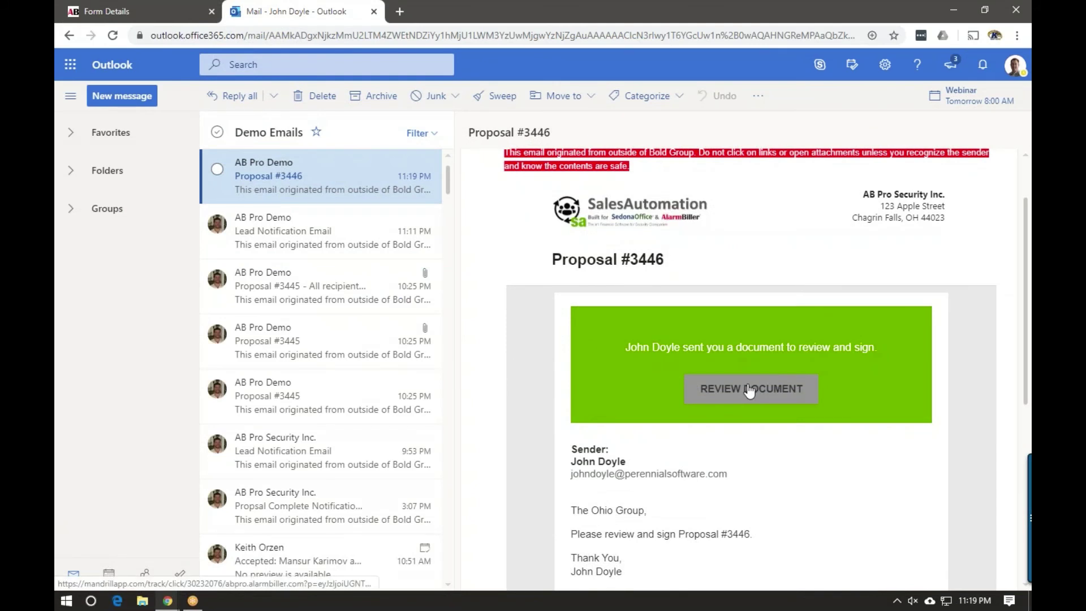
{"action": "scroll", "coordinate": [750, 389], "scroll_direction": "down", "scroll_amount": 2}
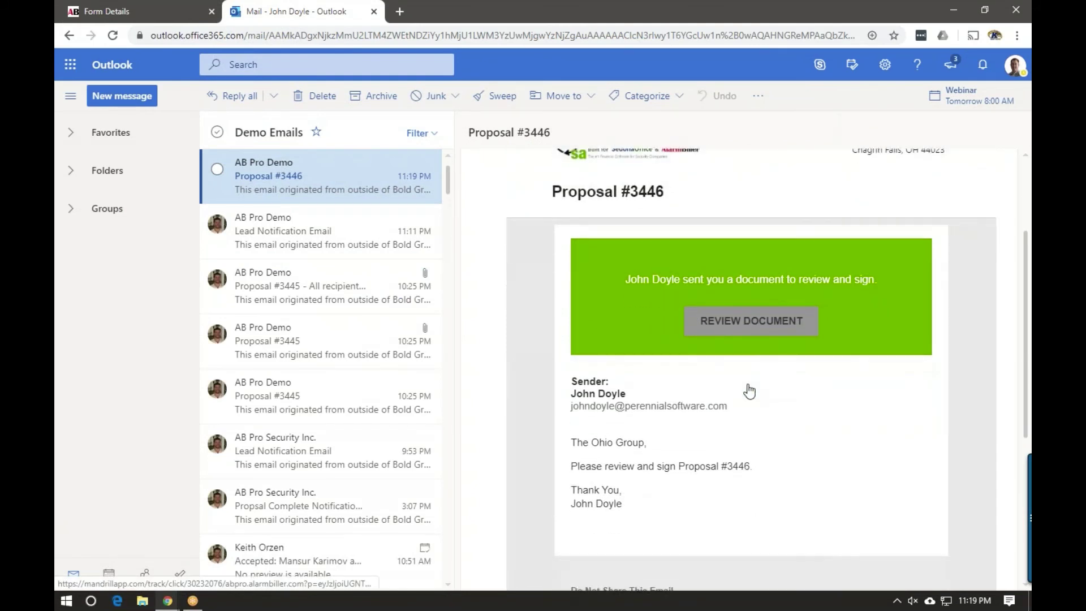
{"action": "left_click", "coordinate": [732, 326]}
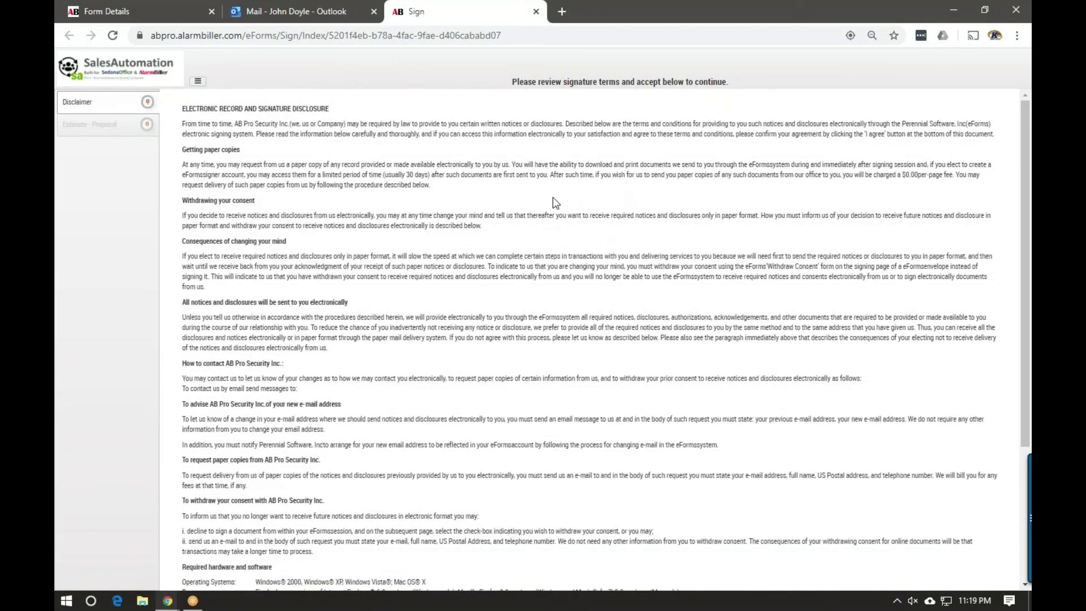
Accept the electronic signature disclosure and scroll to the Click to Sign box on page 3
{"action": "scroll", "coordinate": [545, 226], "scroll_direction": "down", "scroll_amount": 4}
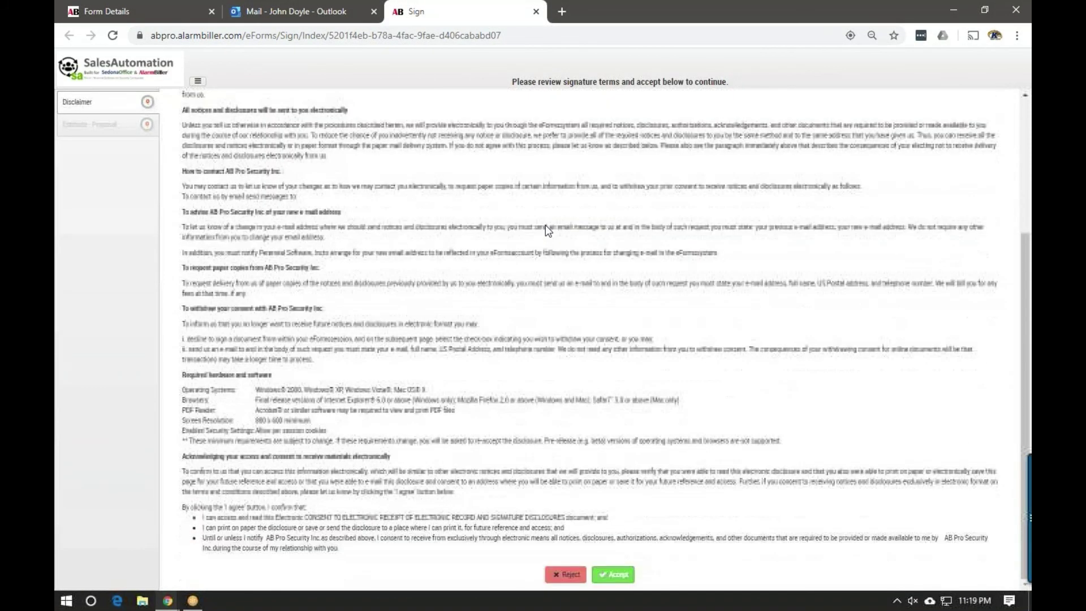
{"action": "left_click", "coordinate": [614, 574]}
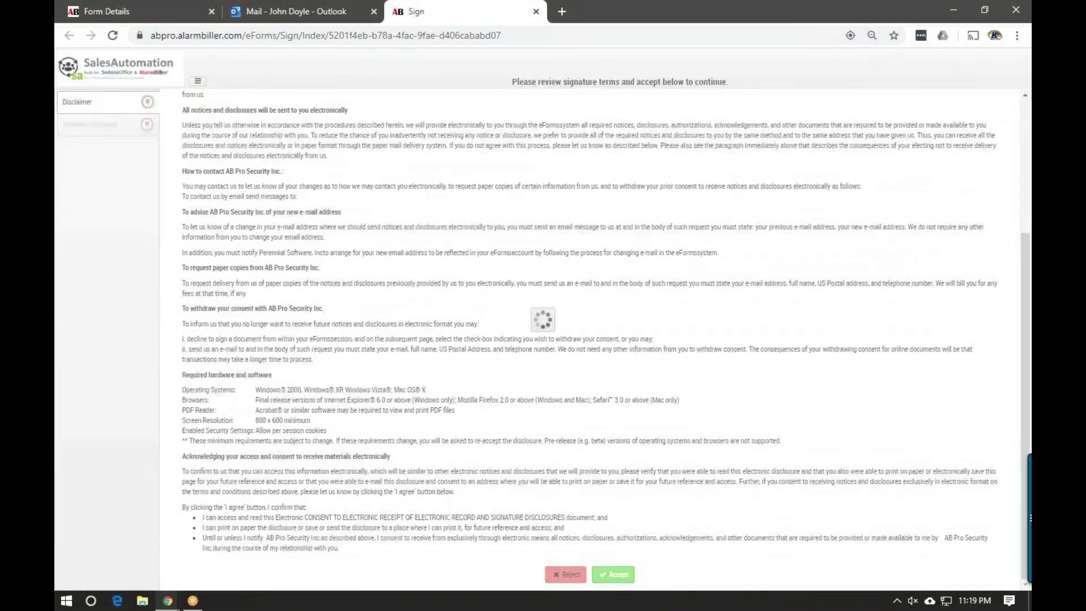
{"action": "scroll", "coordinate": [369, 321], "scroll_direction": "up", "scroll_amount": 4}
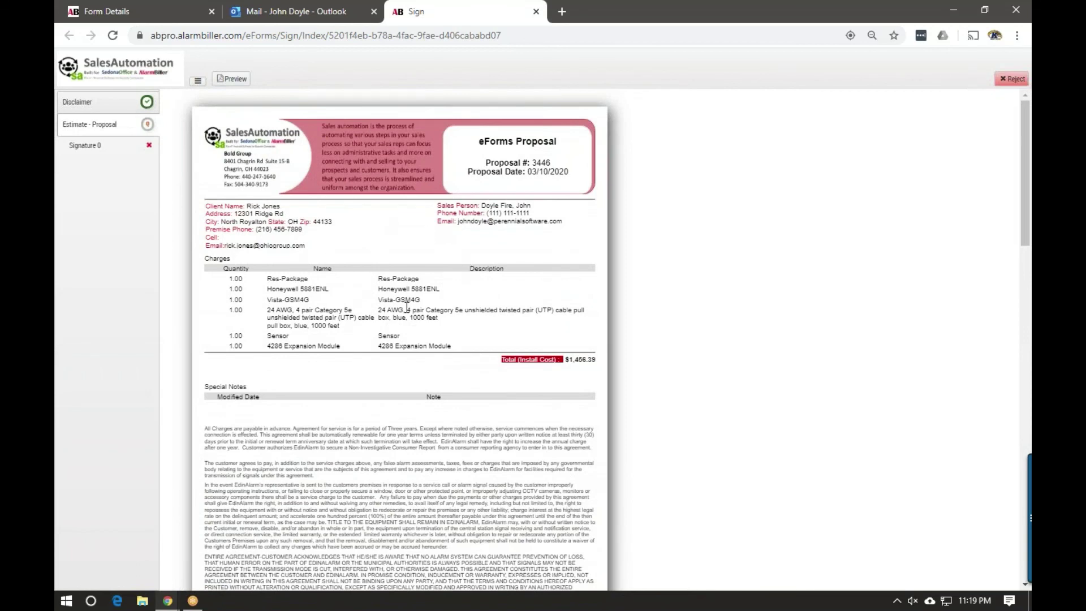
{"action": "scroll", "coordinate": [406, 307], "scroll_direction": "down", "scroll_amount": 5}
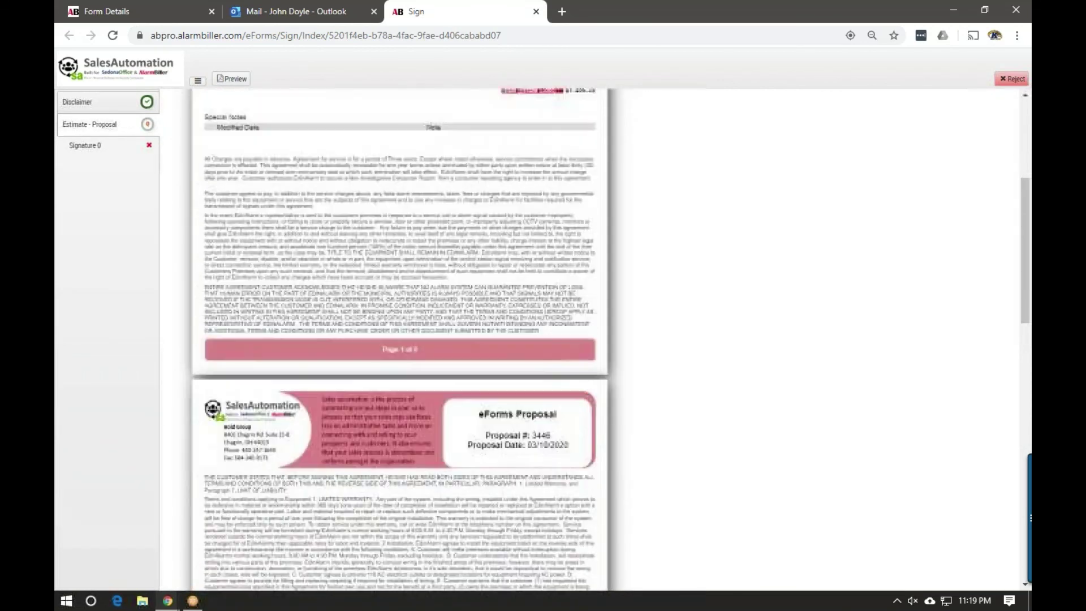
{"action": "scroll", "coordinate": [406, 339], "scroll_direction": "down", "scroll_amount": 10}
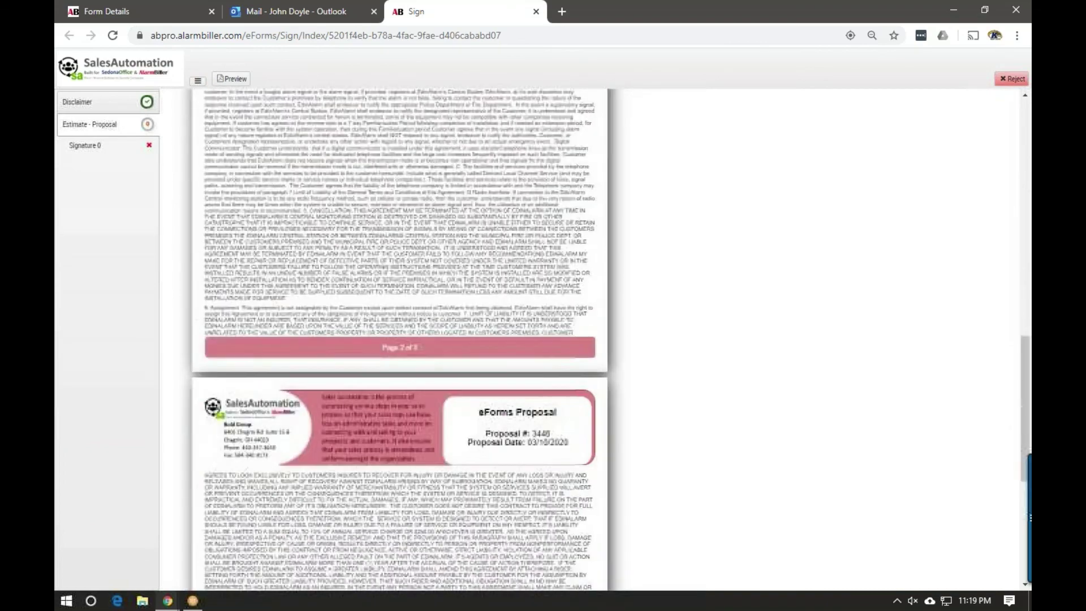
{"action": "scroll", "coordinate": [370, 447], "scroll_direction": "down", "scroll_amount": 5}
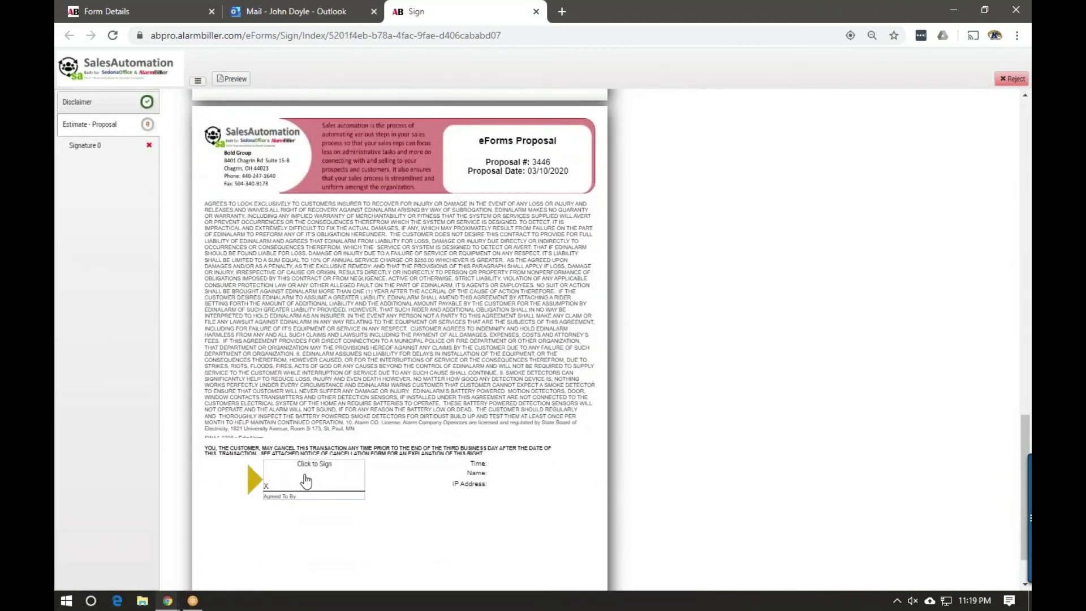
Sign the signature line as The Ohio Group using the ArtySig font style instead of drawing
{"action": "left_click", "coordinate": [306, 481]}
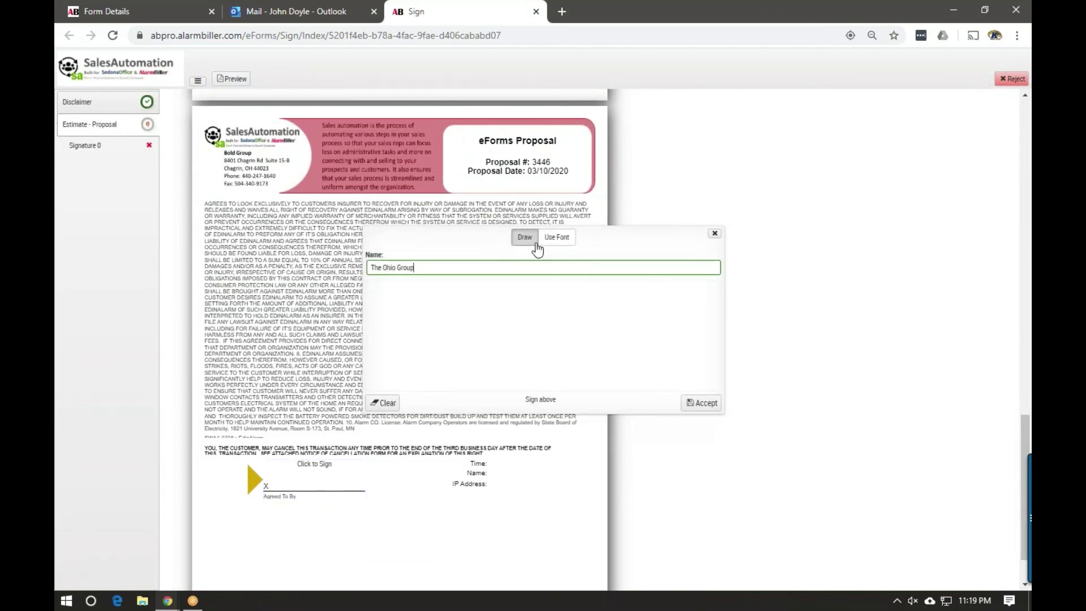
{"action": "left_click_drag", "start_coordinate": [451, 307], "coordinate": [452, 349]}
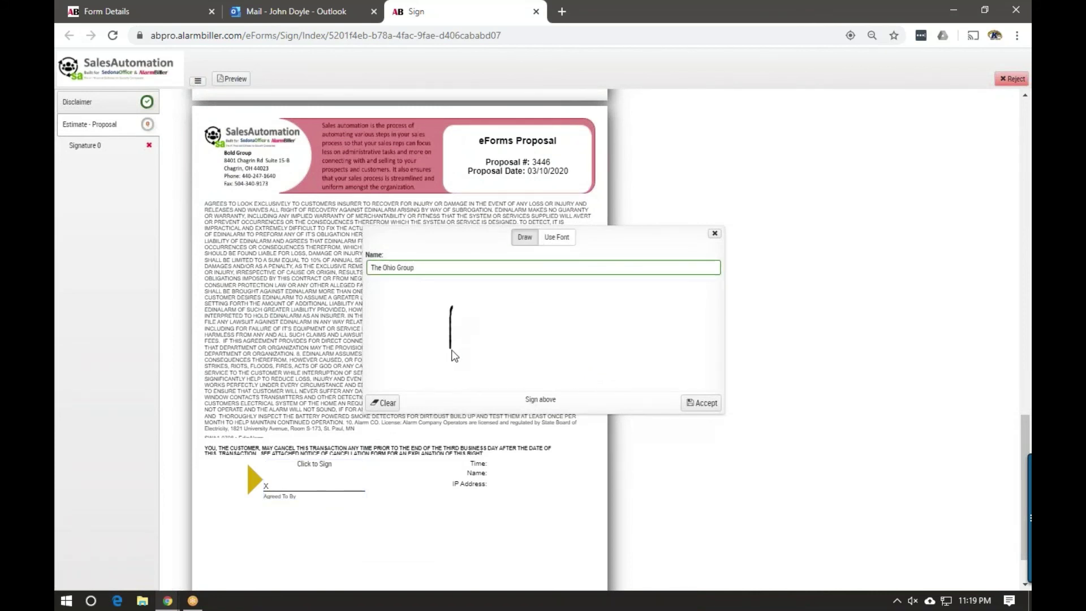
{"action": "mouse_move", "coordinate": [414, 315]}
{"action": "left_mouse_down"}
{"action": "mouse_move", "coordinate": [499, 312]}
{"action": "mouse_move", "coordinate": [480, 351]}
{"action": "mouse_move", "coordinate": [535, 346]}
{"action": "mouse_move", "coordinate": [570, 361]}
{"action": "left_mouse_up"}
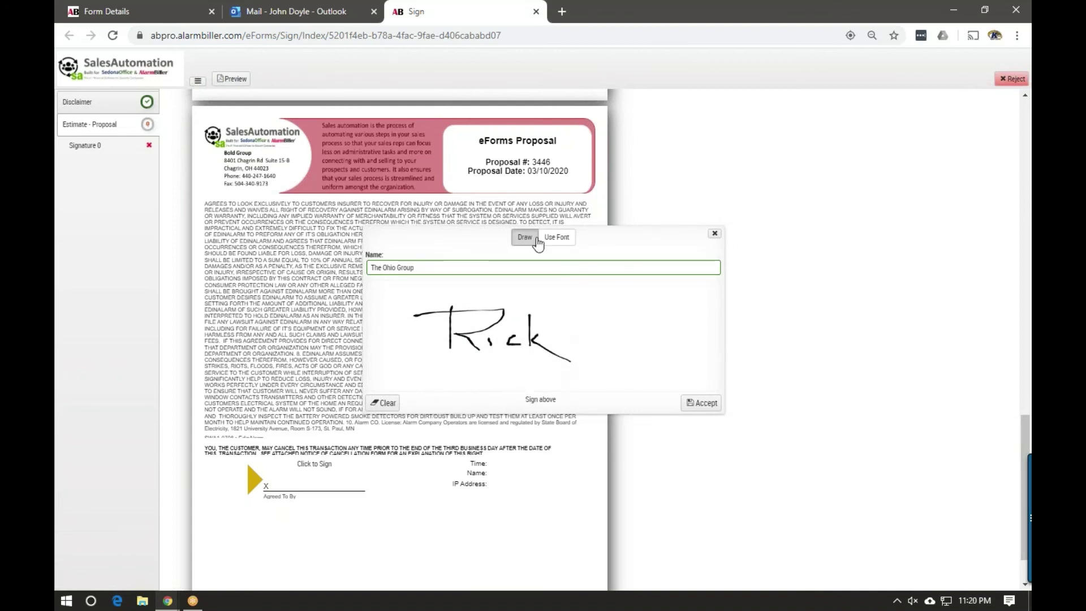
{"action": "left_click", "coordinate": [557, 238]}
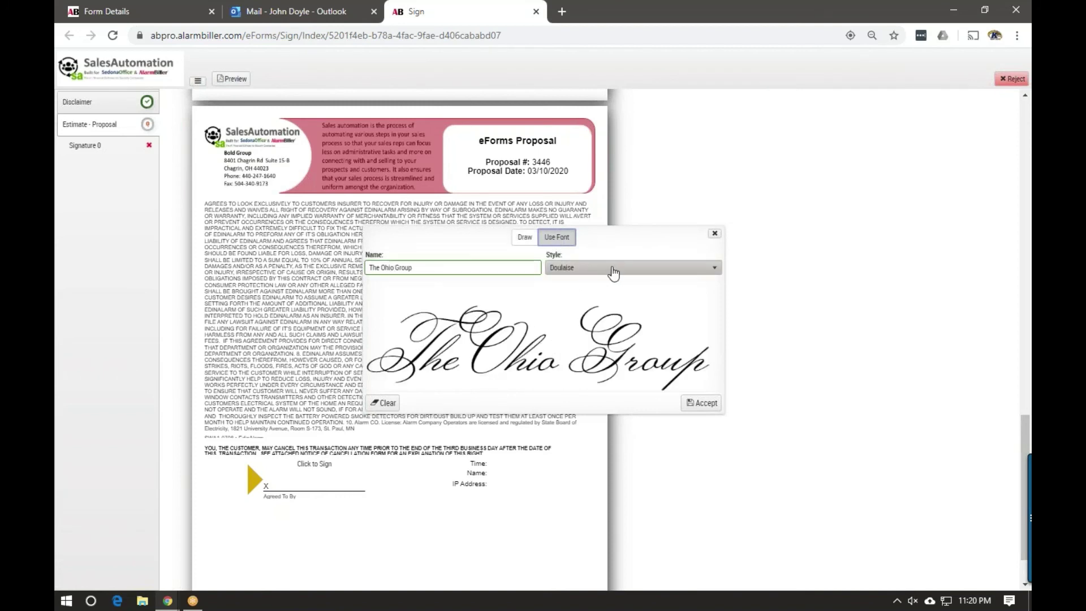
{"action": "left_click", "coordinate": [608, 270]}
{"action": "left_click", "coordinate": [574, 298]}
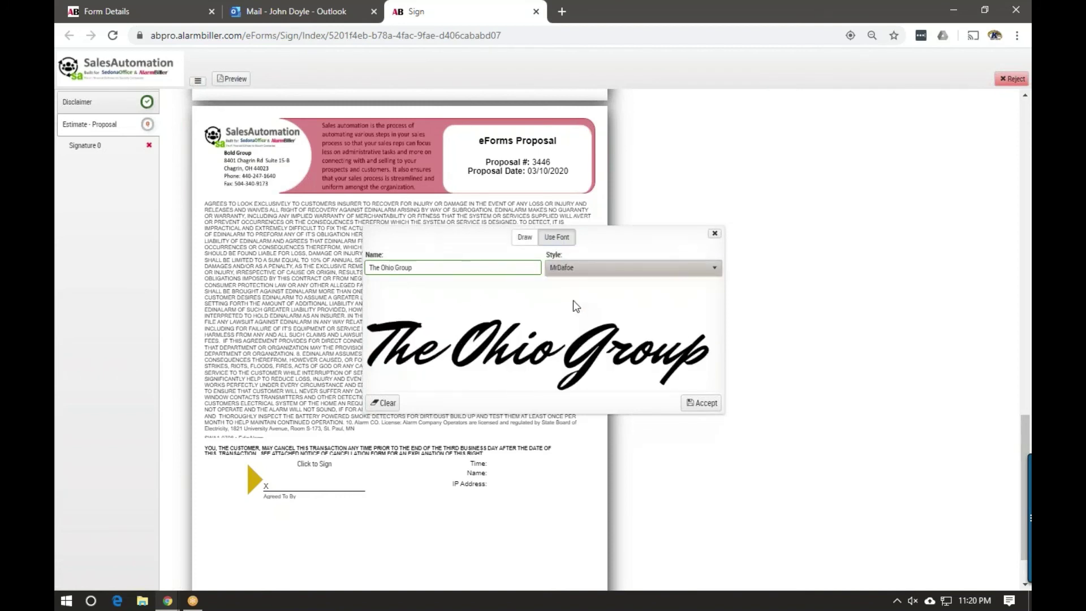
{"action": "left_click", "coordinate": [592, 271]}
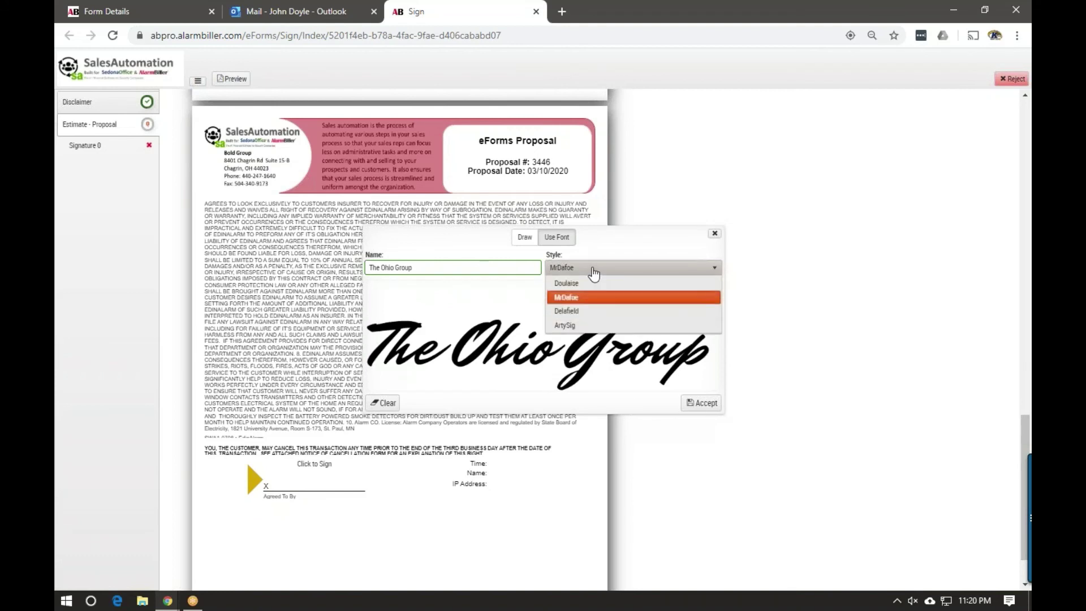
{"action": "left_click", "coordinate": [574, 311]}
{"action": "left_click", "coordinate": [592, 270]}
{"action": "left_click", "coordinate": [570, 326]}
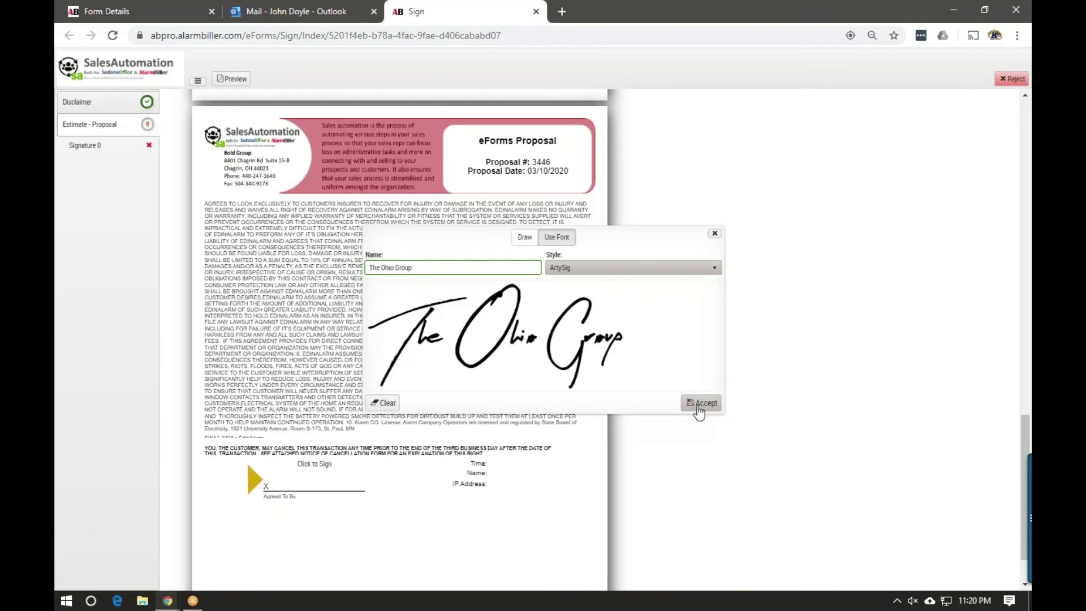
{"action": "left_click", "coordinate": [700, 404]}
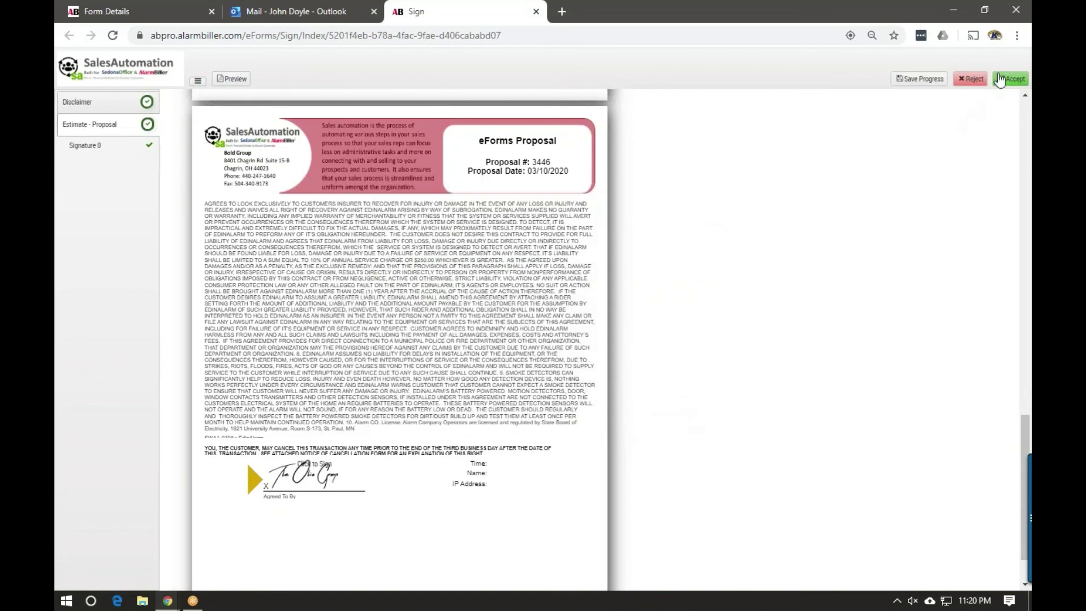
Accept and confirm completion of signed Proposal #3446, then return to its eForm details
{"action": "left_click", "coordinate": [1010, 79]}
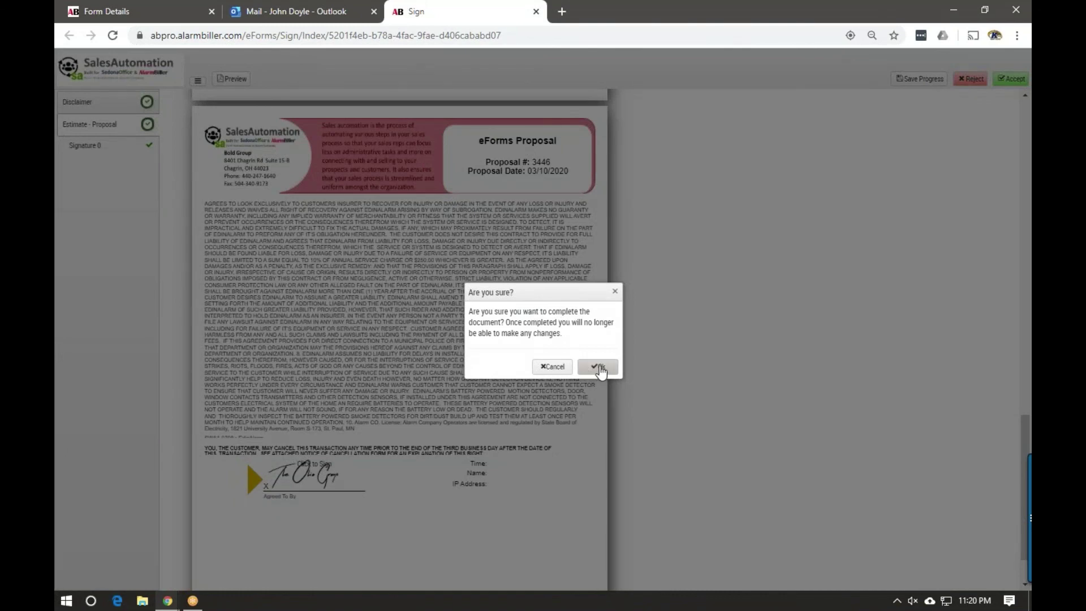
{"action": "left_click", "coordinate": [599, 369]}
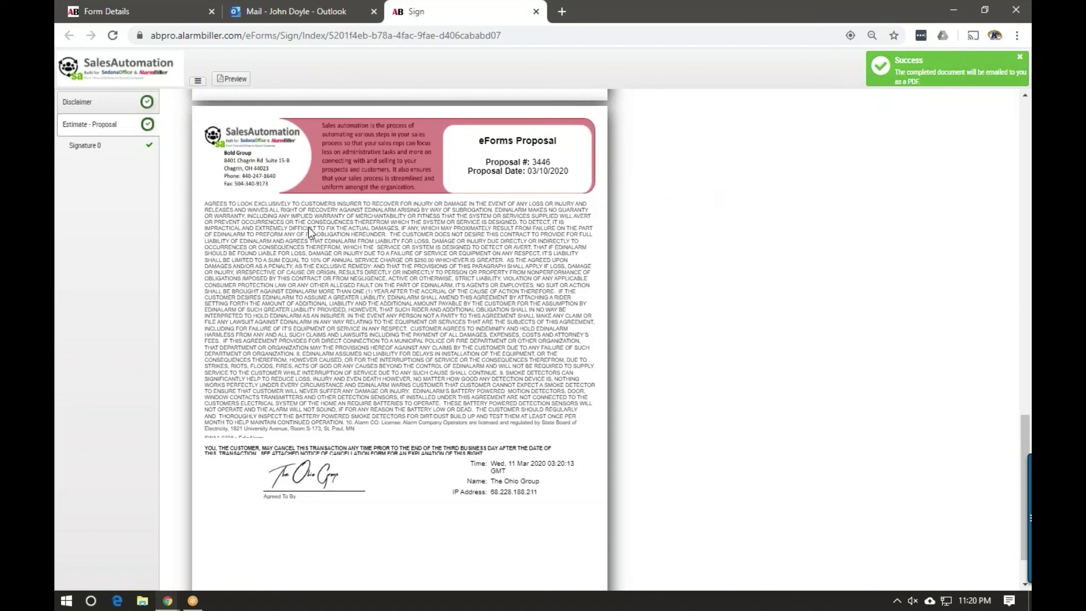
{"action": "left_click", "coordinate": [120, 12]}
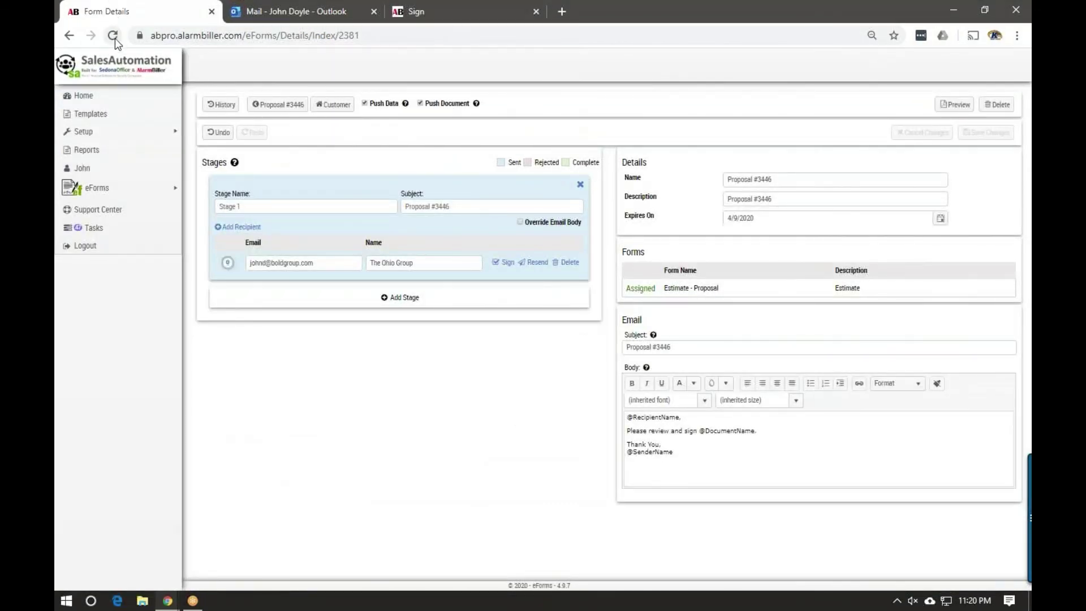
Check the 'Proposal #3446 - All recipients complete' email and its attached PDF in Outlook
{"action": "left_click", "coordinate": [281, 16]}
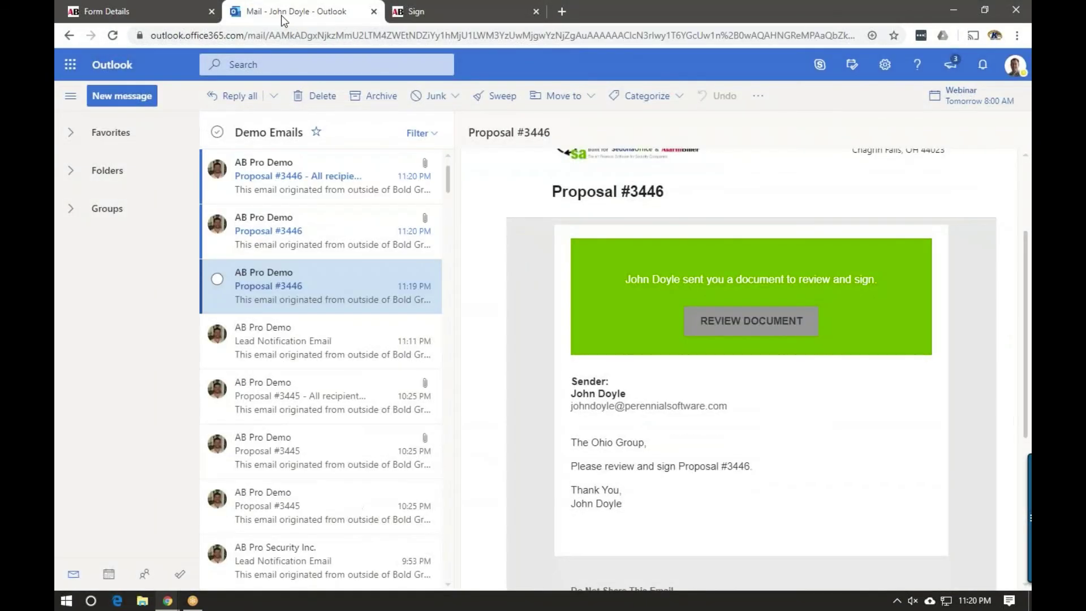
{"action": "left_click", "coordinate": [294, 186]}
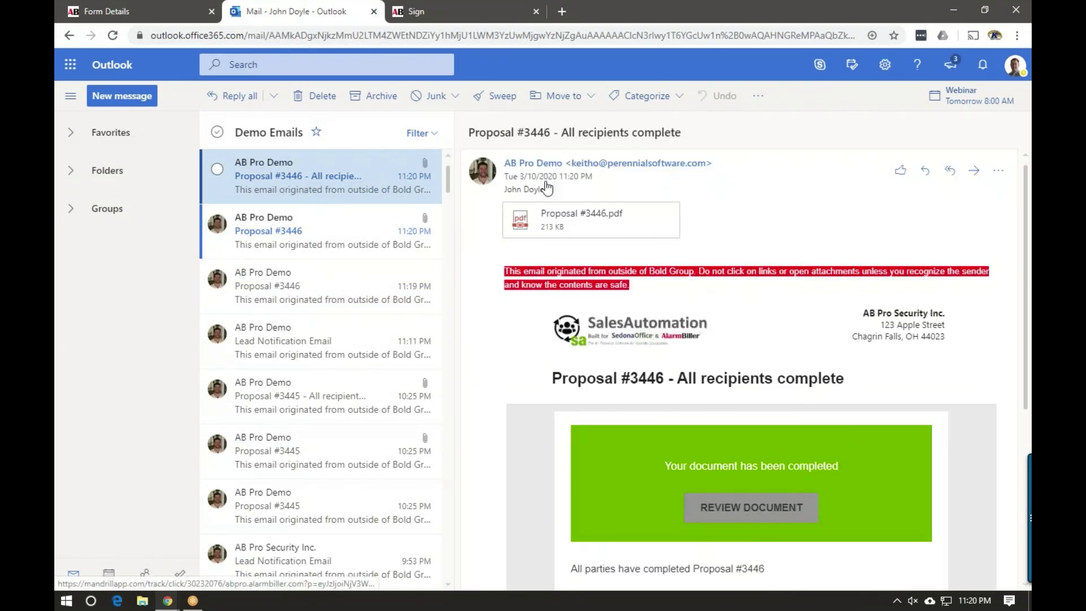
{"action": "mouse_move", "coordinate": [557, 228]}
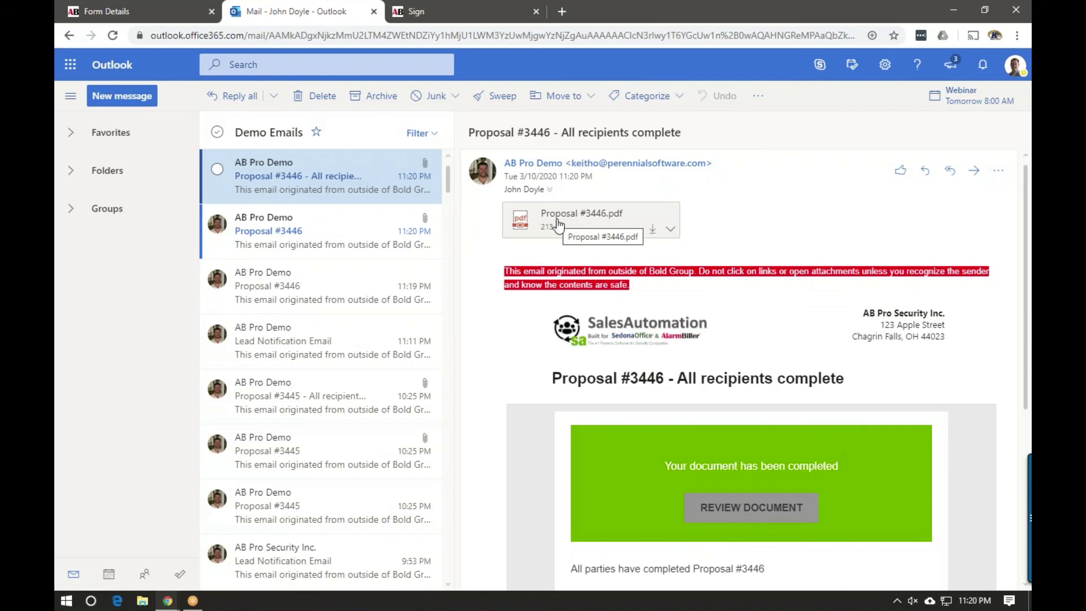
{"action": "left_click", "coordinate": [139, 11]}
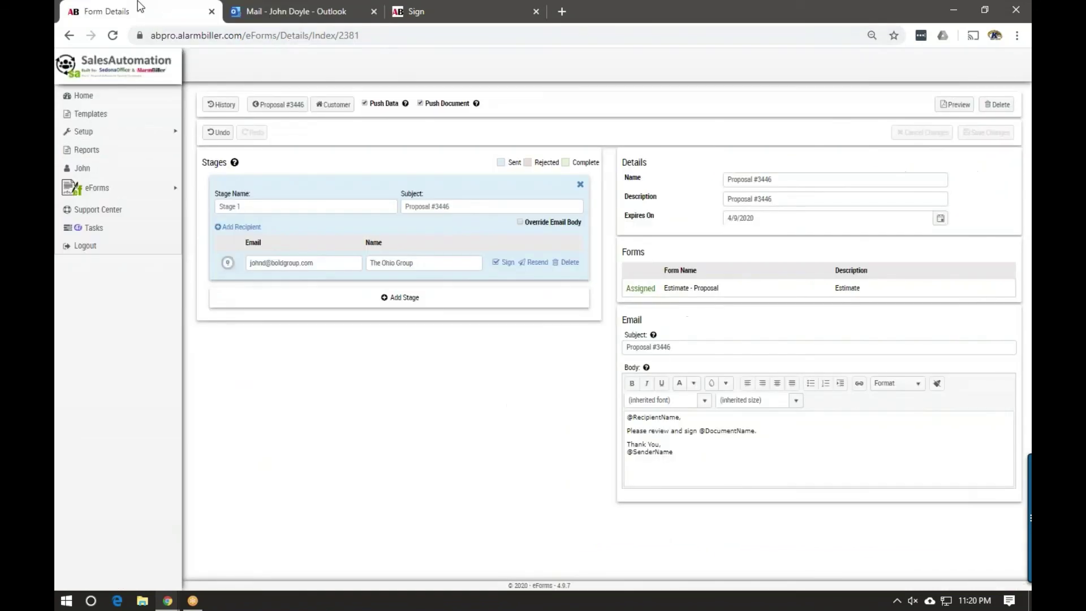
Reload the details, download certificate (7).pdf, and review its signing date, timestamp and GPS
{"action": "left_click", "coordinate": [113, 35]}
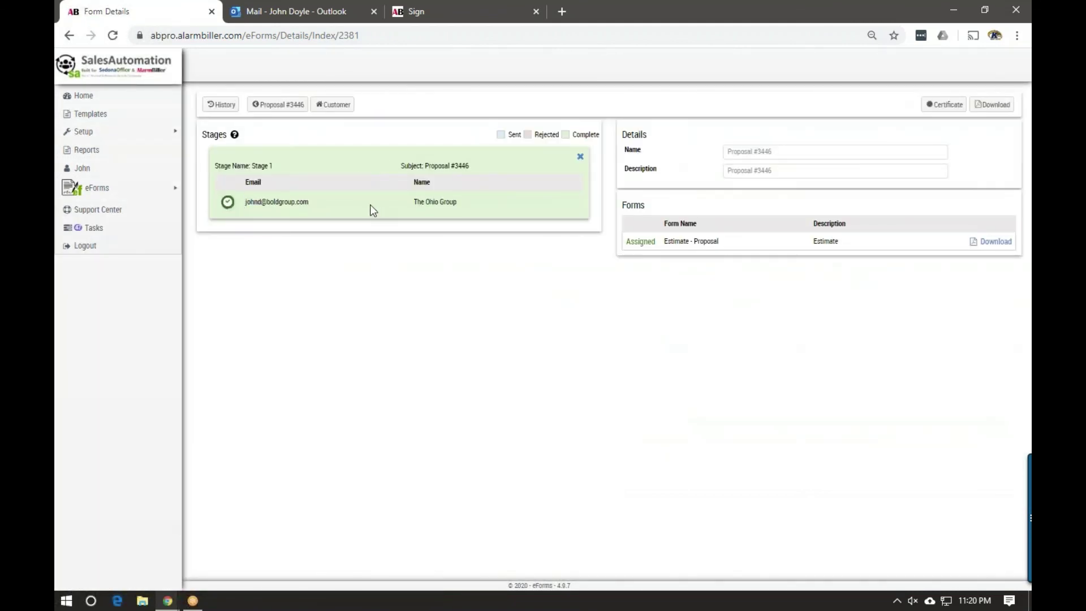
{"action": "left_click", "coordinate": [950, 109]}
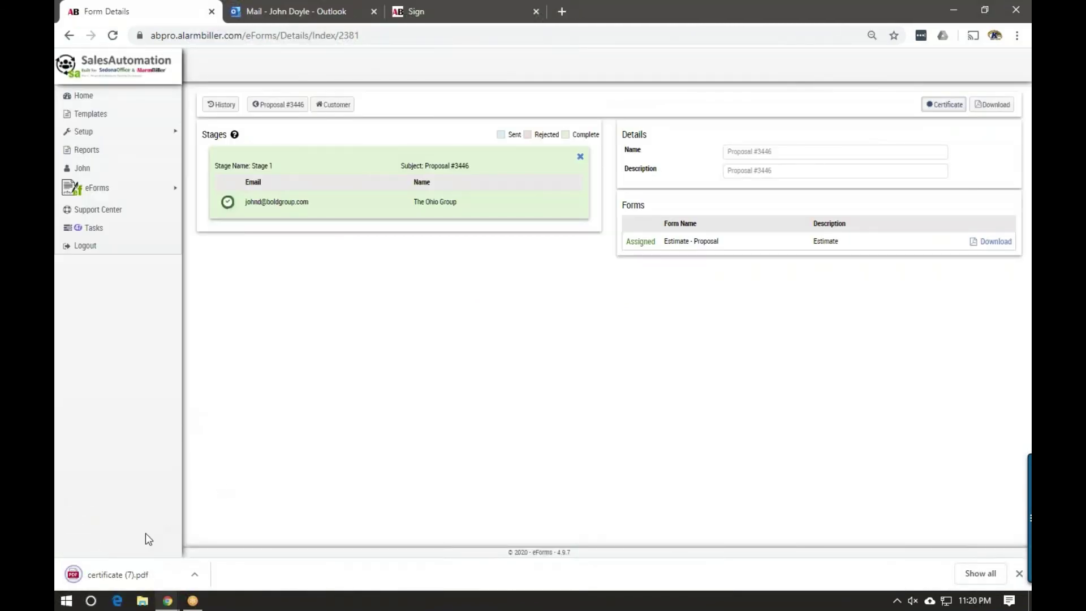
{"action": "left_click", "coordinate": [138, 574]}
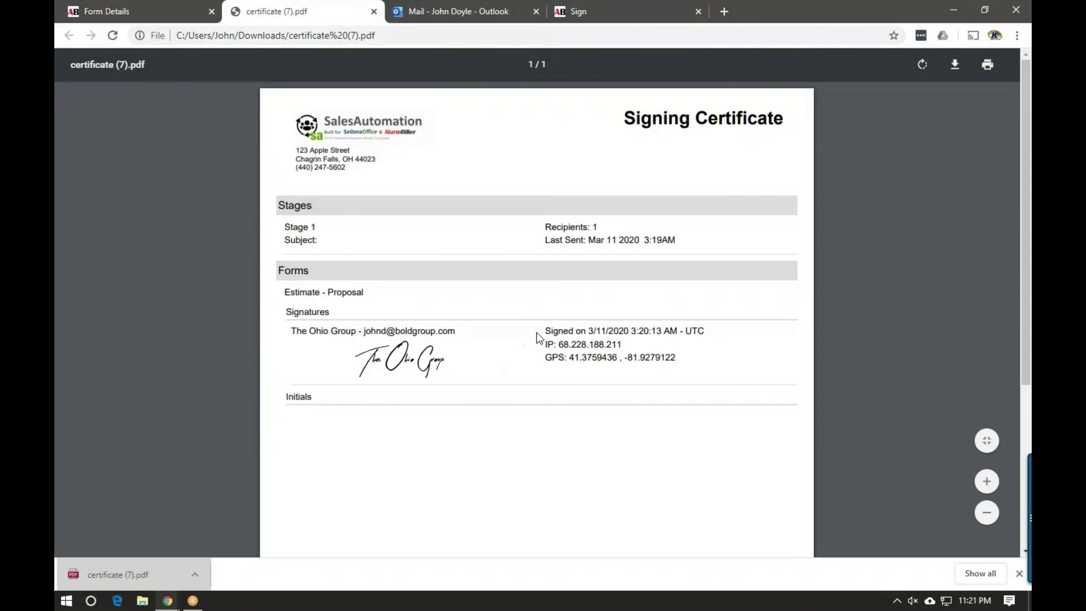
{"action": "left_click_drag", "start_coordinate": [544, 328], "coordinate": [709, 324]}
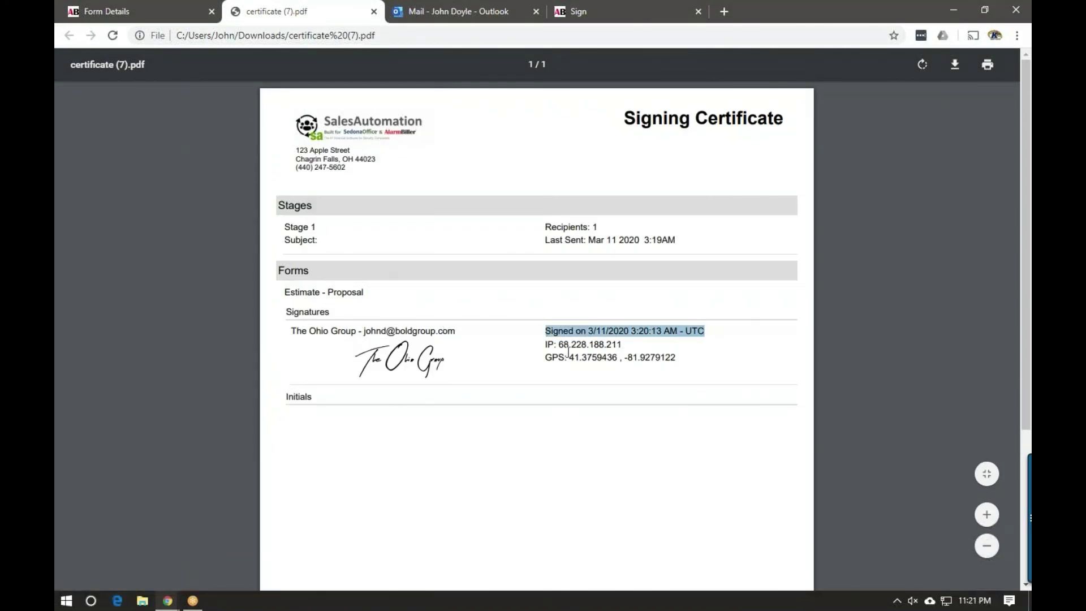
{"action": "left_click_drag", "start_coordinate": [548, 346], "coordinate": [624, 338]}
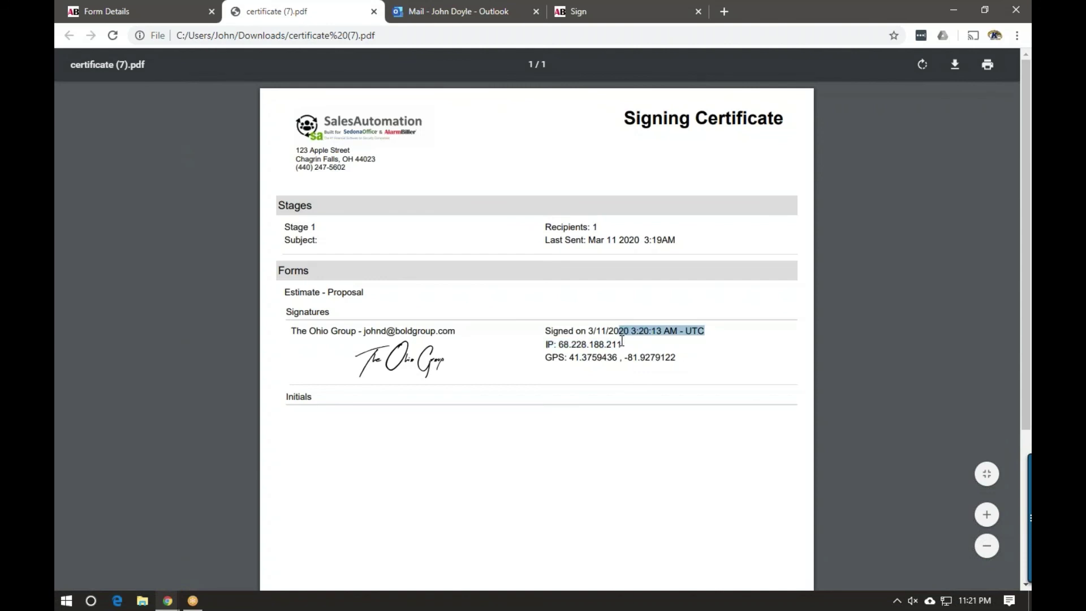
{"action": "left_click_drag", "start_coordinate": [548, 363], "coordinate": [684, 360]}
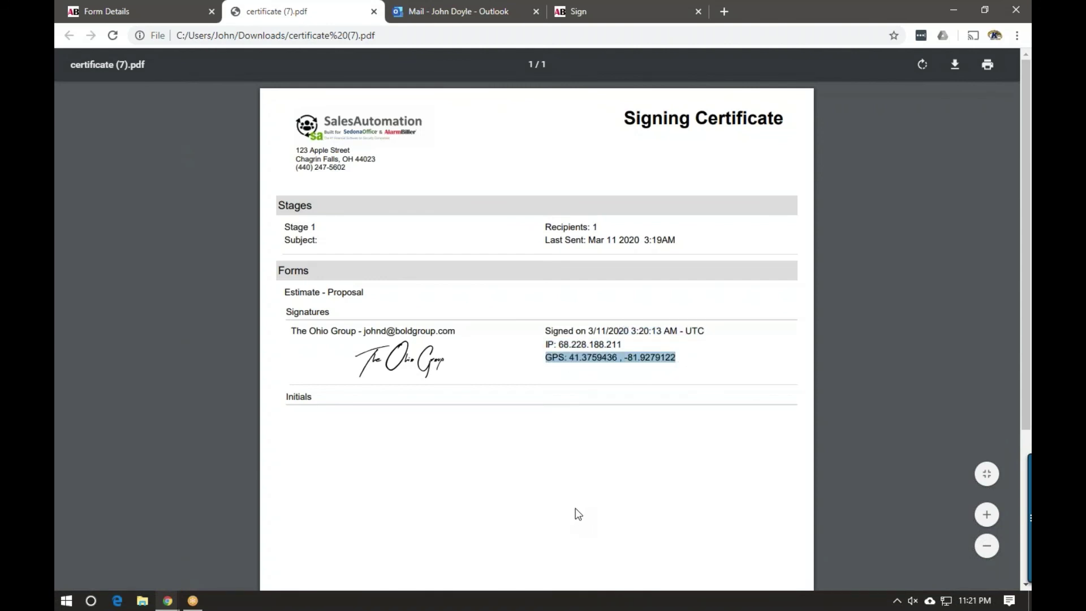
{"action": "left_click", "coordinate": [374, 12]}
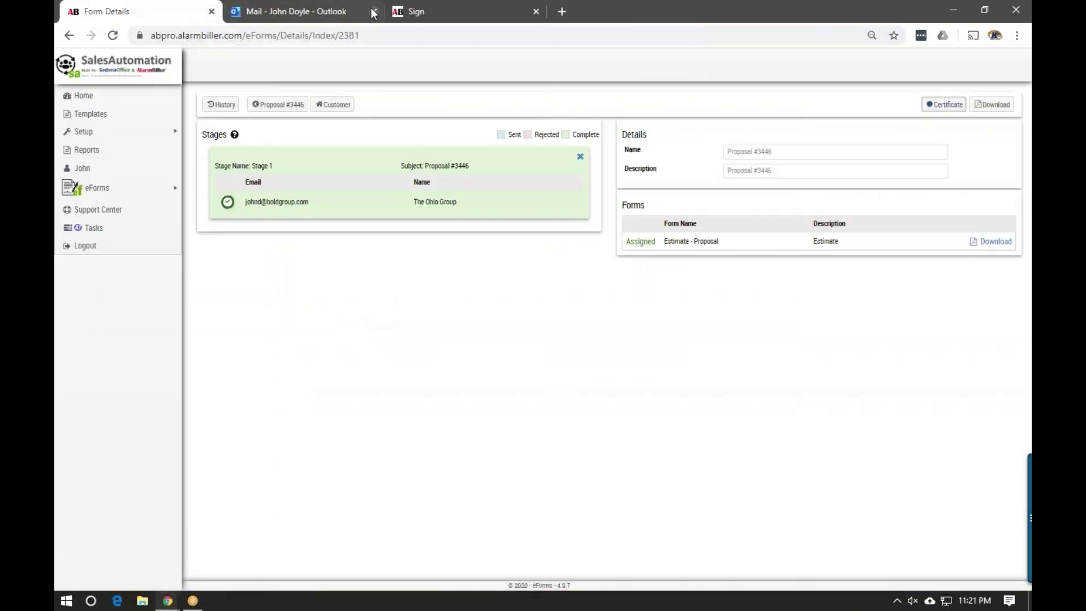
Open The Ohio Group's Proposal #3446 record and highlight its Accepted status
{"action": "left_click", "coordinate": [278, 107]}
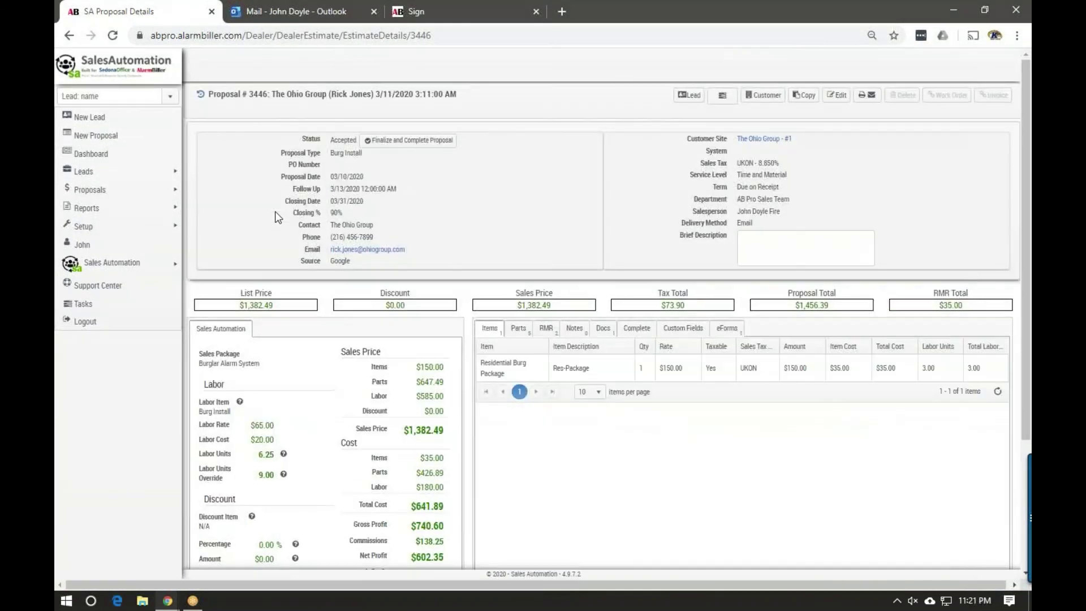
{"action": "left_click_drag", "start_coordinate": [300, 141], "coordinate": [357, 141]}
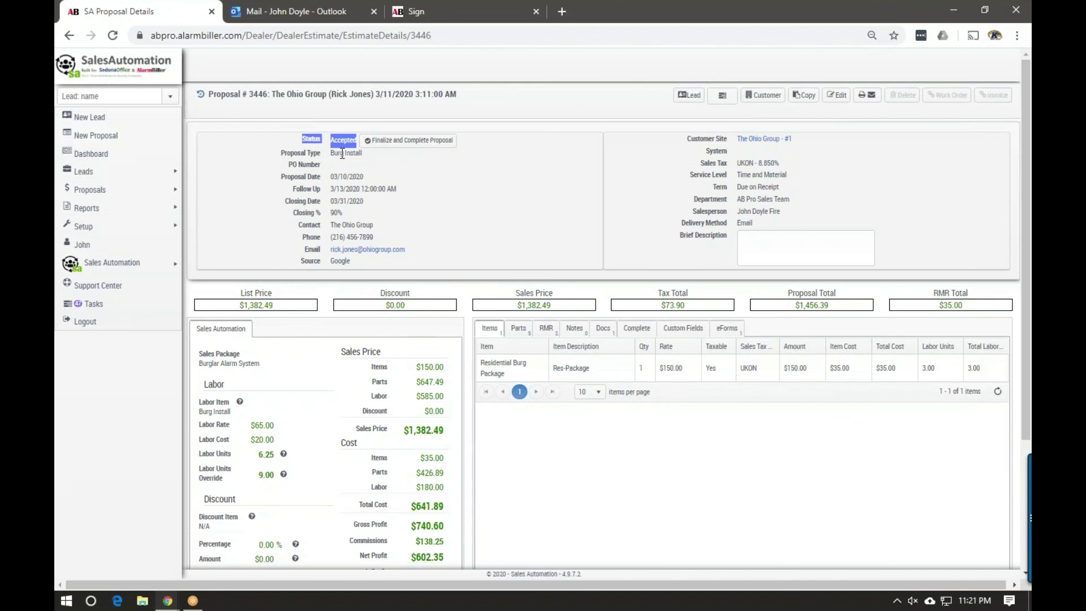
Finalize Proposal #3446, changing its status from Accepted to Sold
{"action": "left_click", "coordinate": [405, 141]}
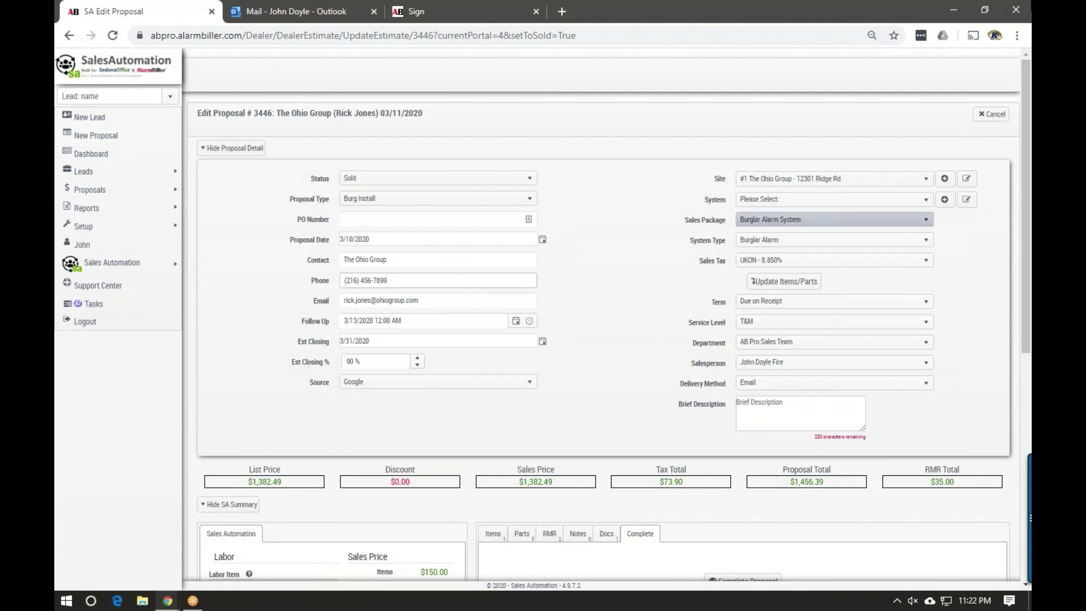
{"action": "left_click", "coordinate": [633, 16]}
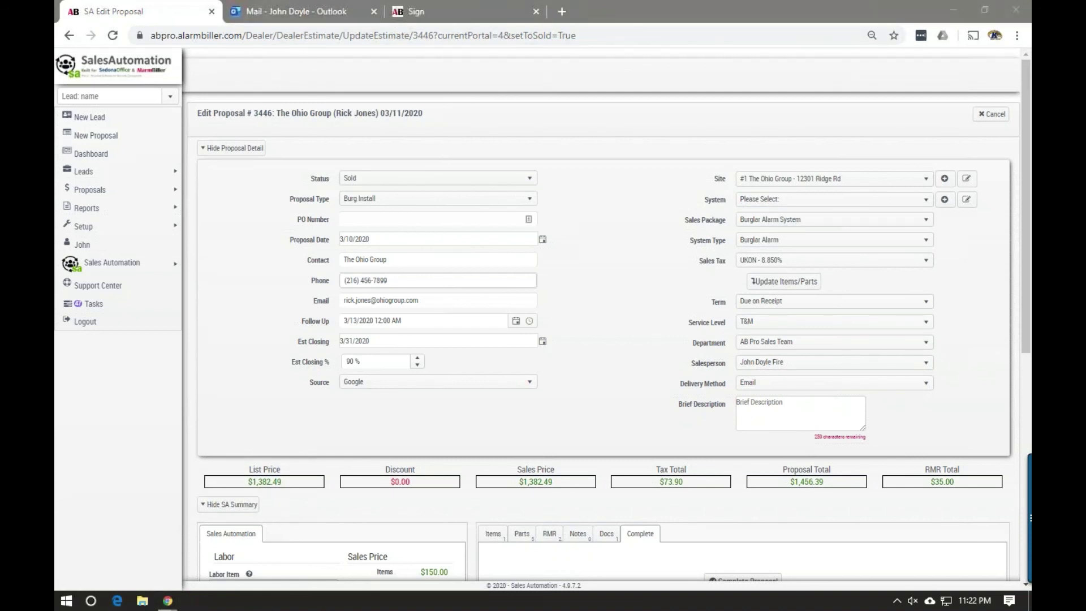